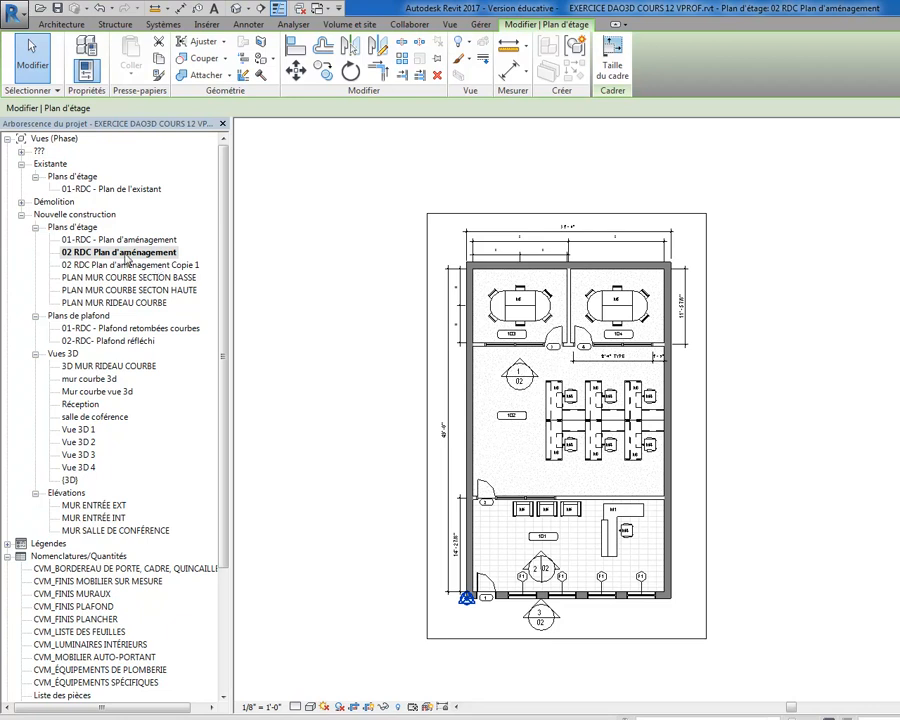
- Open the duplicated floor plan view 02 RDC Plan d'aménagement Copie 1
right_click(165, 253)
mouse_move(208, 370)
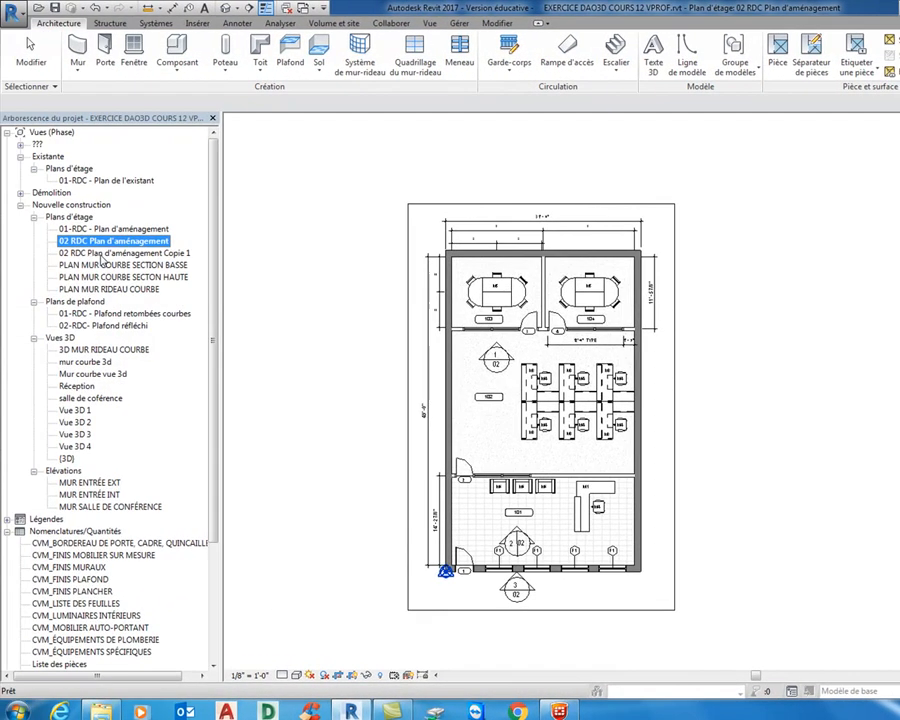
double_click(105, 255)
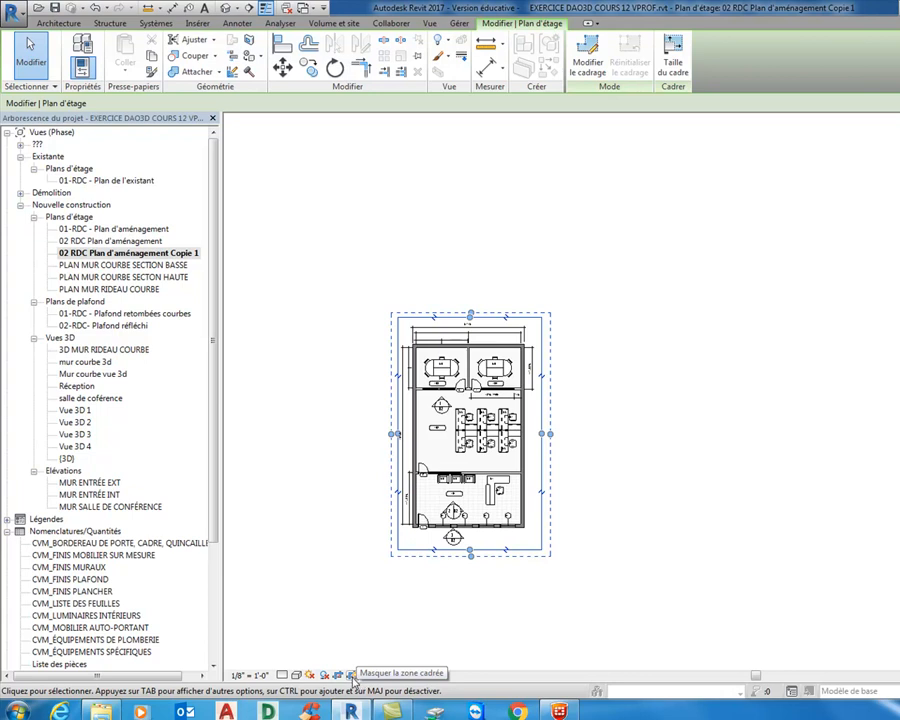
key("Escape")
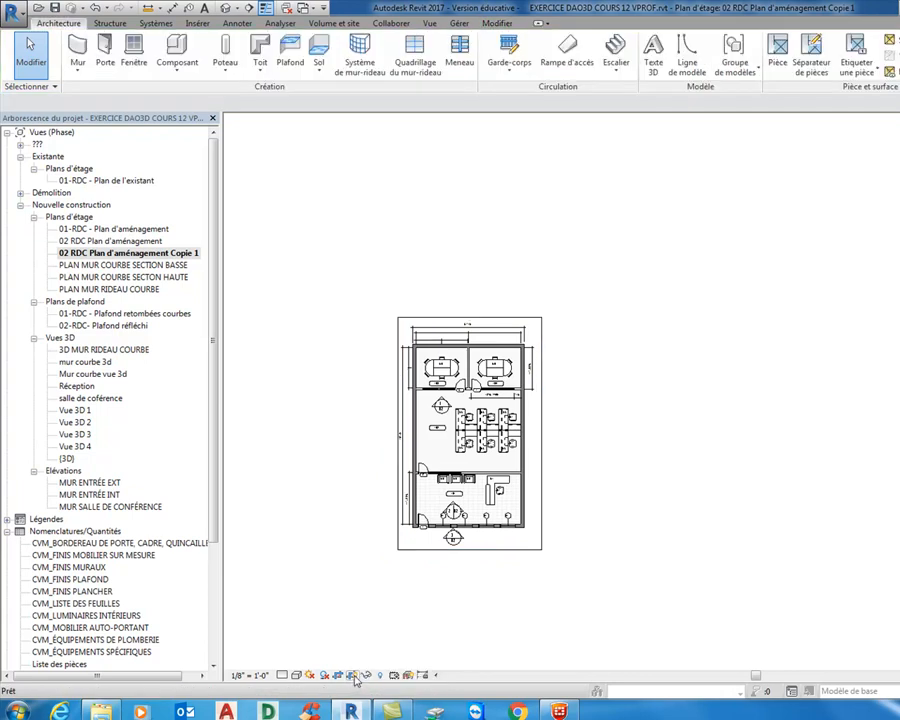
- Reshape the plan's crop region so it frames only an empty area to the right of the building, and lower its upper edge slightly
left_click(546, 460)
left_click_drag(548, 440, 701, 455)
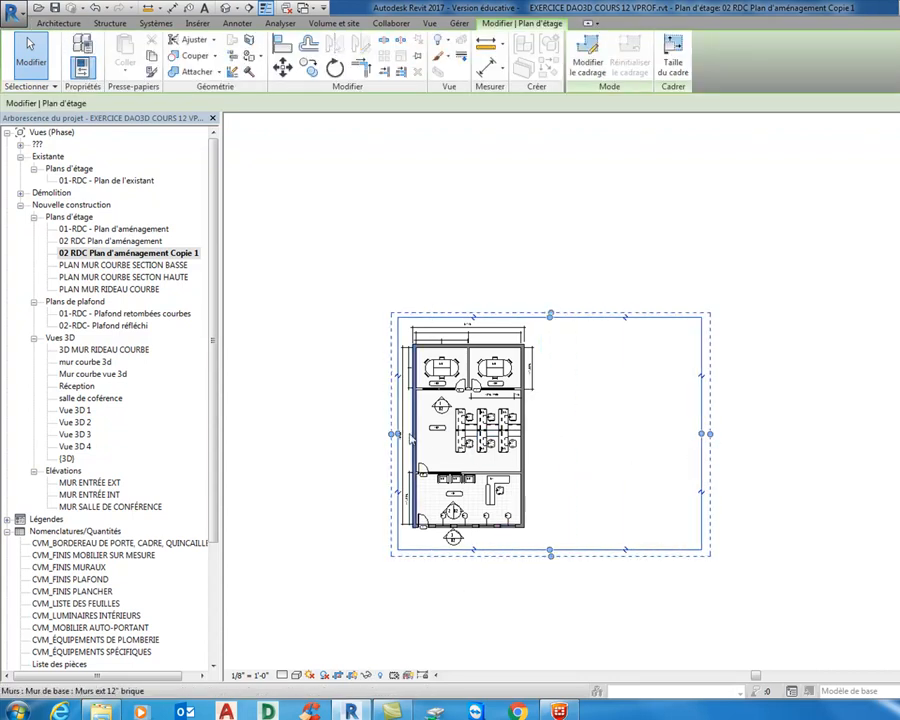
left_click_drag(396, 435, 555, 437)
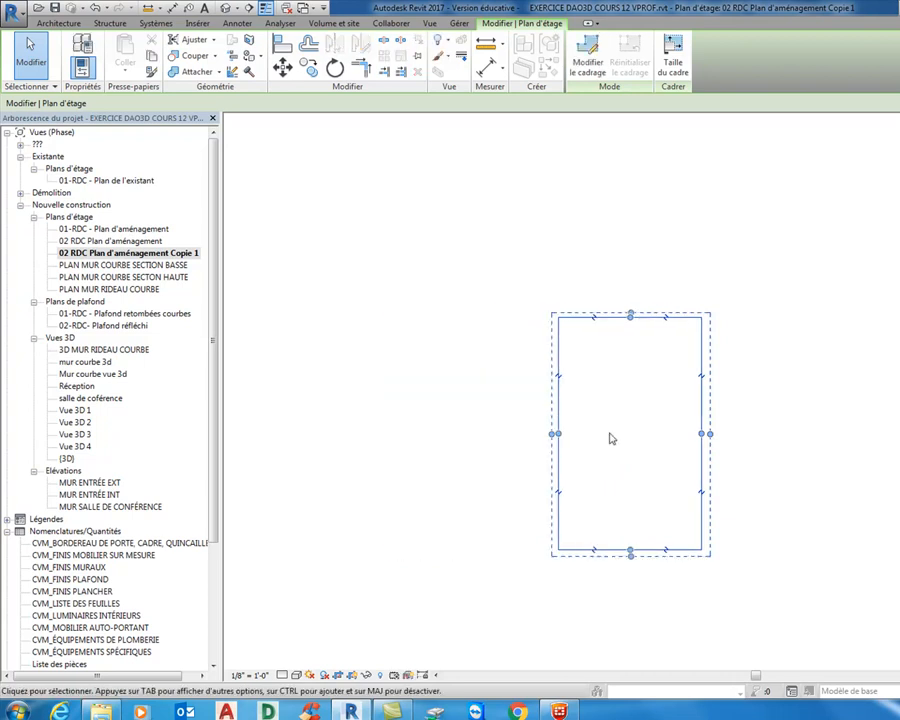
scroll(615, 426, "up", 5)
middle_click_drag(615, 426, 492, 306)
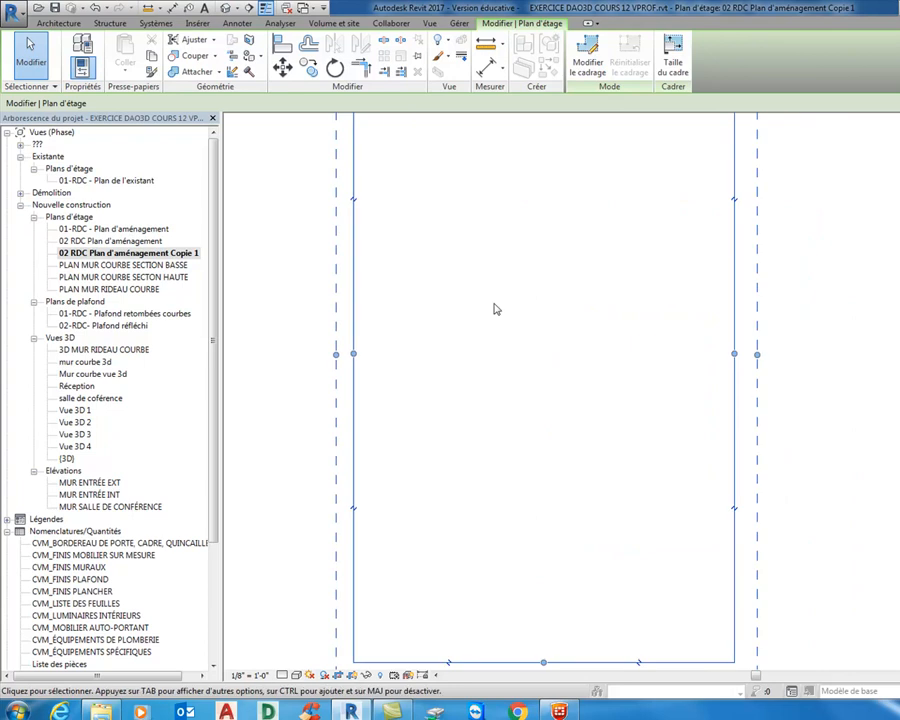
scroll(462, 464, "down", 2)
middle_click_drag(498, 430, 483, 491)
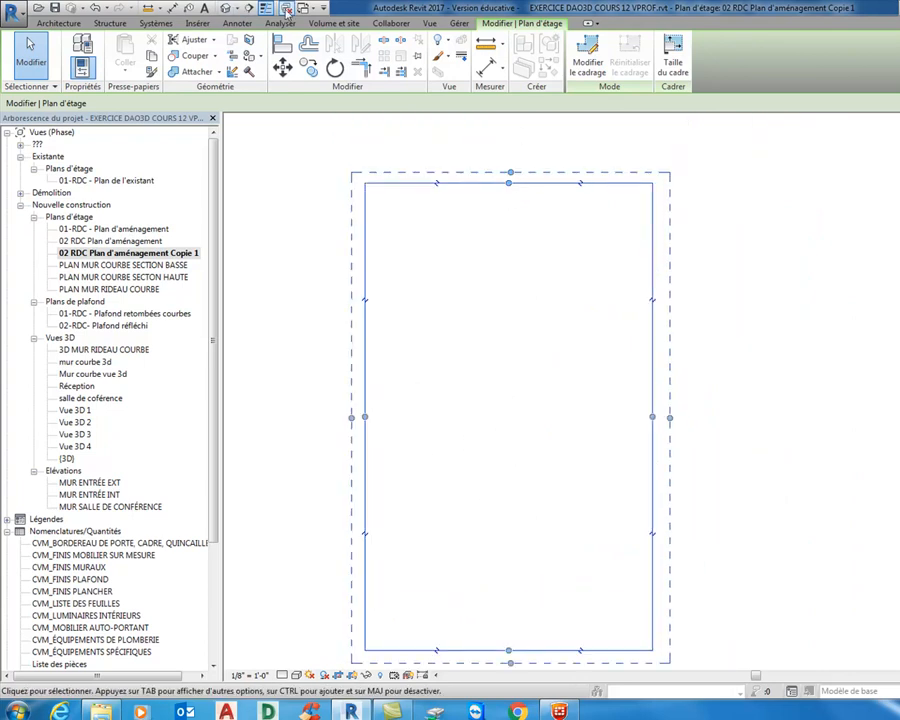
left_click_drag(511, 186, 510, 247)
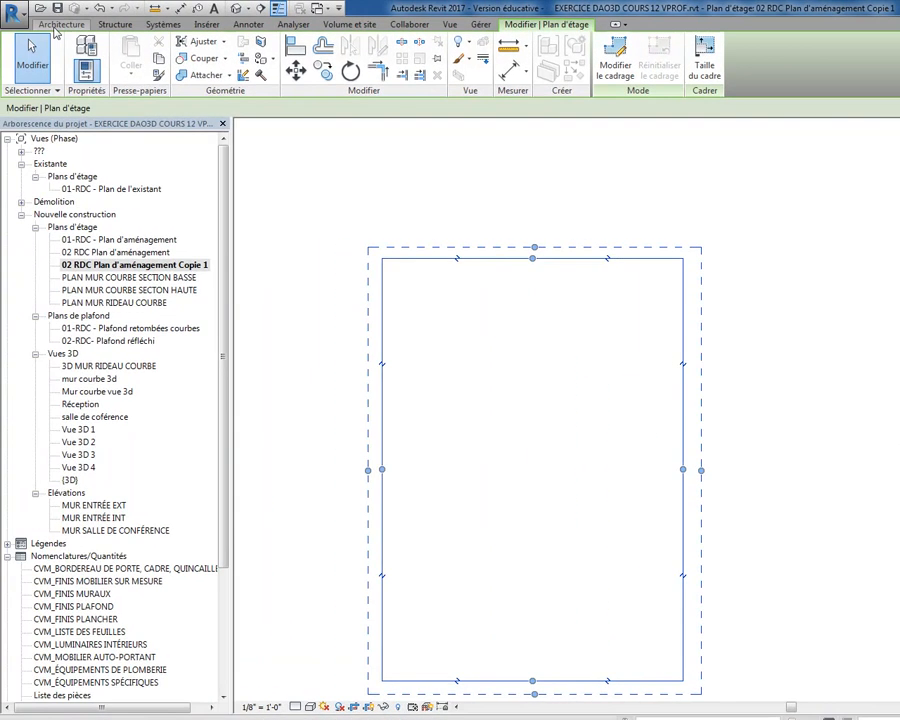
- Start an in-place component in the Murs family category and accept the proposed name Murs 1
left_click(62, 25)
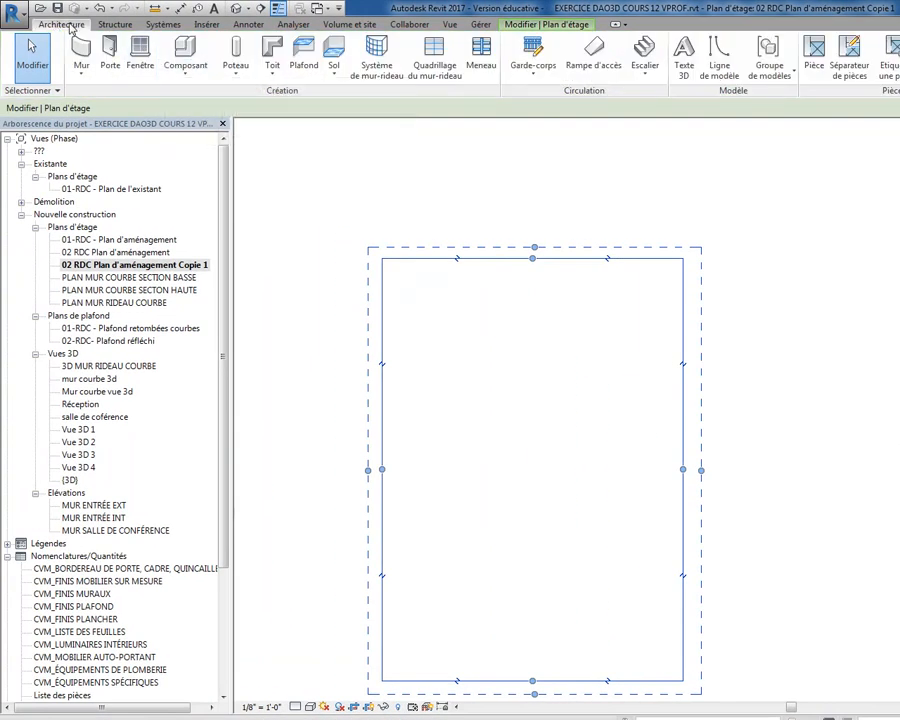
left_click(195, 77)
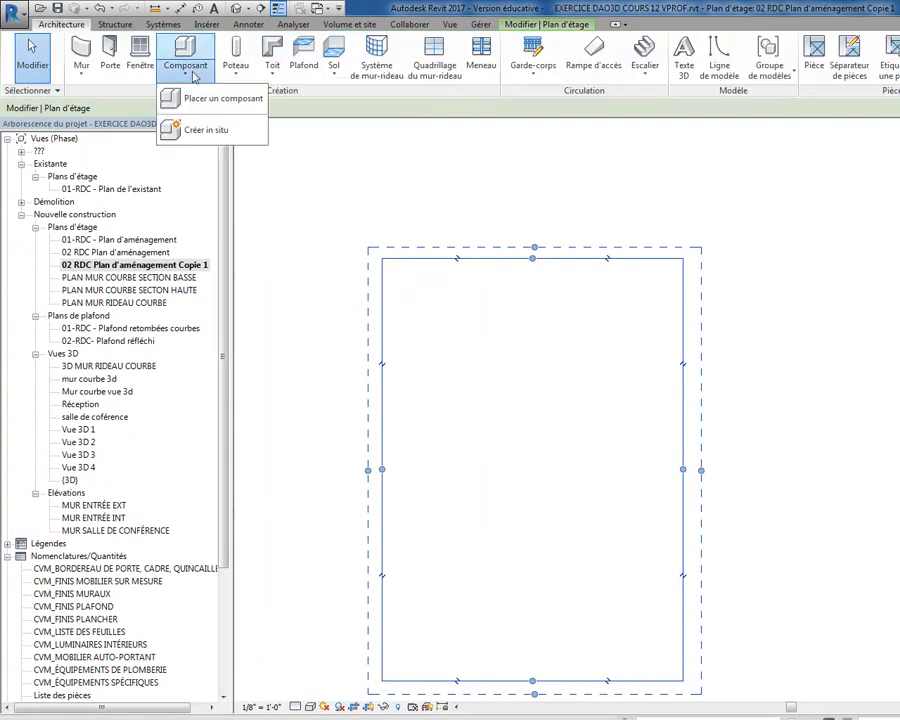
left_click(222, 128)
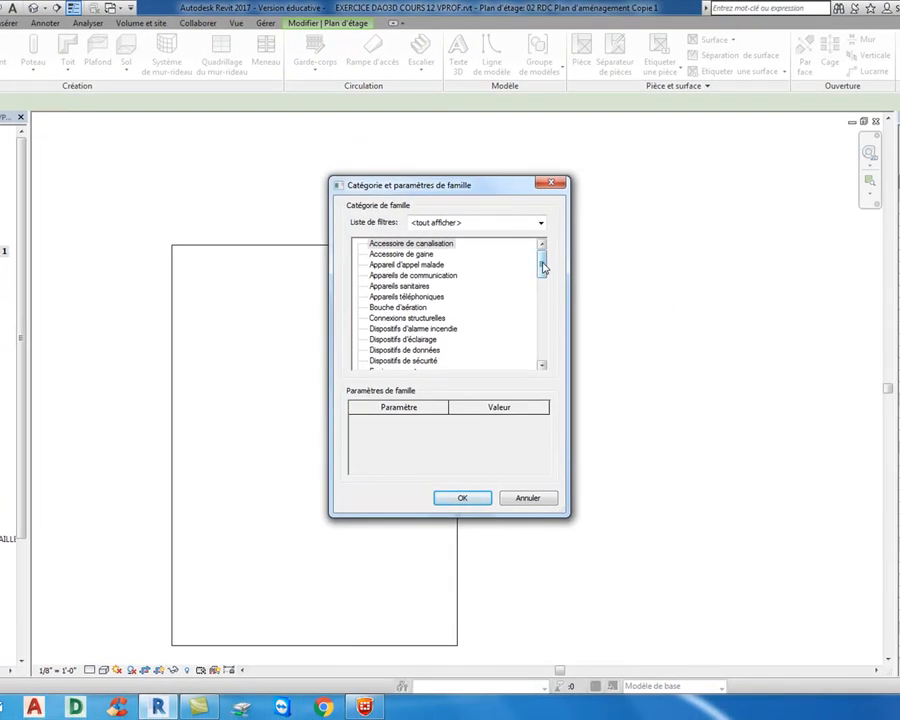
left_click_drag(542, 266, 541, 323)
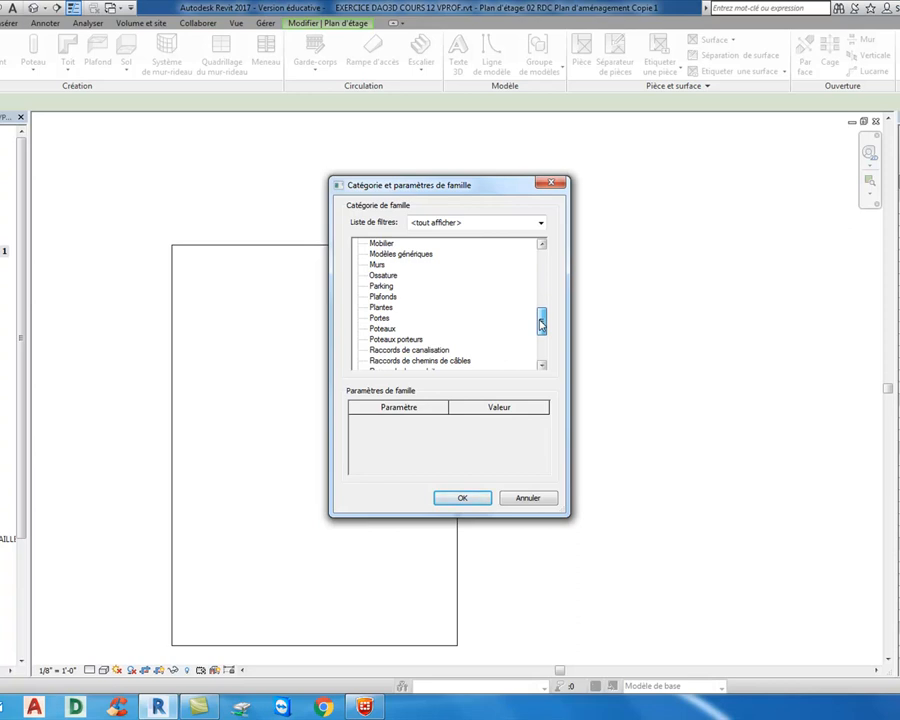
left_click_drag(541, 323, 541, 309)
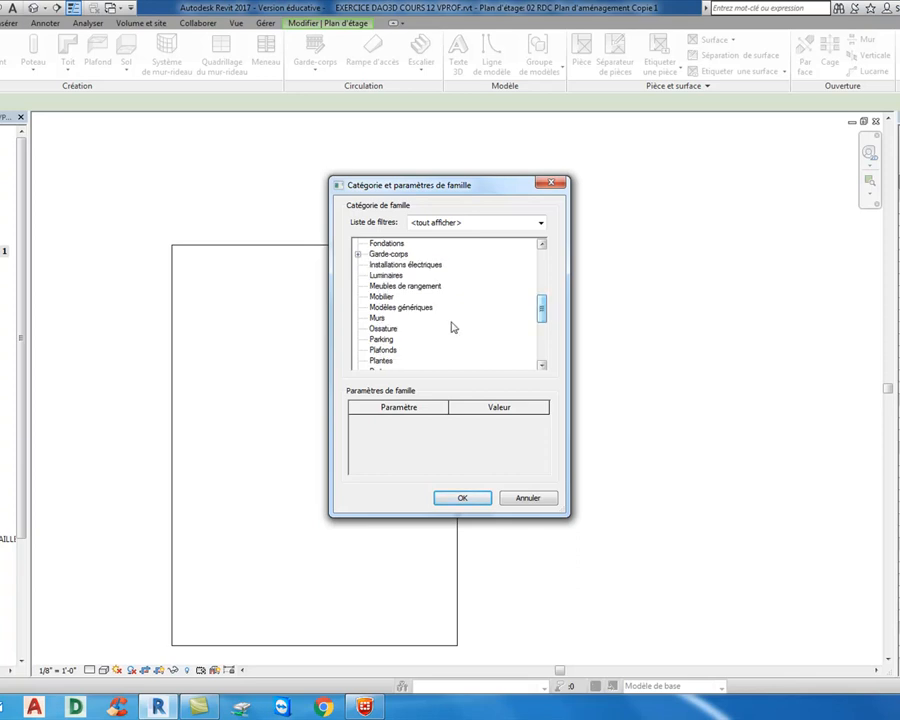
left_click(380, 318)
left_click(476, 499)
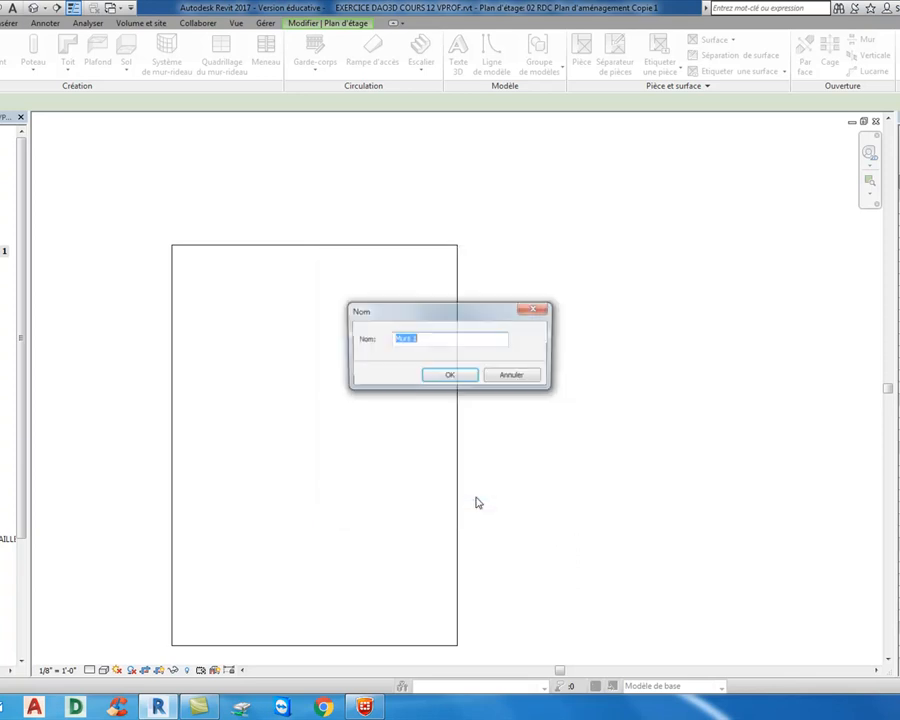
left_click(437, 378)
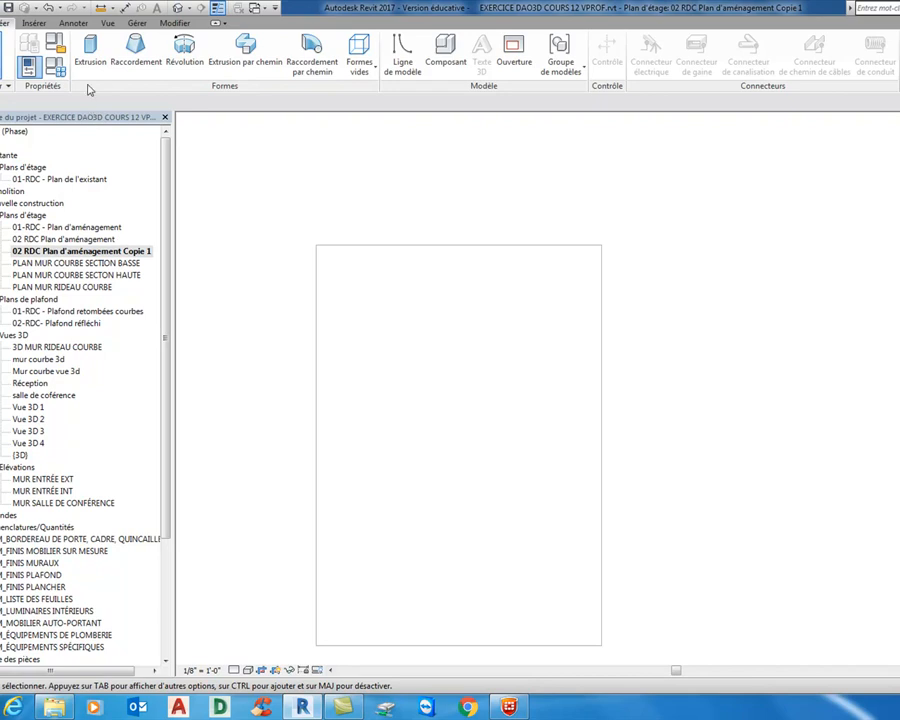
- Start an extrusion and sketch a horizontal rectangle about 17'-0" by 0'-6" in the upper part of the crop area
left_click(90, 45)
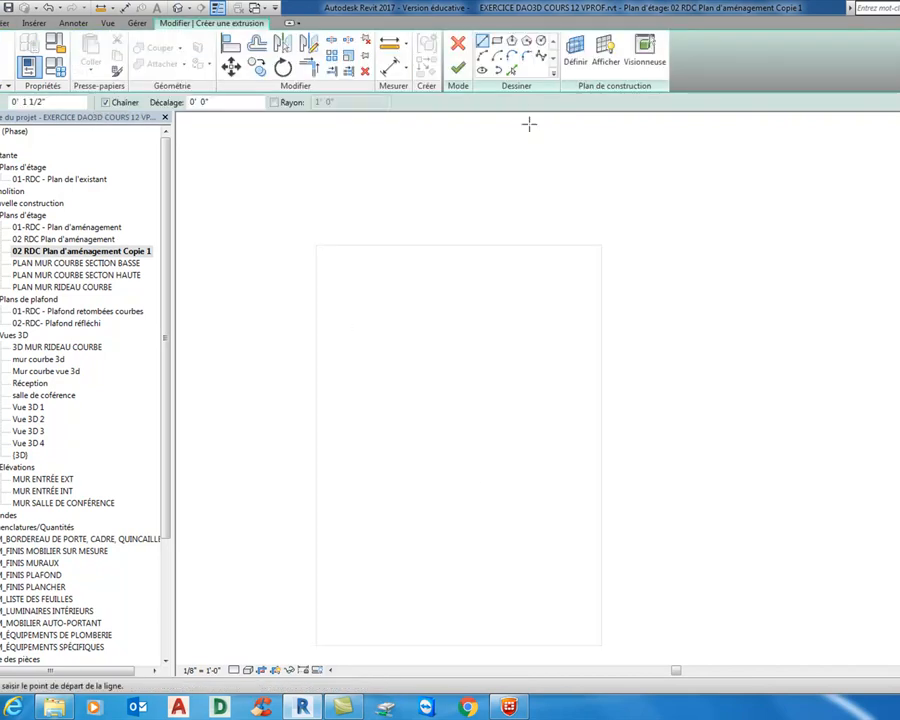
left_click(497, 41)
left_click(369, 288)
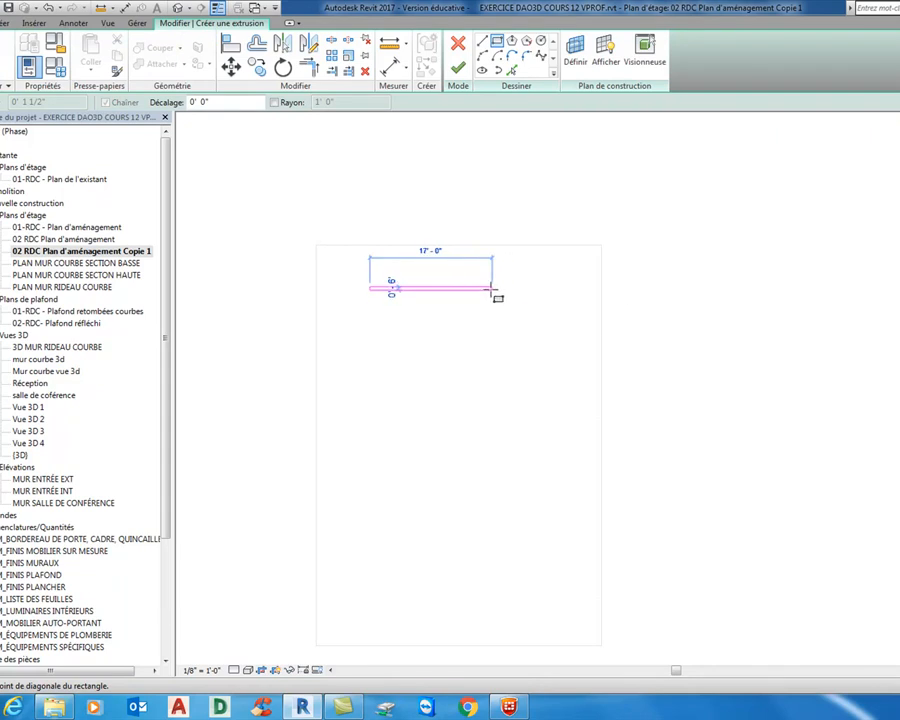
left_click(492, 290)
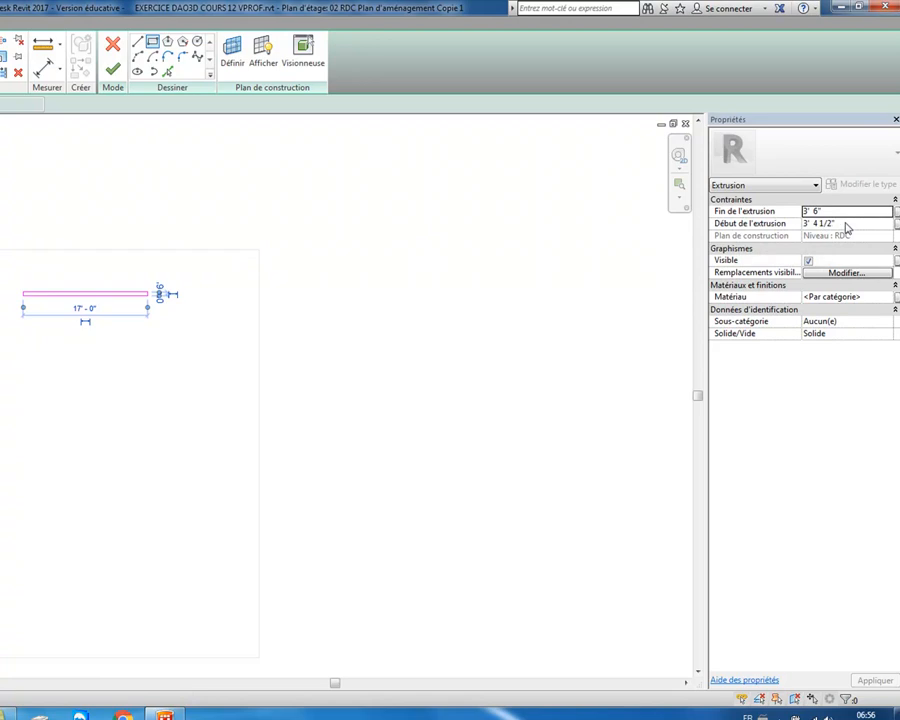
- Set the extrusion start to 0 and its end to 8'-0", and finish the extrusion
left_click(846, 223)
type("0")
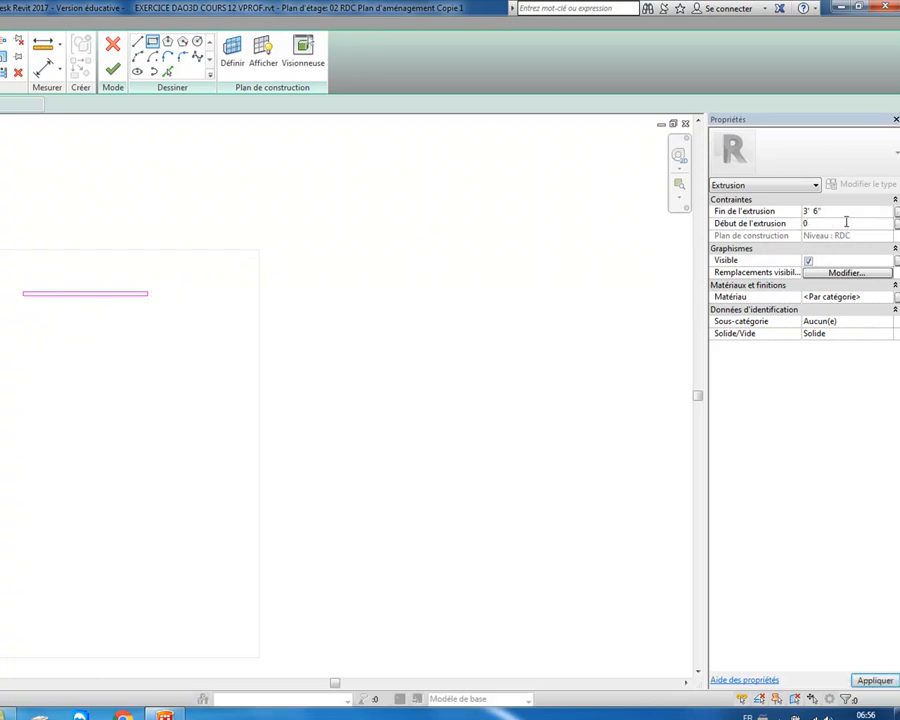
key("Return")
left_click(842, 211)
type("8")
left_click(874, 680)
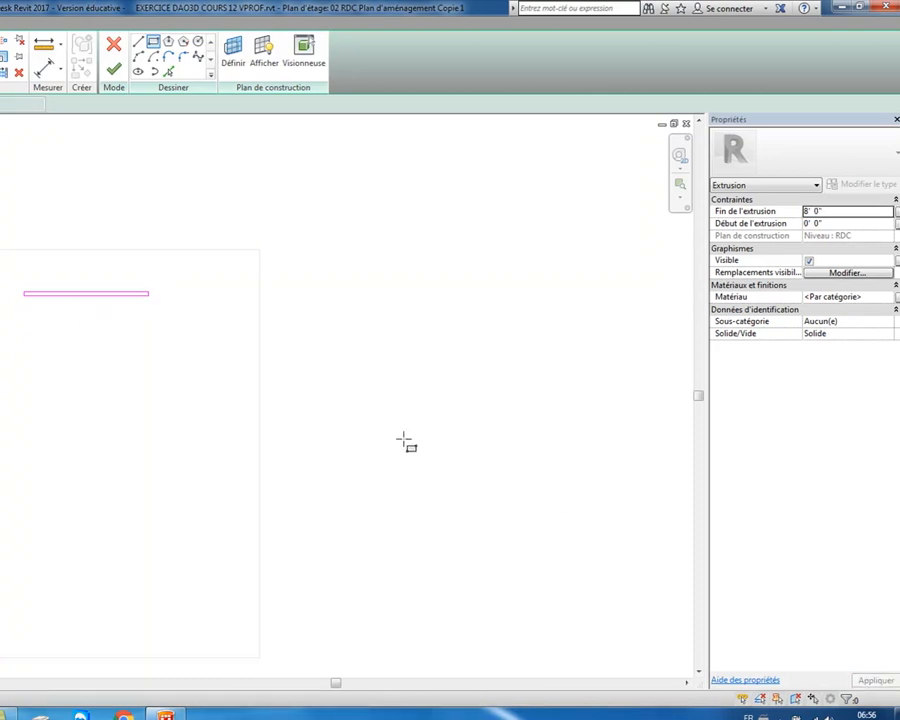
left_click(316, 71)
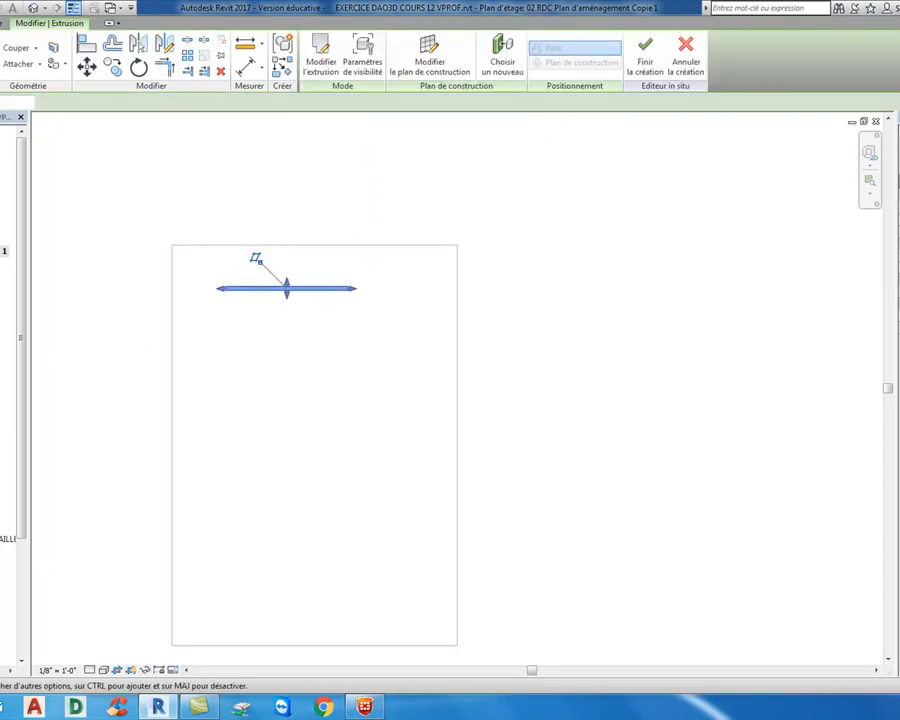
- Open the {3D} view and frame the extruded wall beside the building
double_click(2, 440)
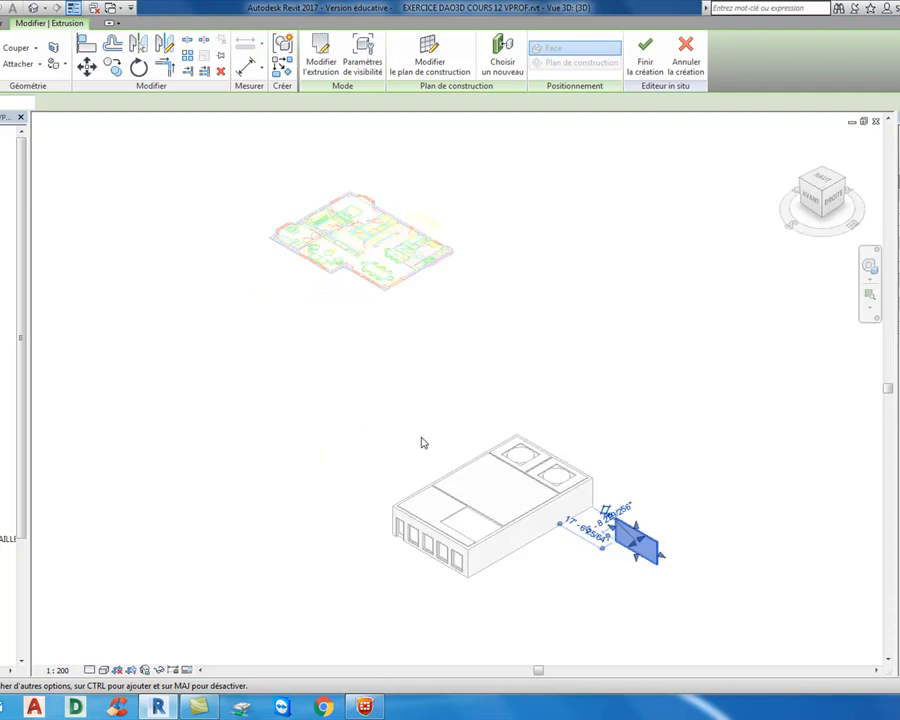
scroll(617, 560, "up", 5)
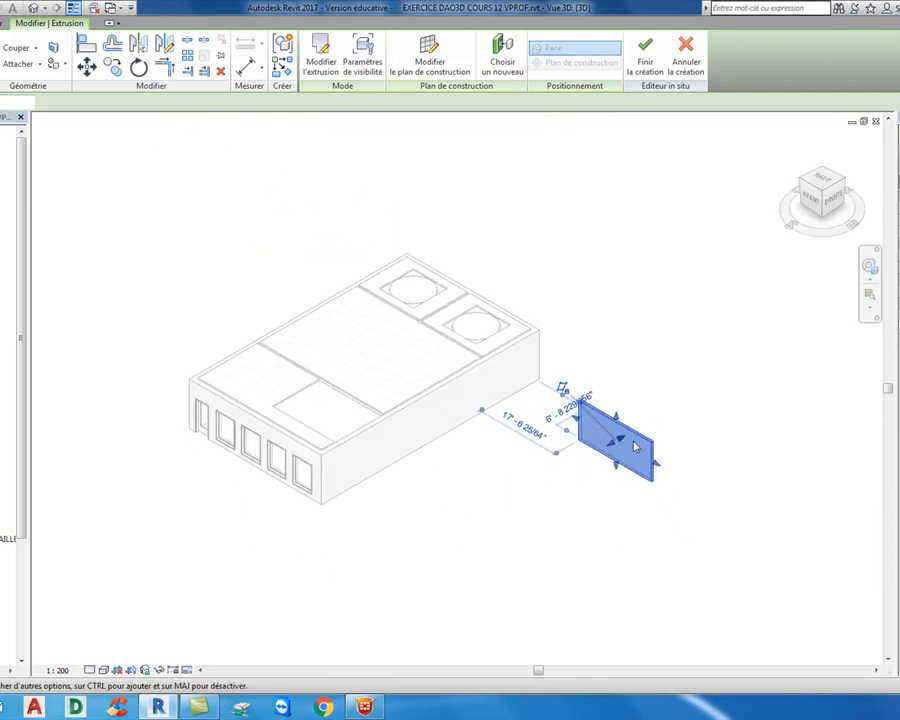
scroll(597, 443, "up", 3)
middle_click_drag(614, 478, 510, 408)
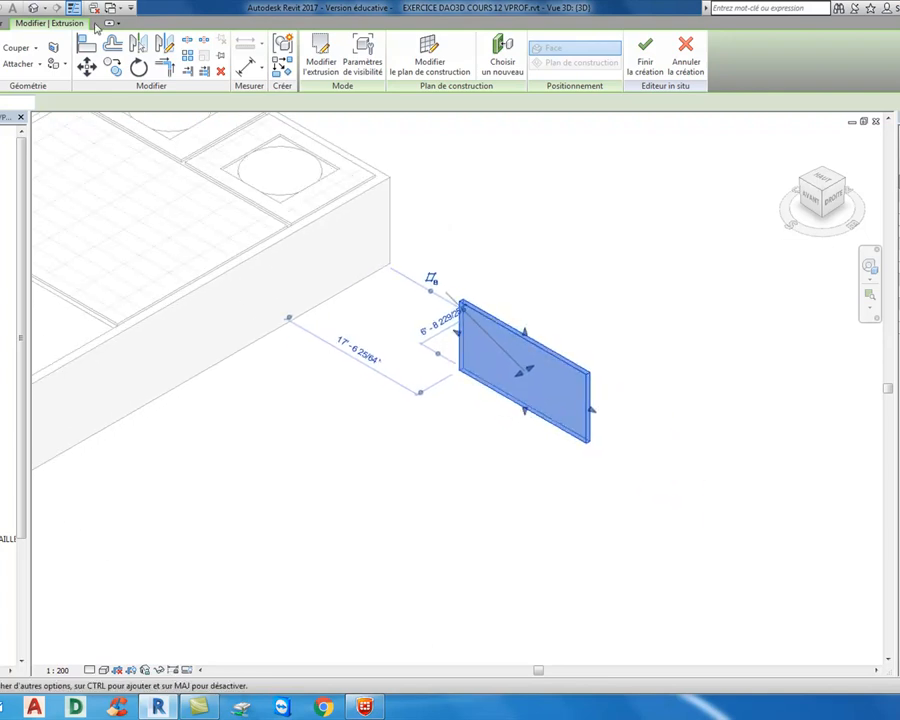
- Tile the 3D and floor plan views side by side and centre the extruded wall in both
left_click(2, 23)
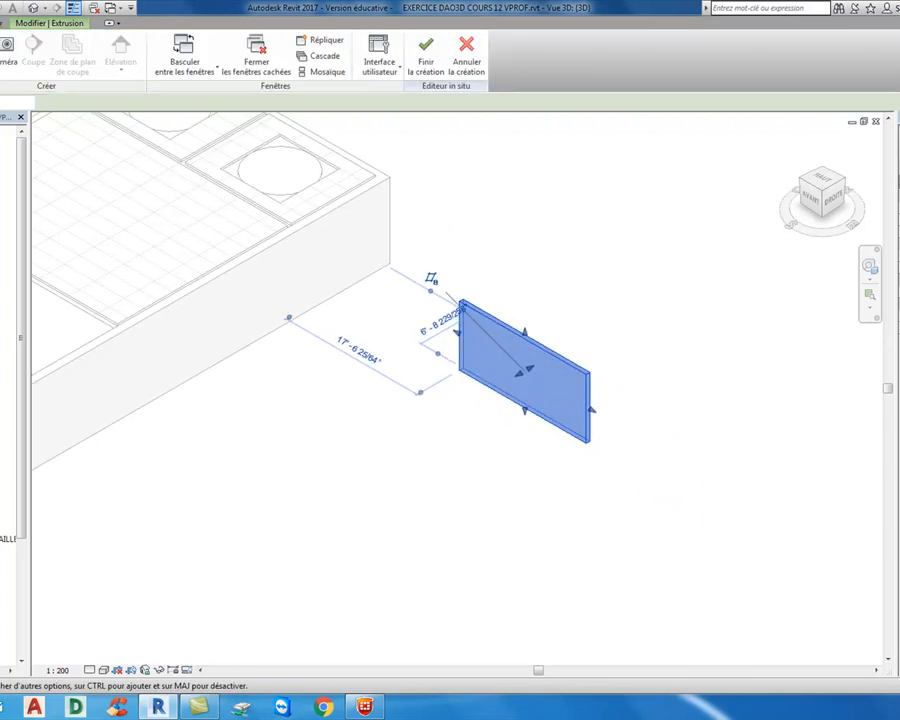
left_click(327, 73)
middle_click_drag(422, 400, 98, 390)
scroll(256, 422, "up", 2)
middle_click_drag(240, 426, 191, 469)
left_click(720, 383)
middle_click_drag(744, 386, 756, 432)
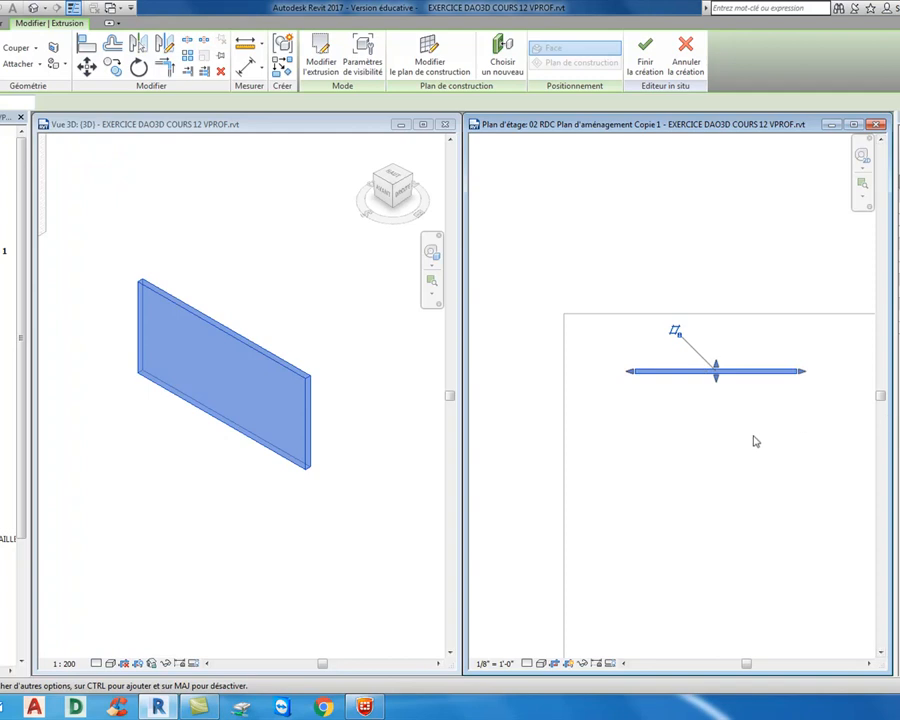
- Edit the extrusion's sketch and draw an outward arc with a radius of about 2'-3" on the rectangle's lower long line
left_click(321, 57)
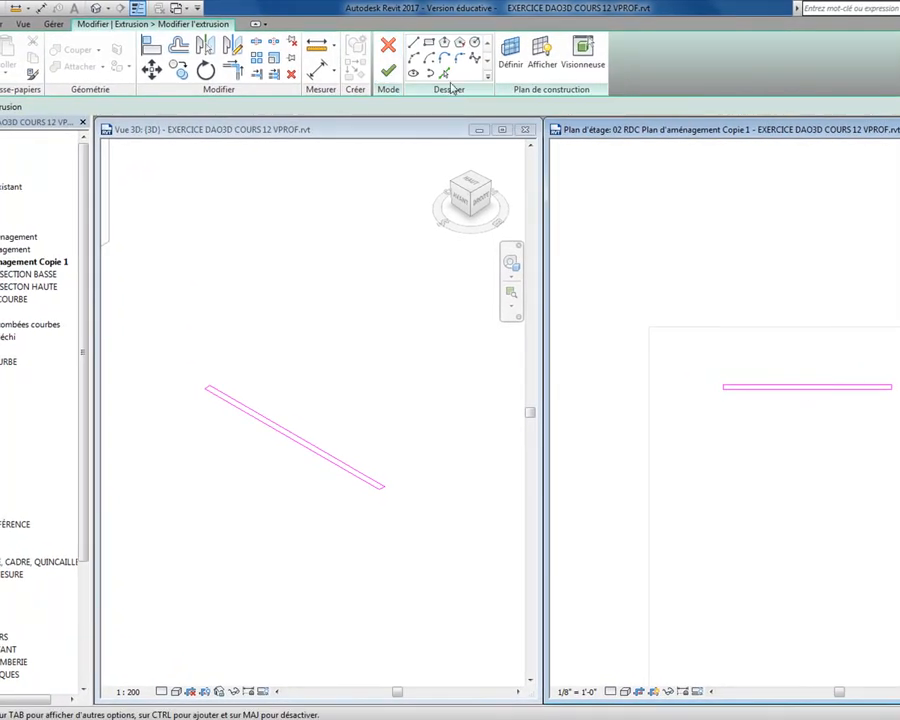
left_click(414, 58)
scroll(779, 410, "up", 3)
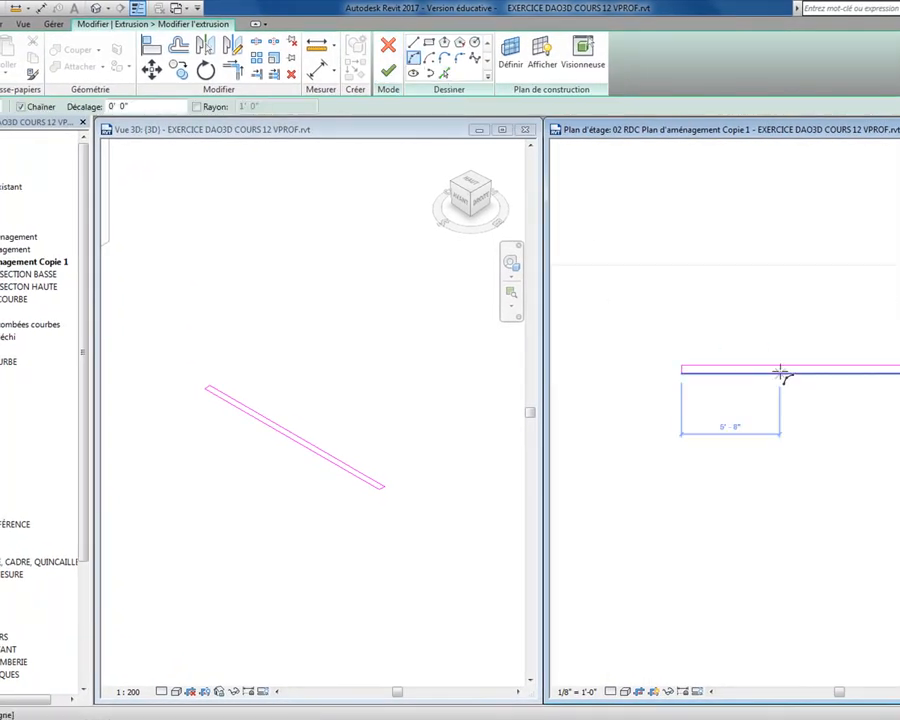
left_click(781, 372)
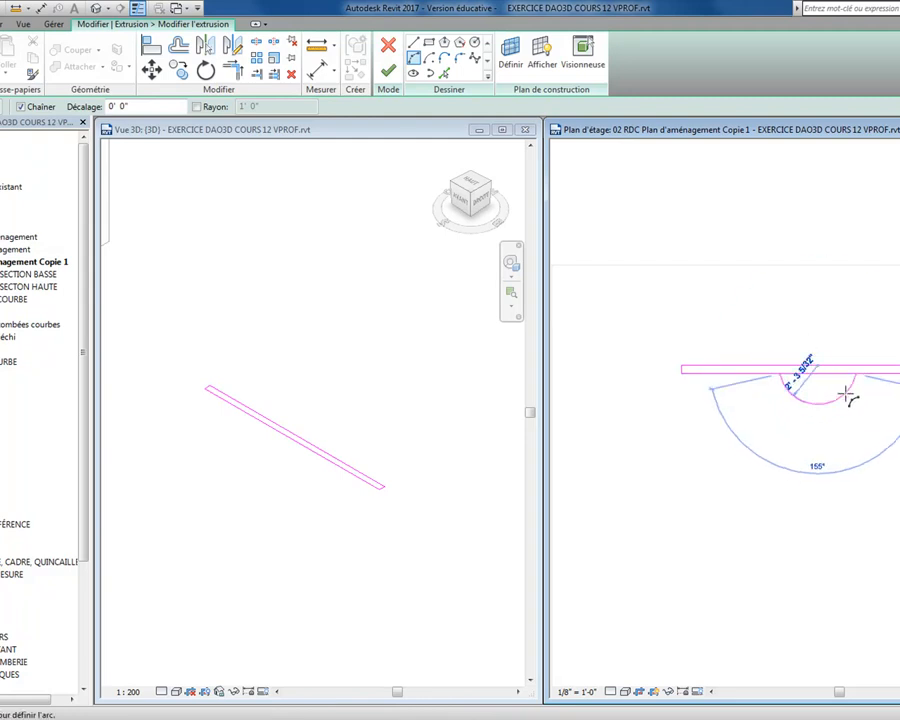
left_click(856, 378)
middle_click_drag(864, 476, 818, 469)
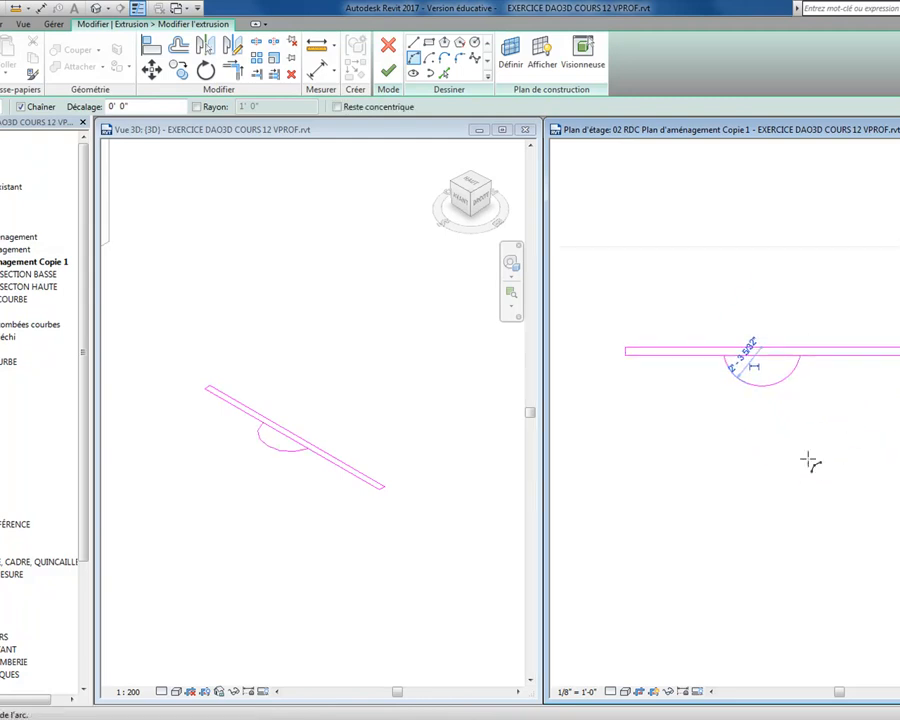
key("Escape")
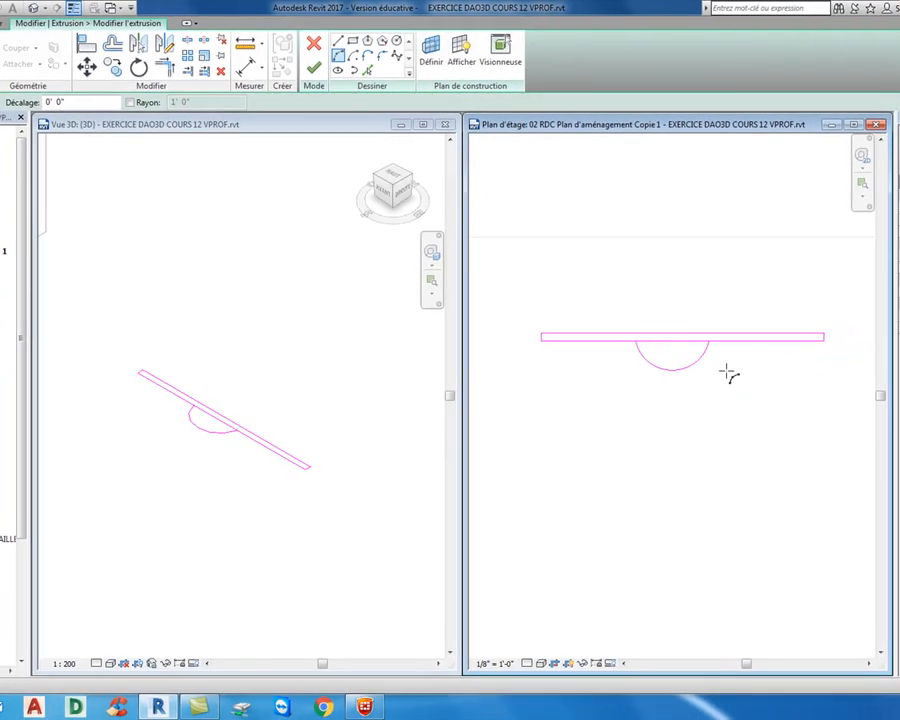
- Split the lower sketch line at both arc ends and remove the segment between them
left_click(187, 40)
left_click(635, 340)
left_click(709, 341)
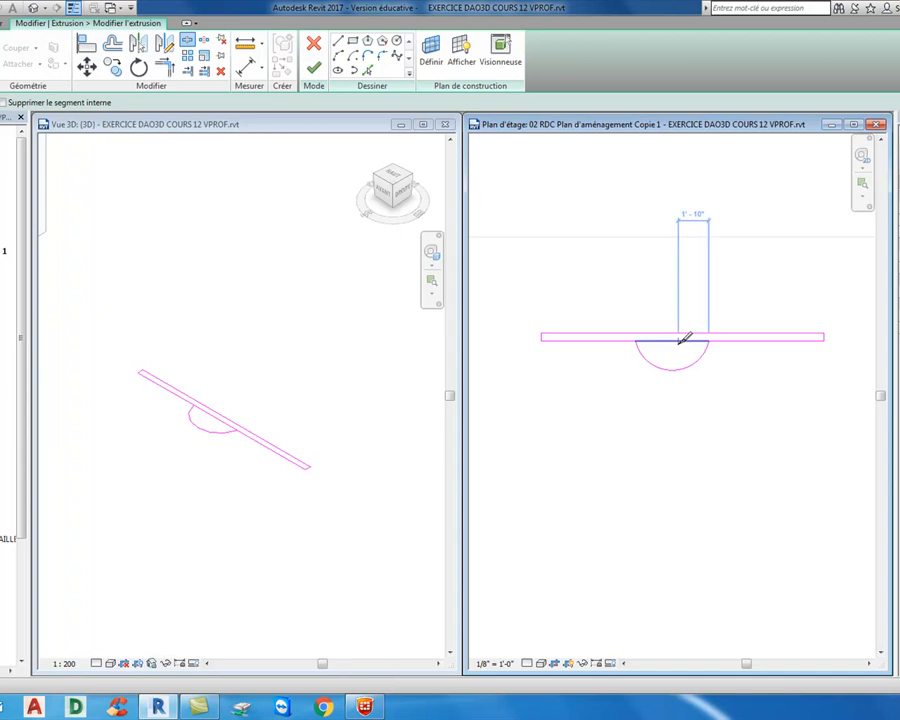
left_click(685, 340)
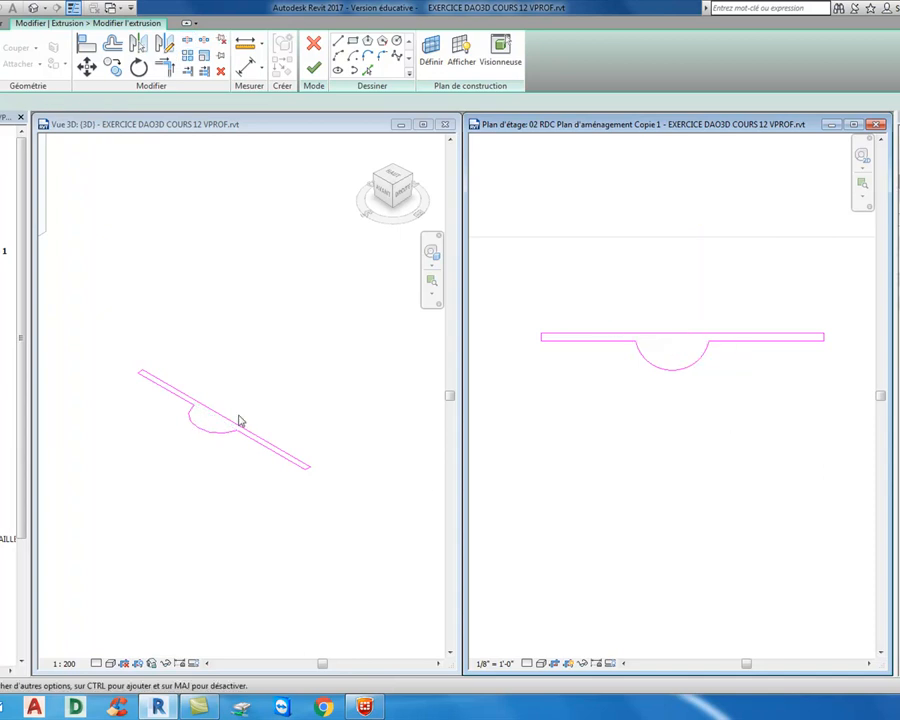
- Finish the extrusion sketch edit and deselect the wall in the 3D view
left_click(315, 68)
left_click(410, 440)
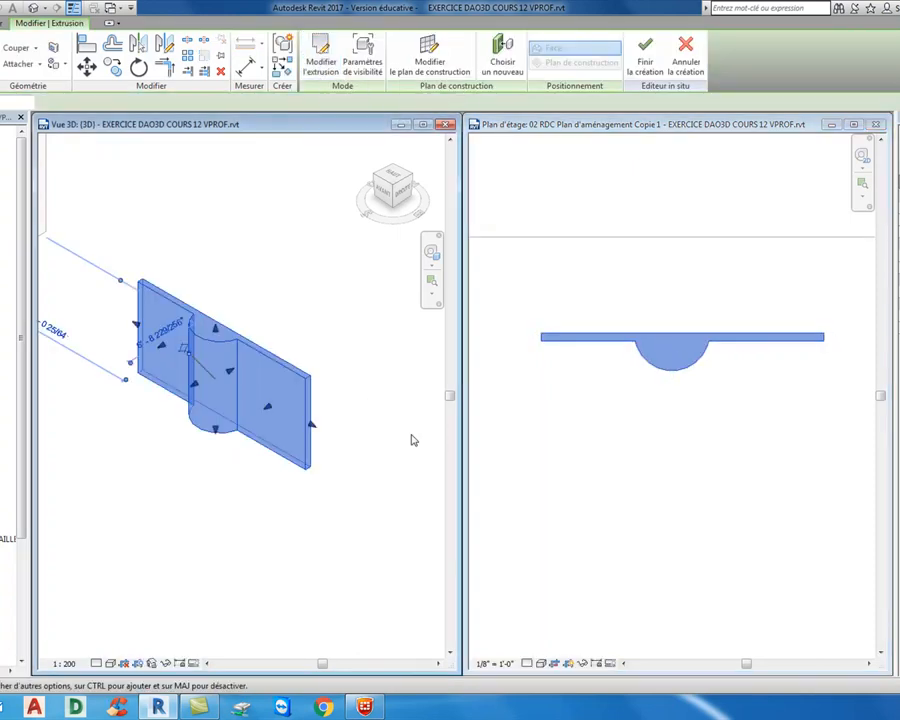
key("Escape")
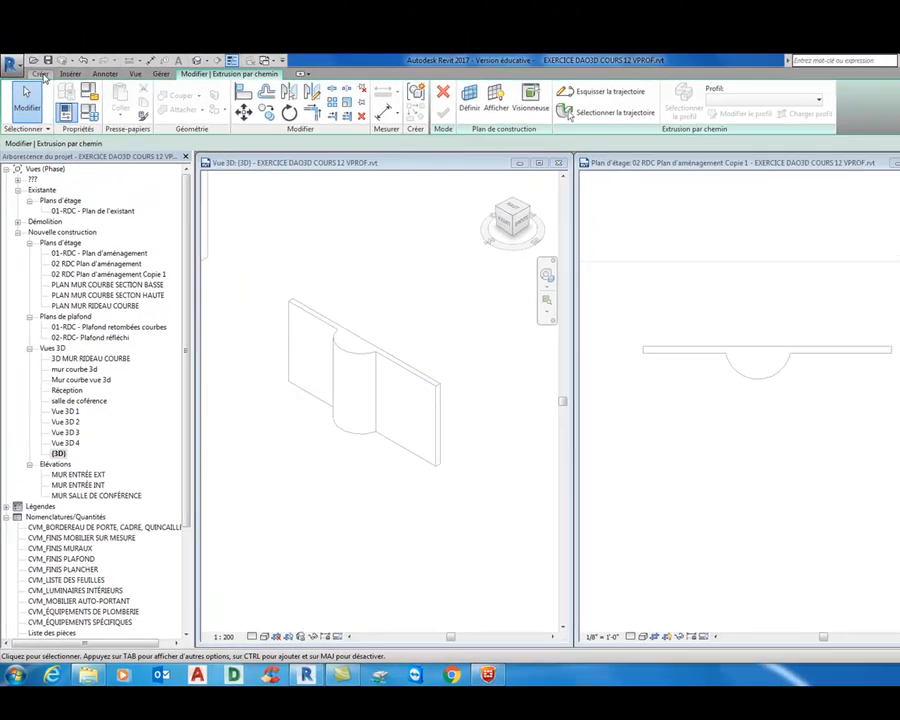
left_click(48, 24)
left_click(183, 124)
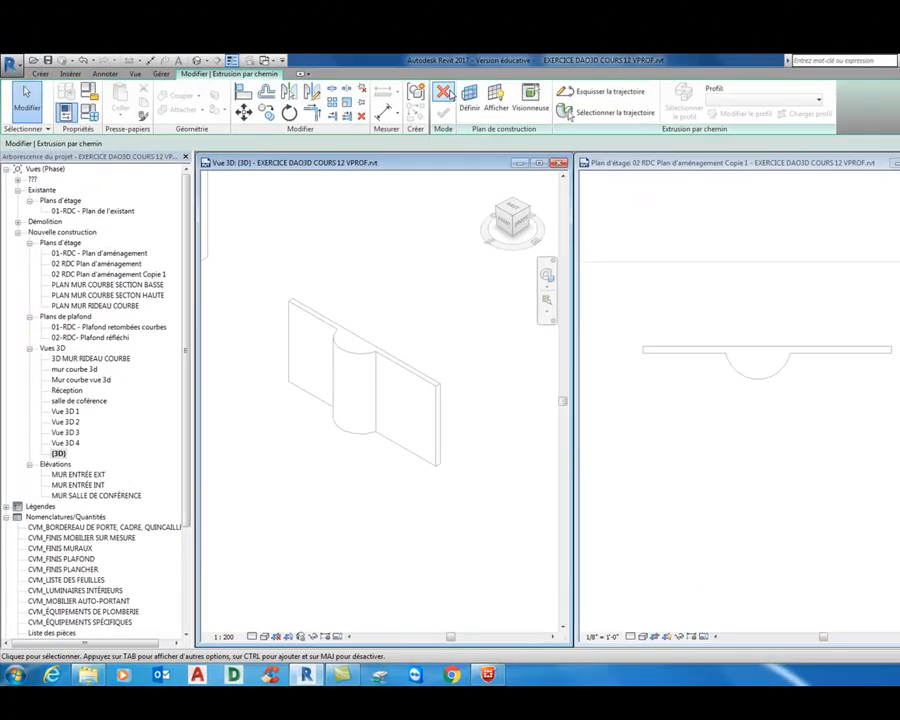
left_click(355, 140)
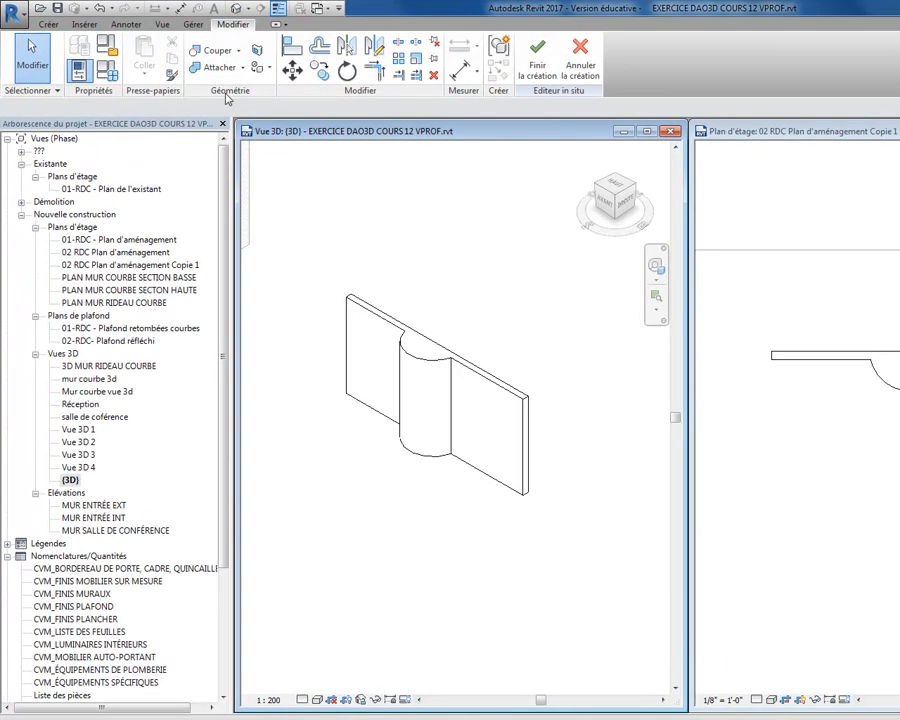
- Start a sweep with a picked 3D-edge path and select the wall front face's three bottom edges, including the arc
left_click(48, 24)
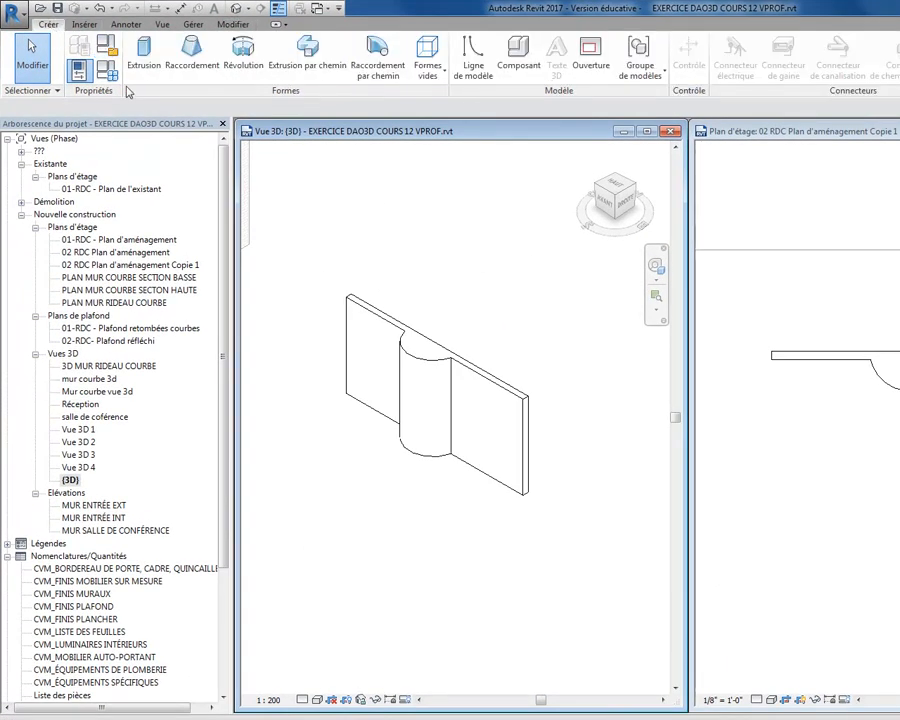
left_click(309, 68)
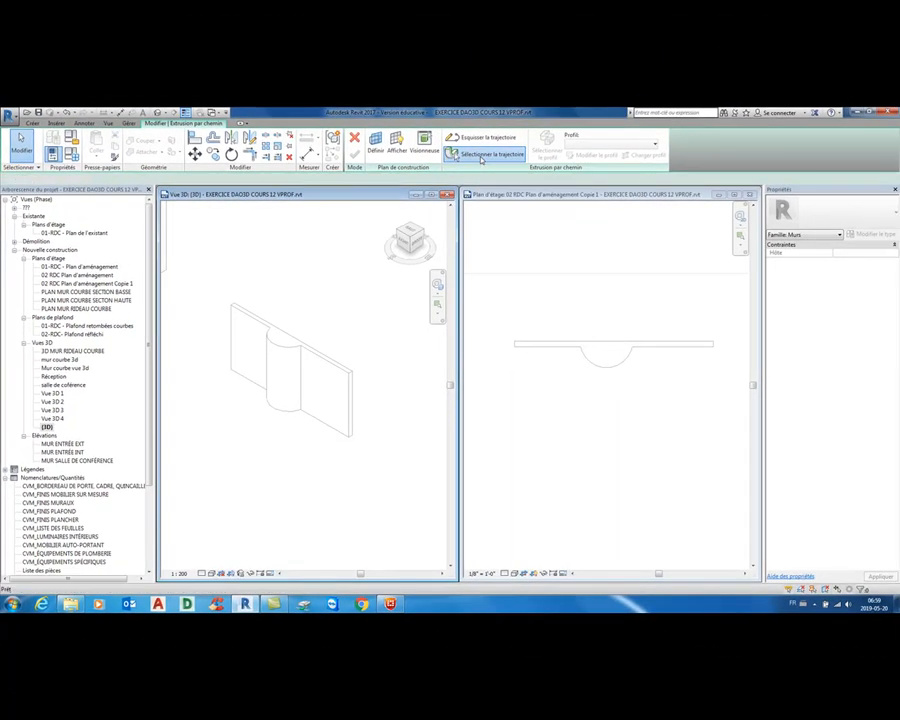
left_click(481, 156)
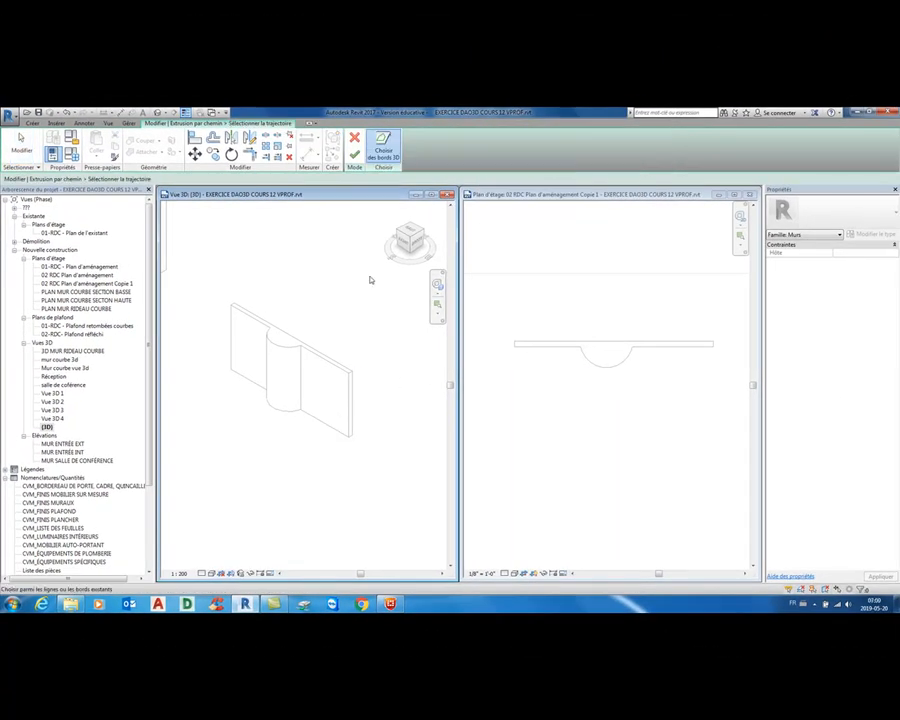
left_click(383, 148)
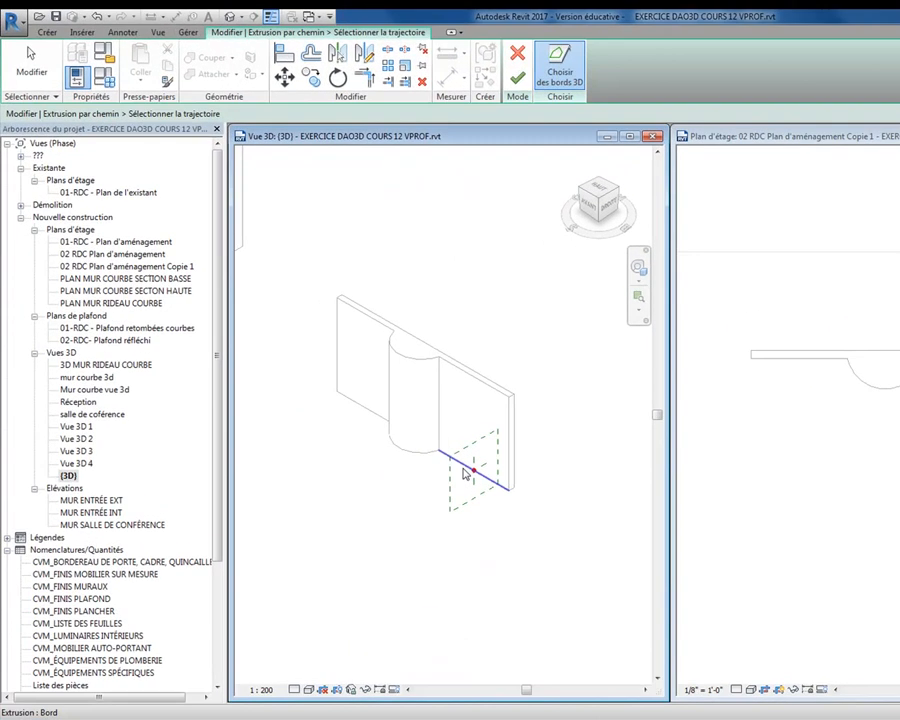
left_click(468, 474)
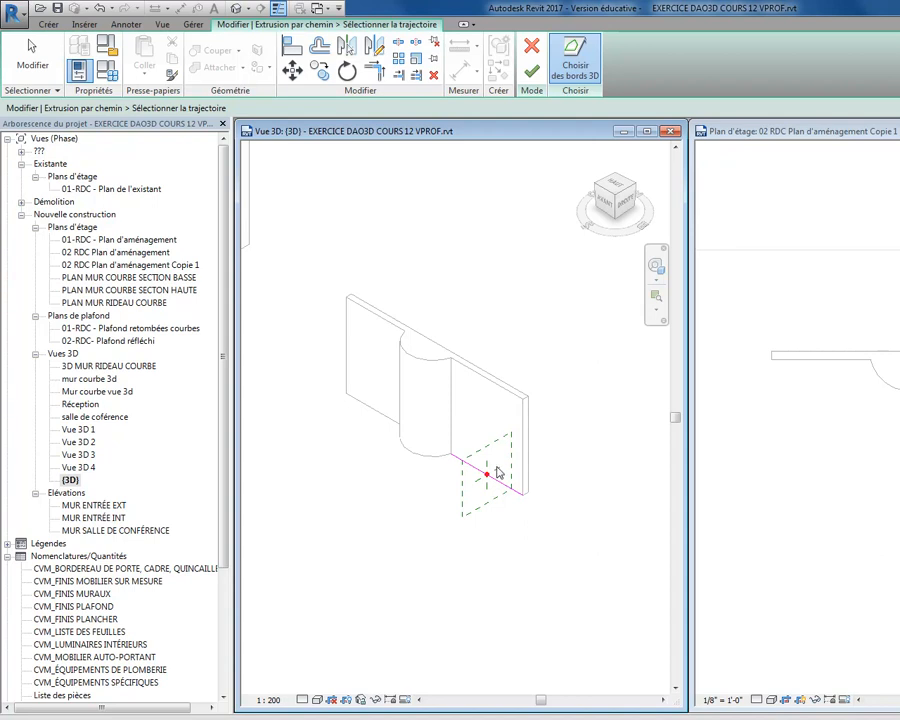
left_click(425, 459)
left_click(389, 419)
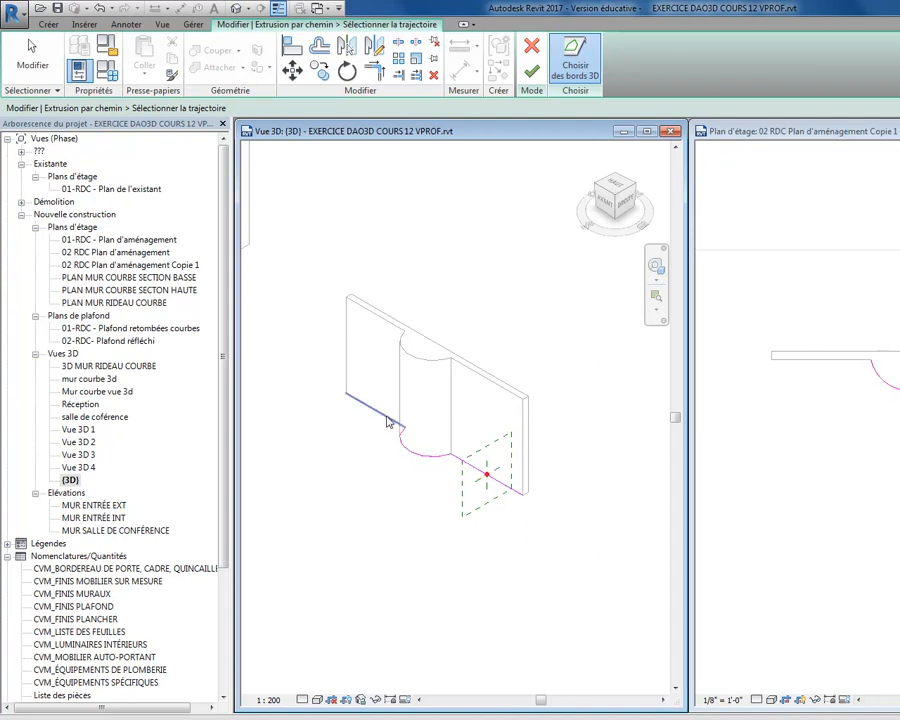
- Add the front face's two vertical end edges and its top edges, including the arc, to close the sweep path and finish it
left_click(346, 352)
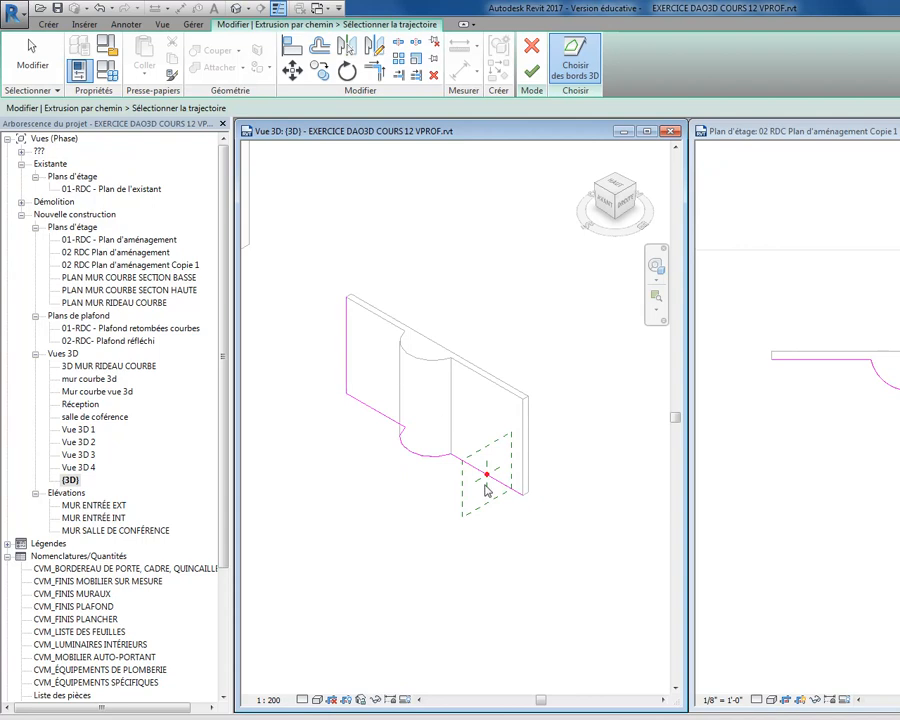
left_click(388, 325)
left_click(415, 356)
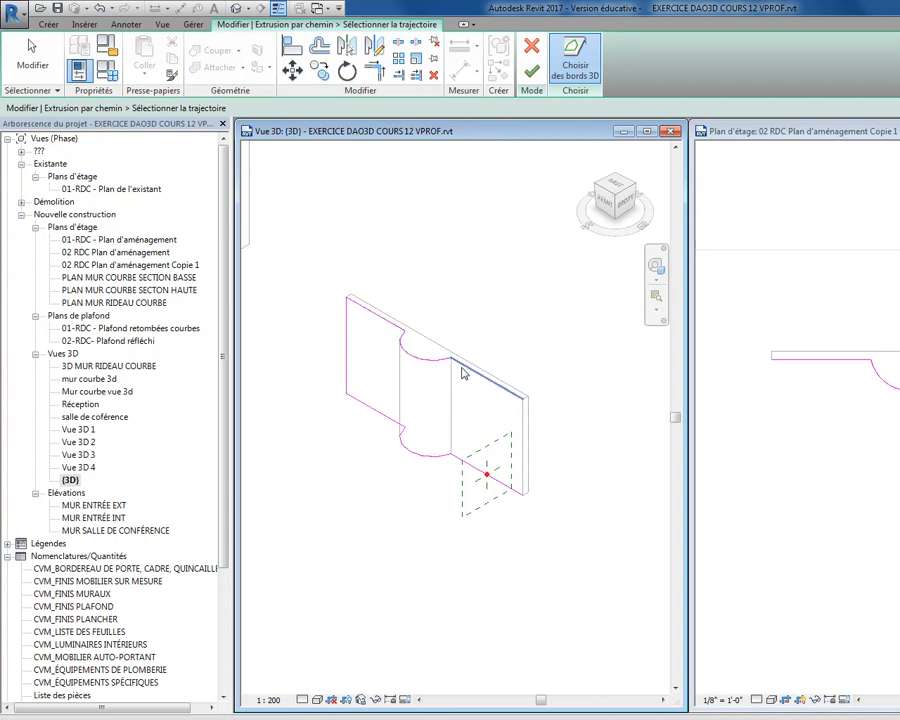
left_click(541, 454)
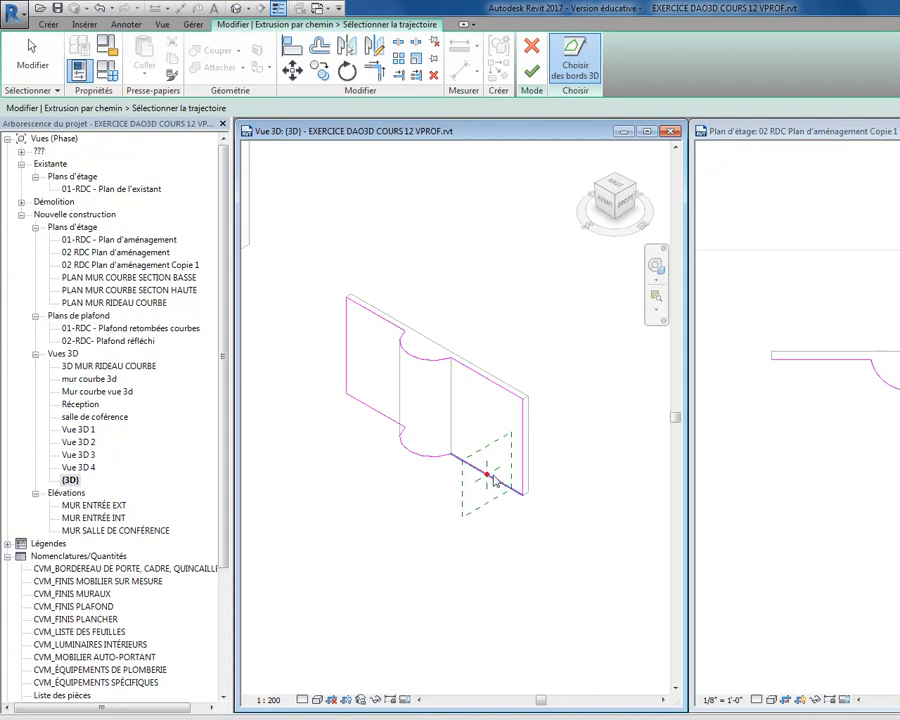
scroll(487, 474, "up", 5)
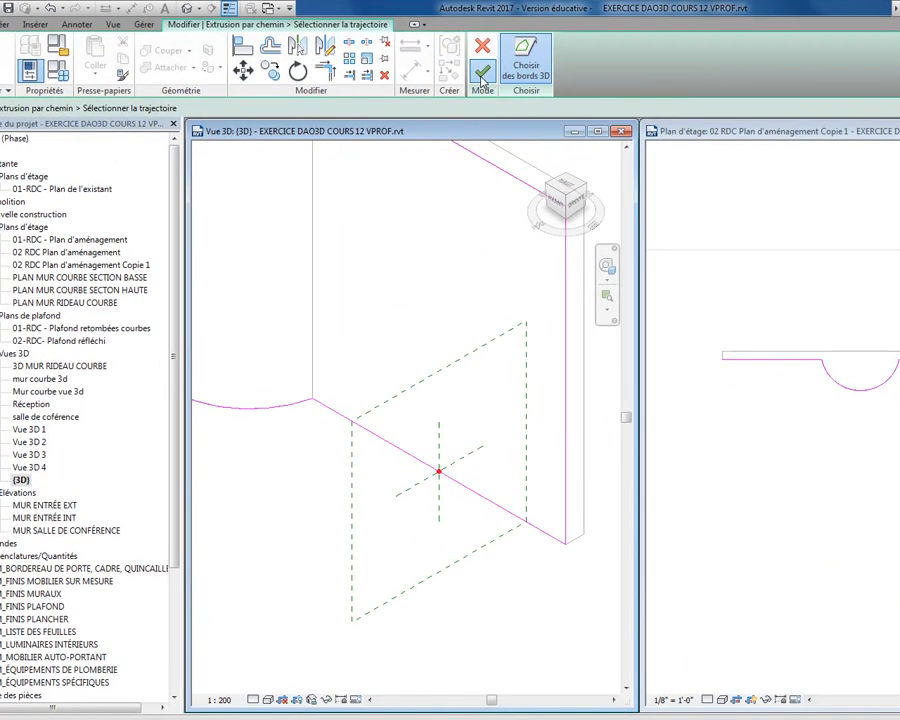
left_click(354, 157)
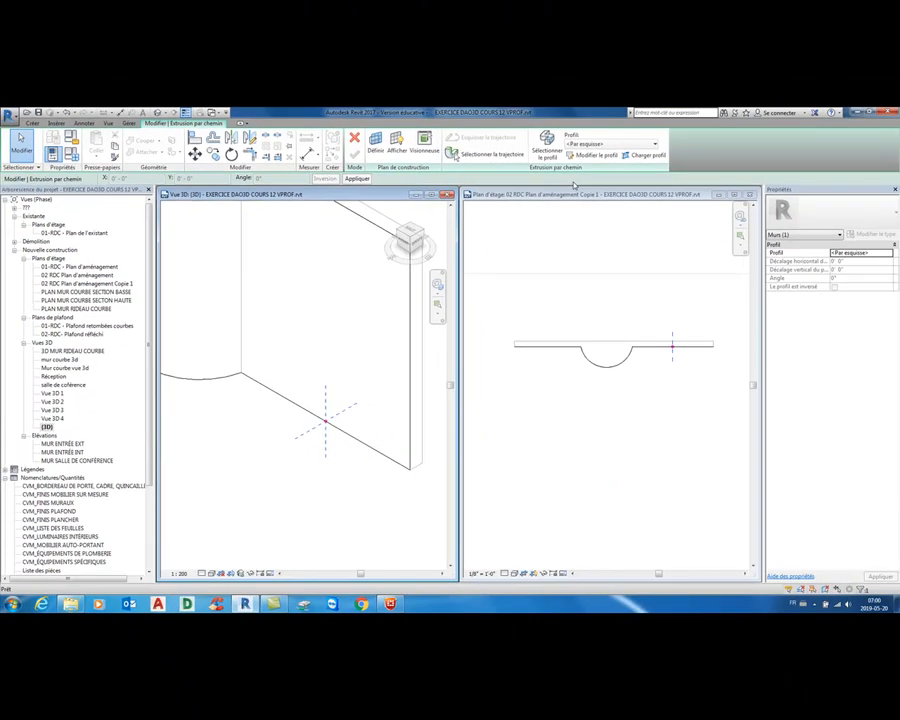
- Sketch a thin rectangular sweep profile about 6 1/2" tall in the 3D view, with one lower corner at the path's reference point
left_click(592, 155)
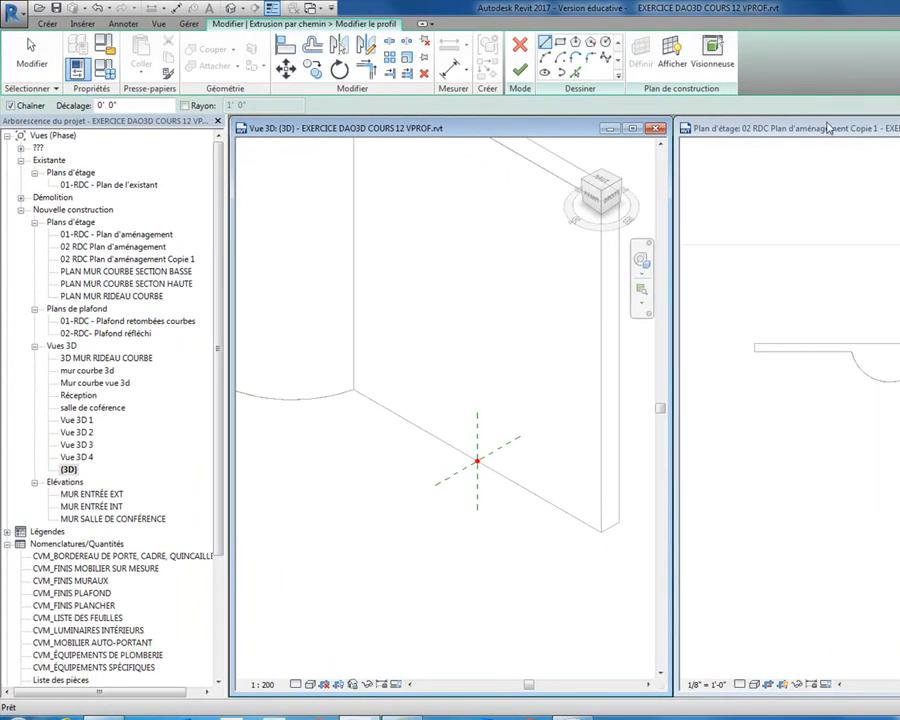
left_click(560, 42)
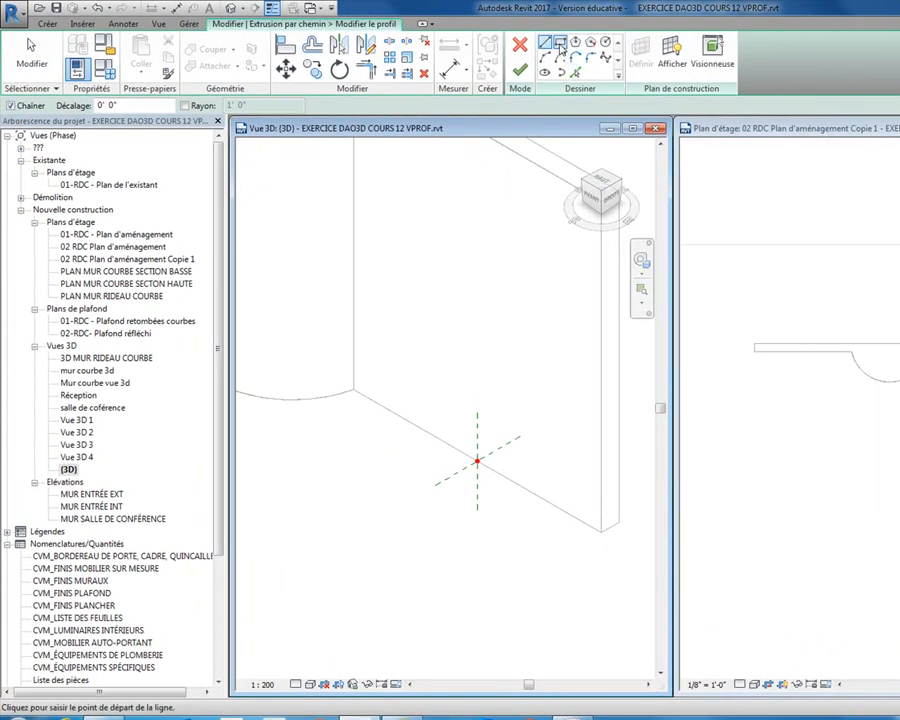
scroll(477, 463, "up", 4)
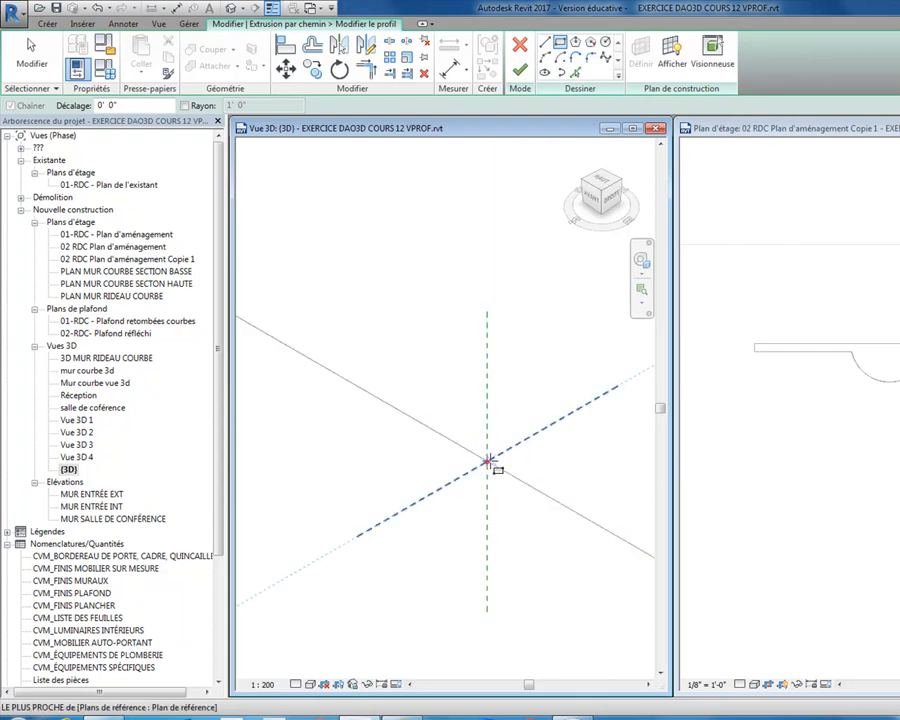
left_click(487, 461)
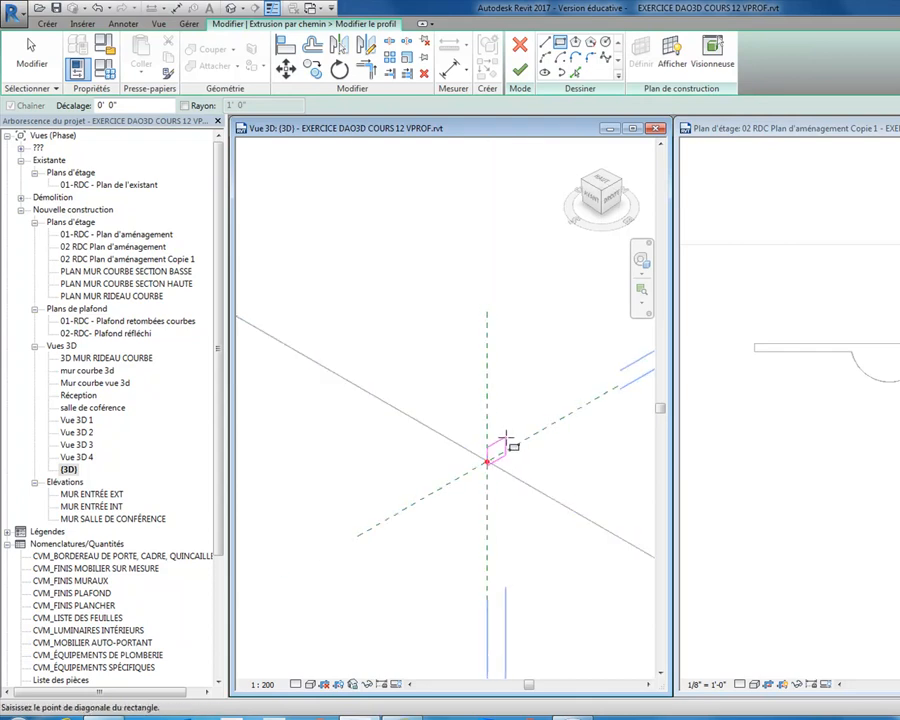
key("Escape")
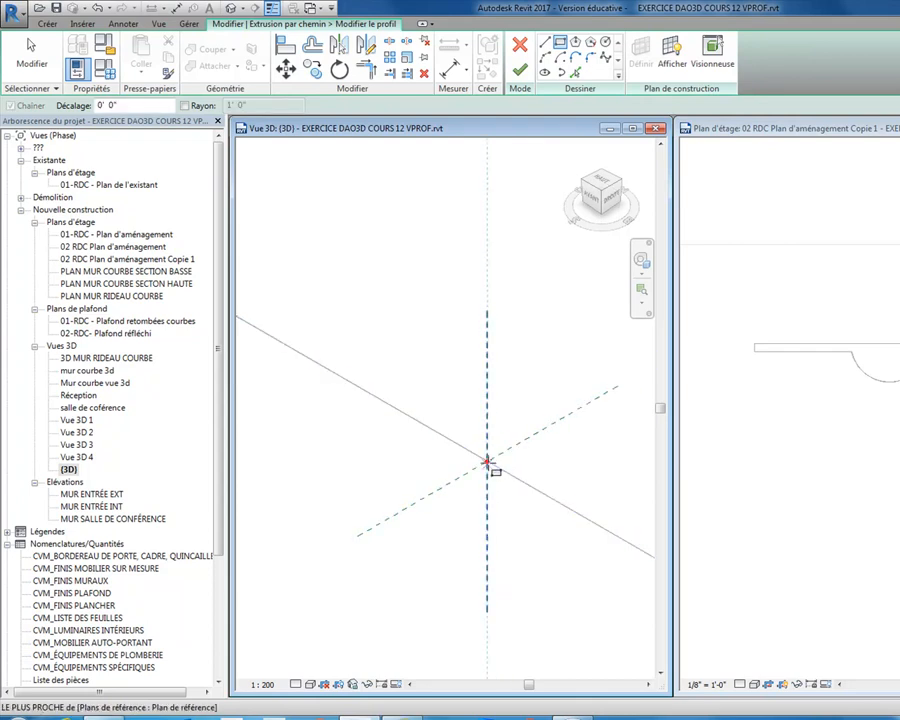
left_click(487, 461)
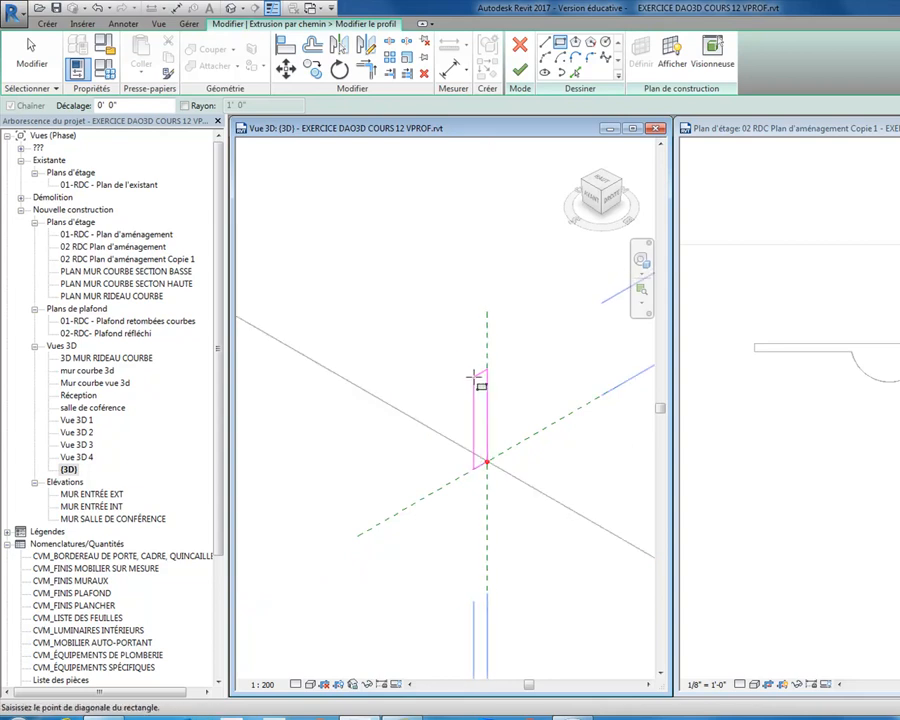
left_click(474, 375)
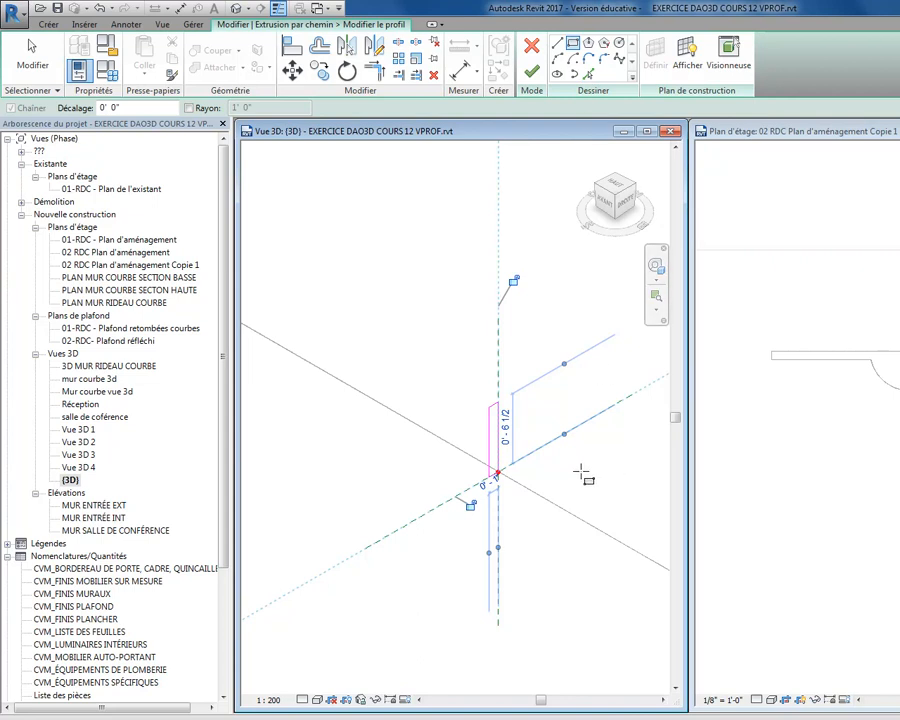
- Finish the profile sketch and the sweep, and deselect the frame around the wall's front face
scroll(580, 474, "down", 3)
scroll(570, 530, "up", 2)
scroll(568, 530, "down", 2)
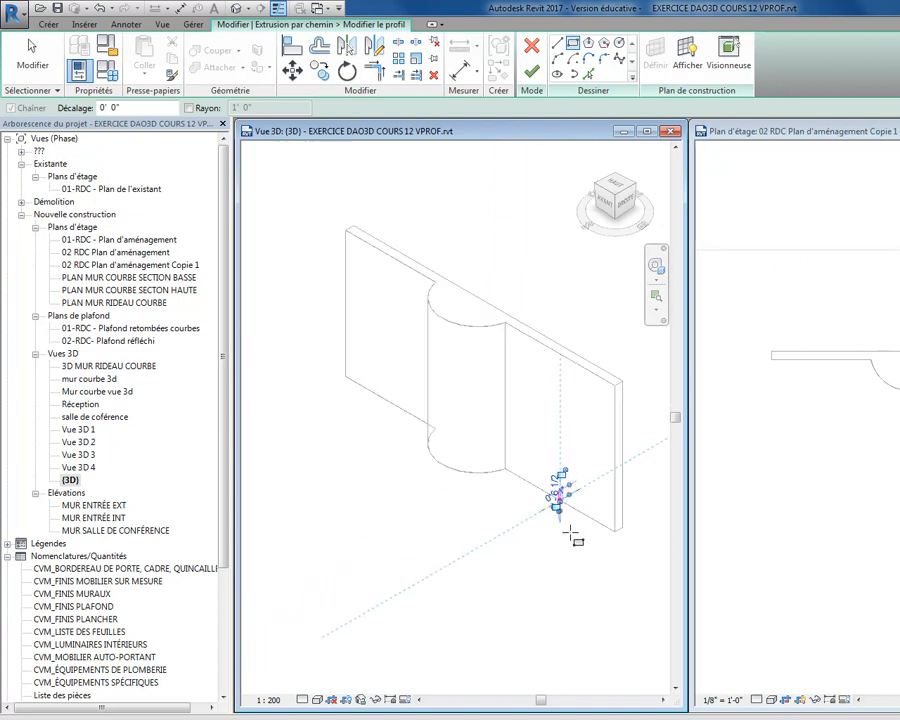
left_click(536, 76)
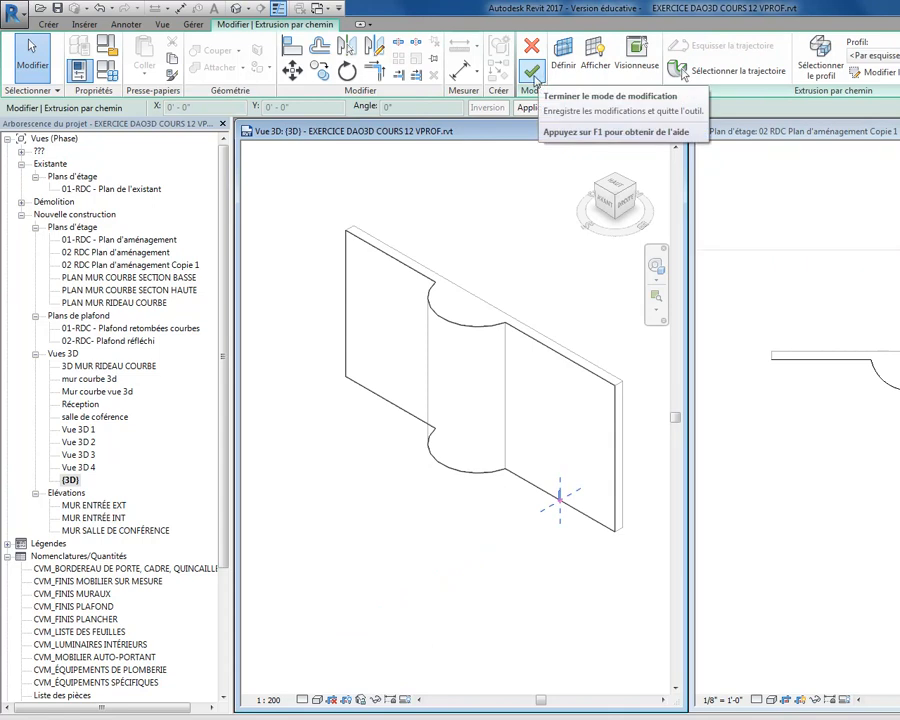
left_click(536, 78)
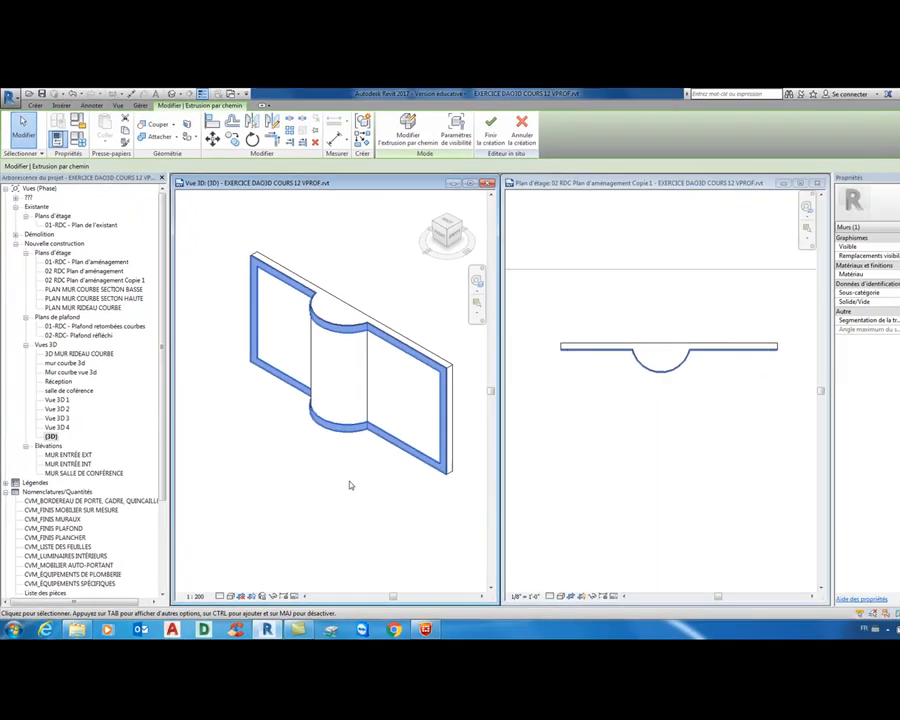
left_click(483, 545)
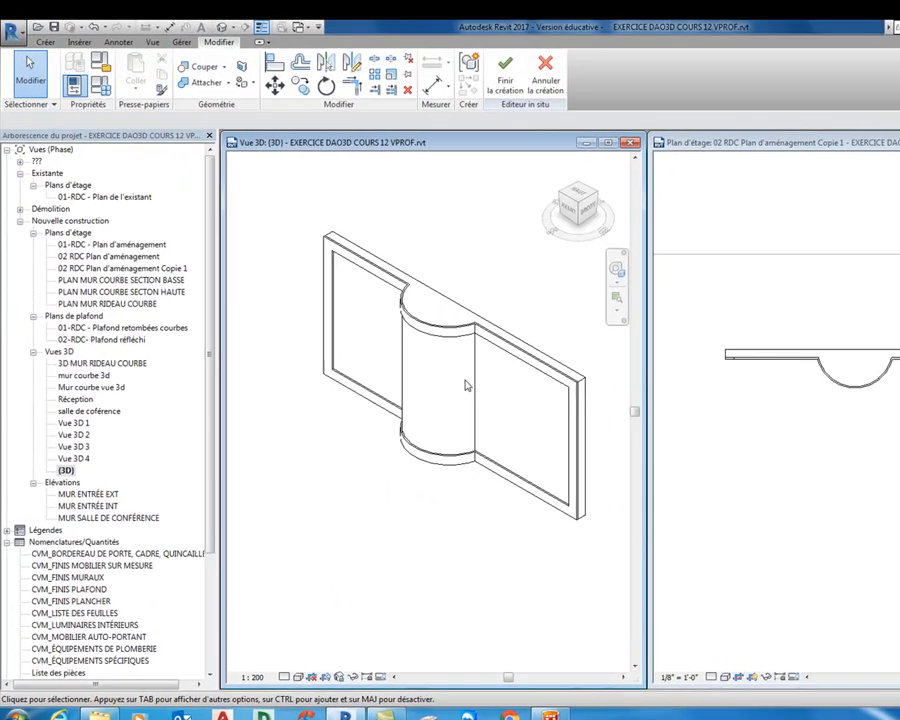
- Select the wall extrusion and the frame sweep in turn in the 3D view to compare the two solids
scroll(330, 364, "up", 2)
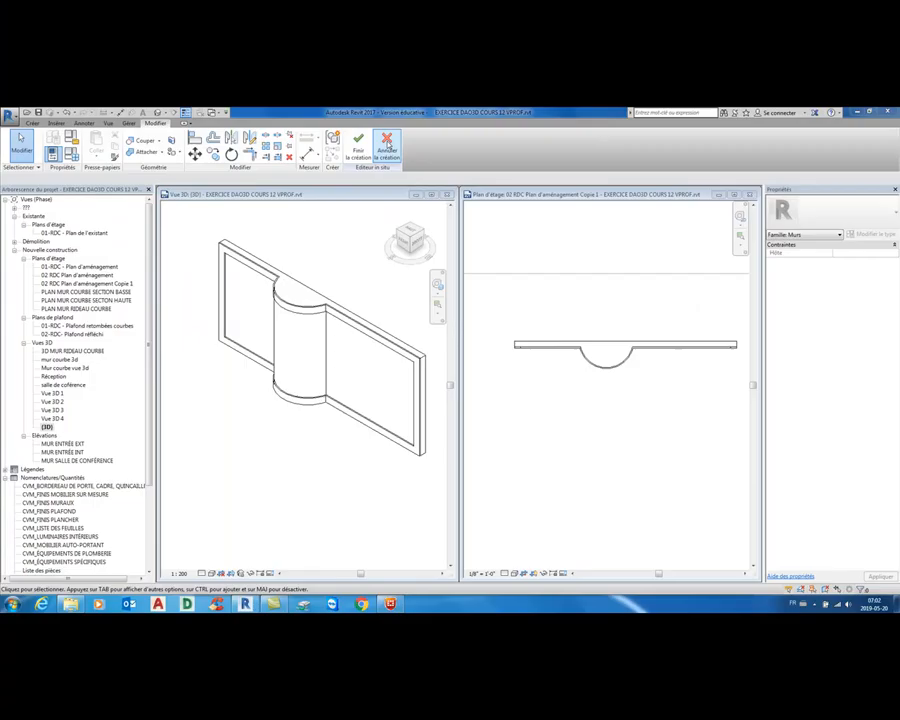
left_click(580, 60)
left_click(507, 371)
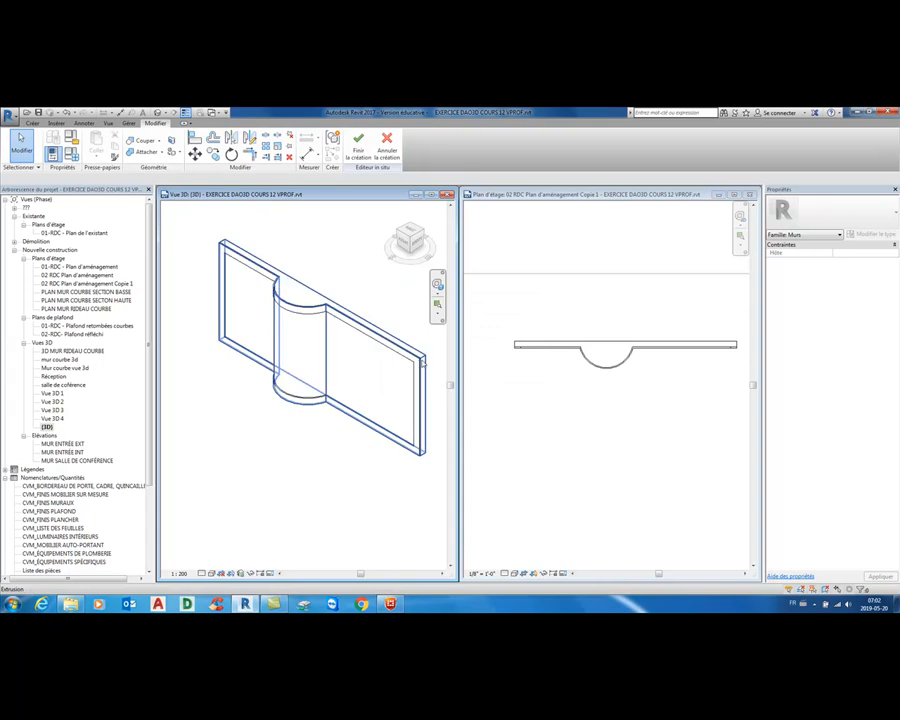
left_click(425, 362)
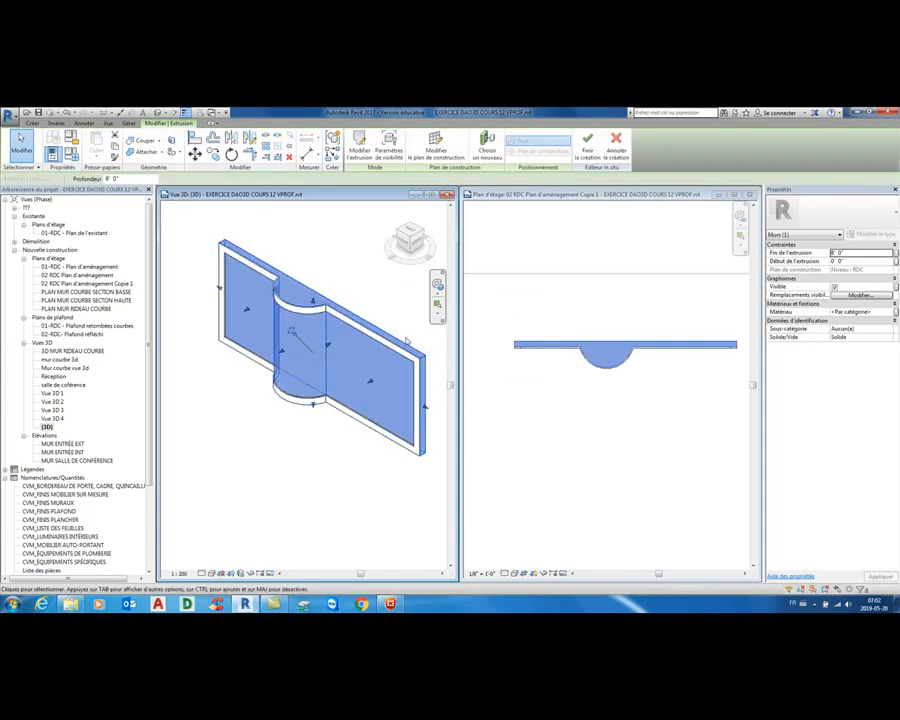
left_click(406, 344)
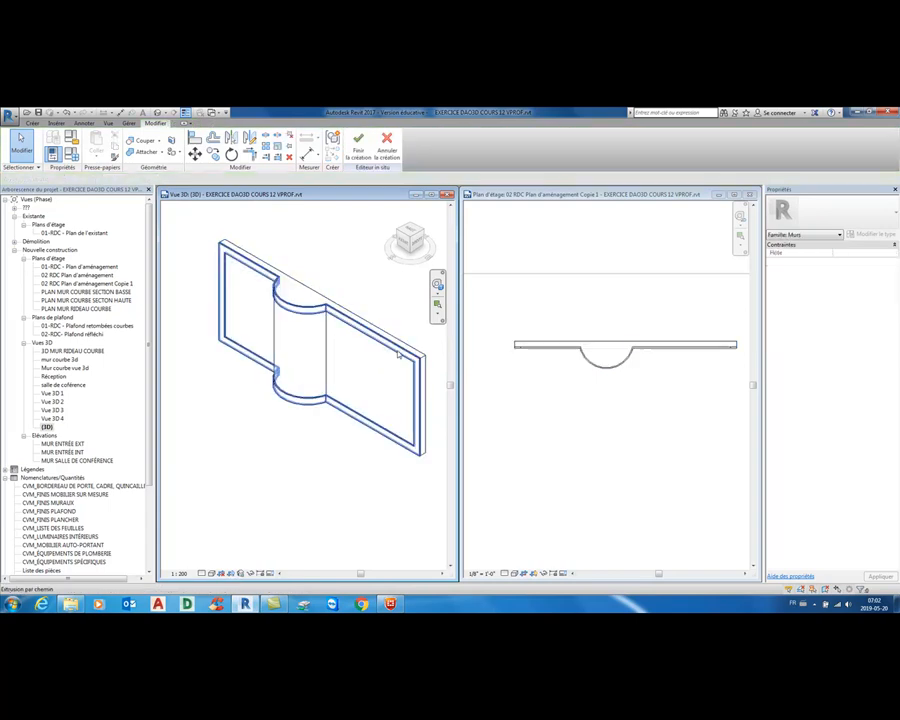
key("Escape")
left_click(422, 353)
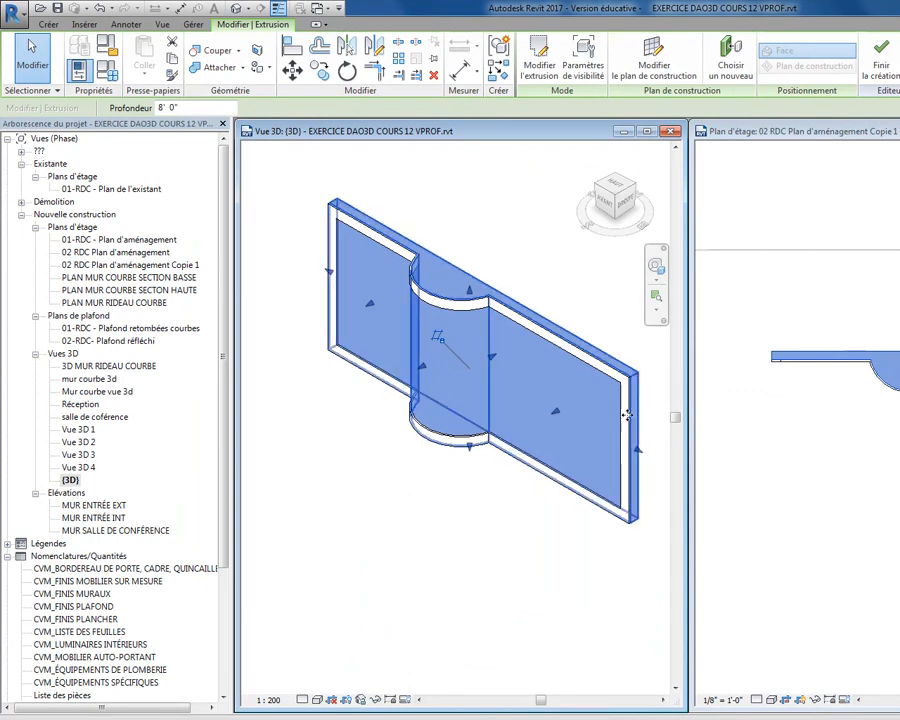
left_click(613, 380)
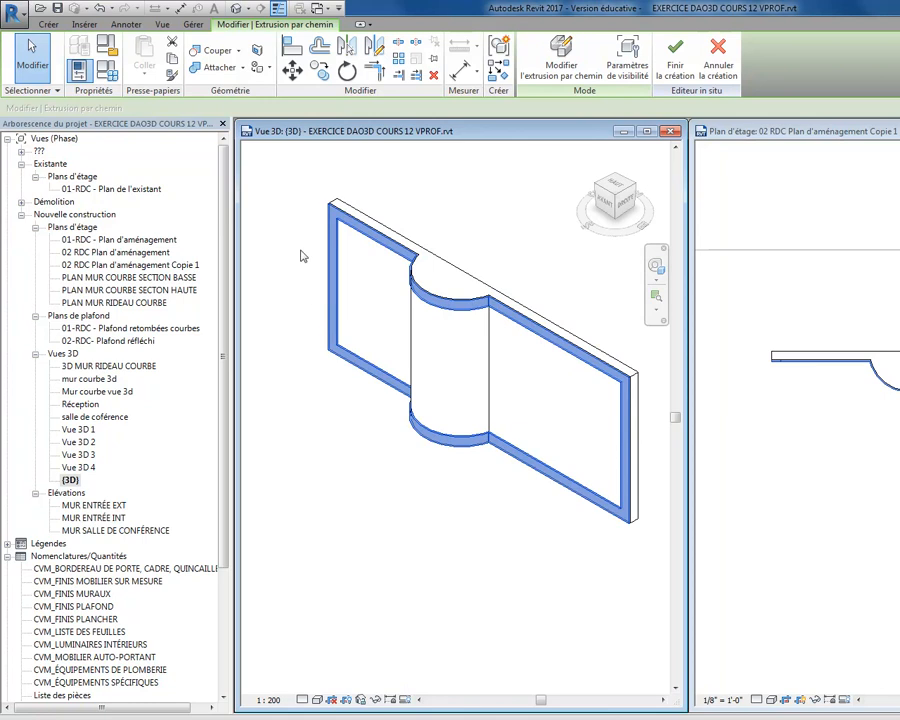
left_click(563, 541)
- Edit the frame sweep and open its rectangular profile sketch for changes
left_click(565, 484)
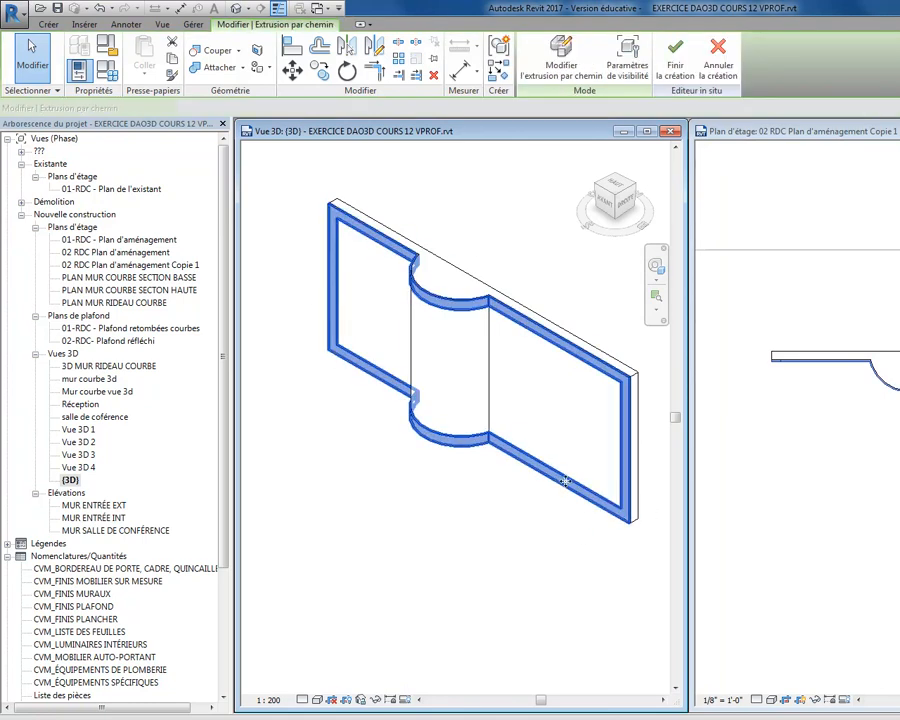
double_click(565, 482)
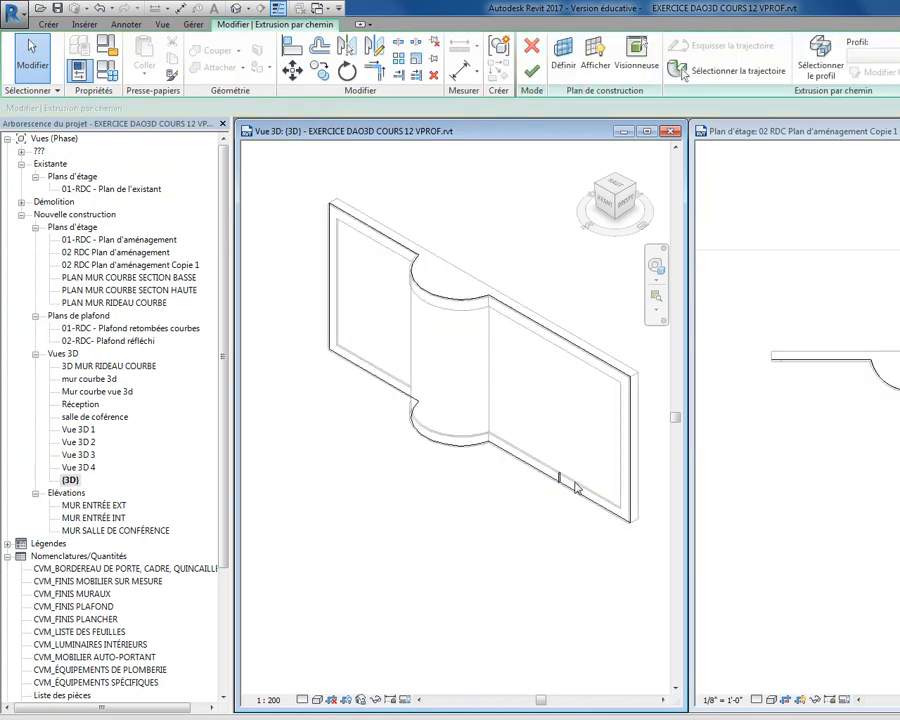
scroll(555, 482, "up", 5)
scroll(557, 484, "up", 3)
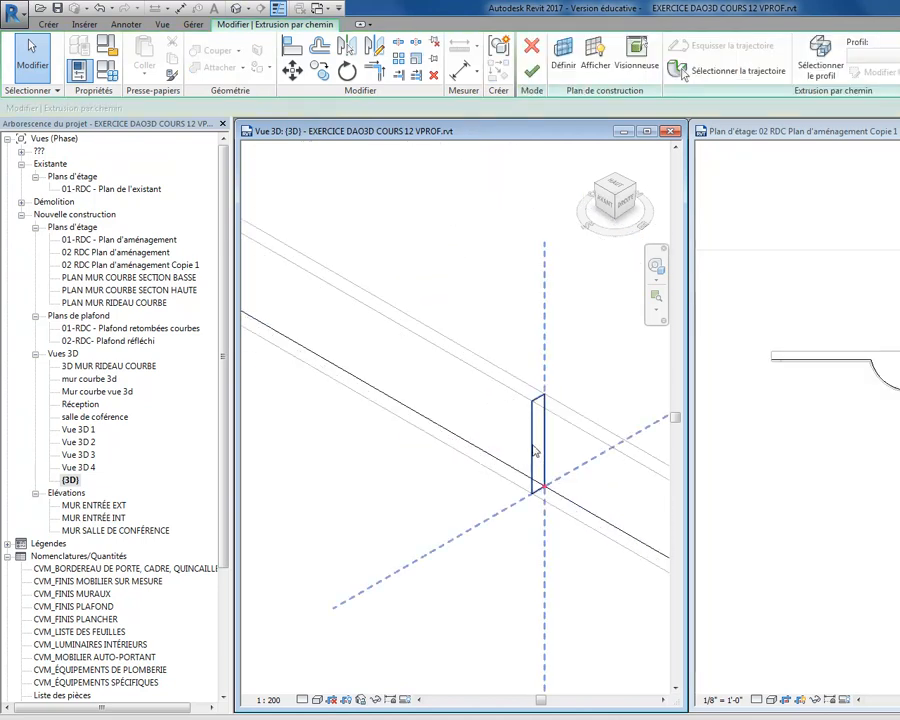
double_click(535, 450)
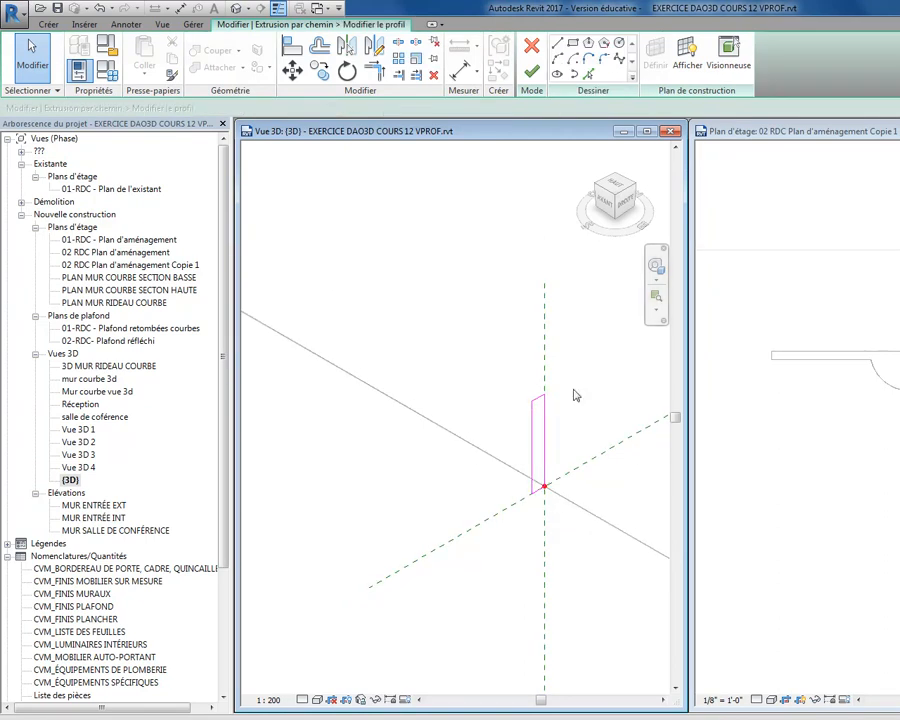
- Draw a start-end-radius arc across the profile's top, from its upper corner on the reference plane to the opposite vertical edge
left_click(558, 60)
scroll(549, 430, "up", 3)
scroll(552, 366, "up", 2)
left_click(543, 336)
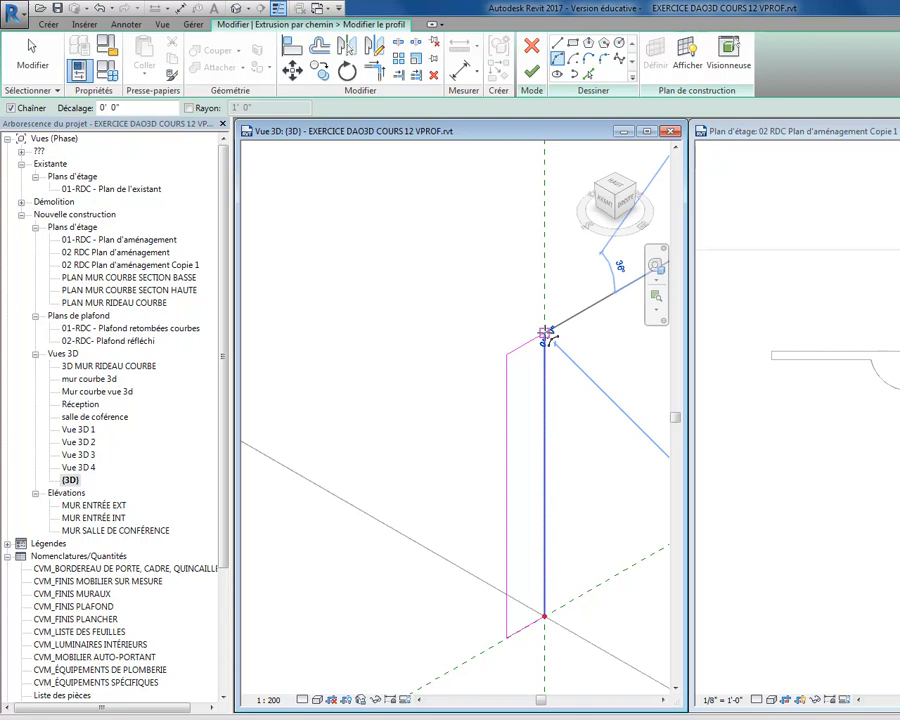
left_click(506, 402)
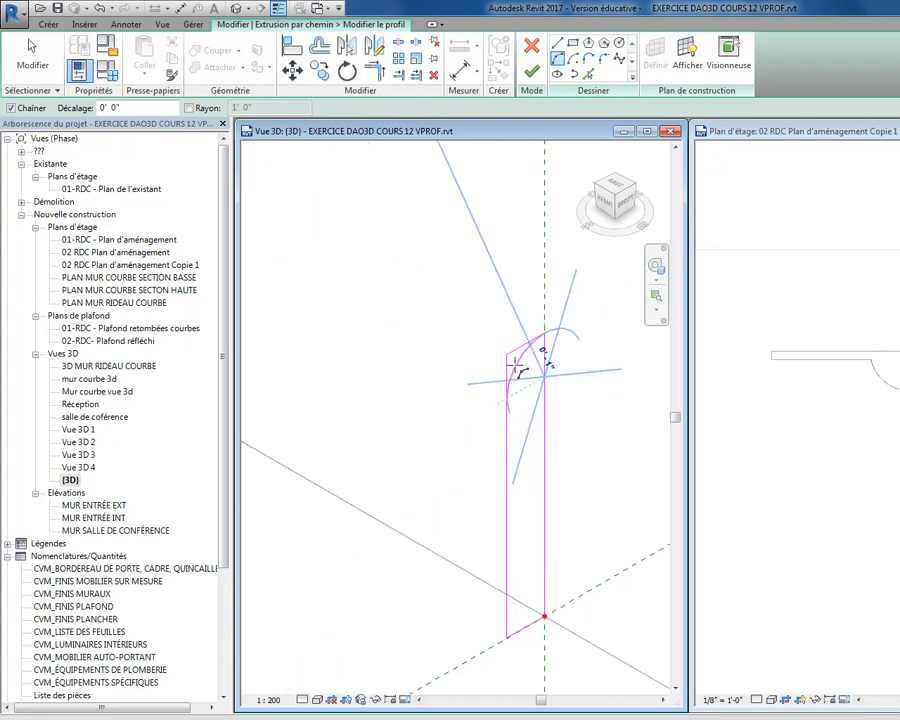
scroll(511, 365, "up", 1)
left_click(517, 370)
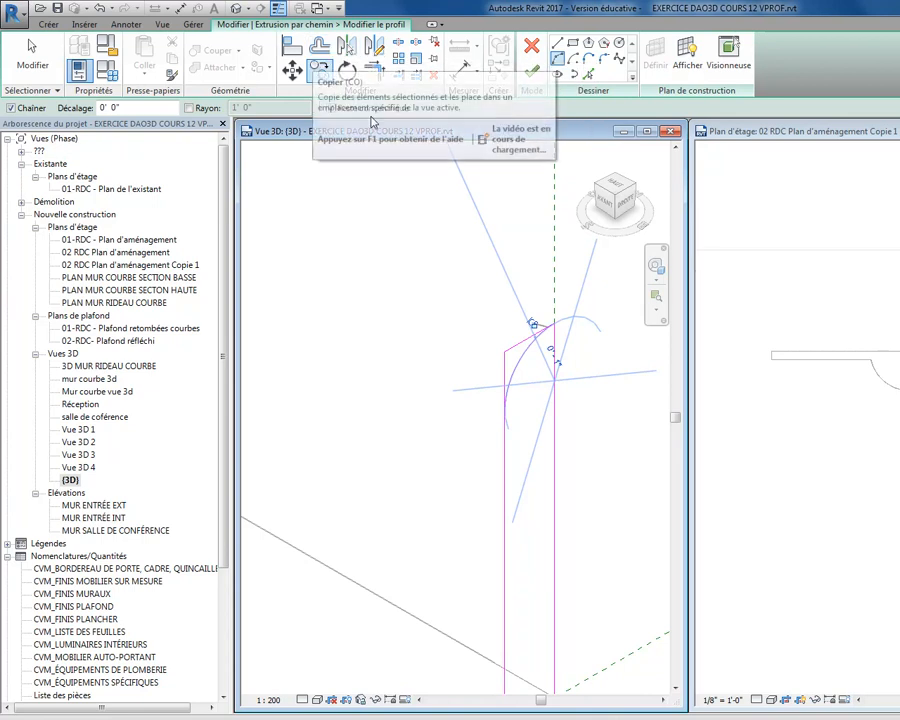
key("Escape")
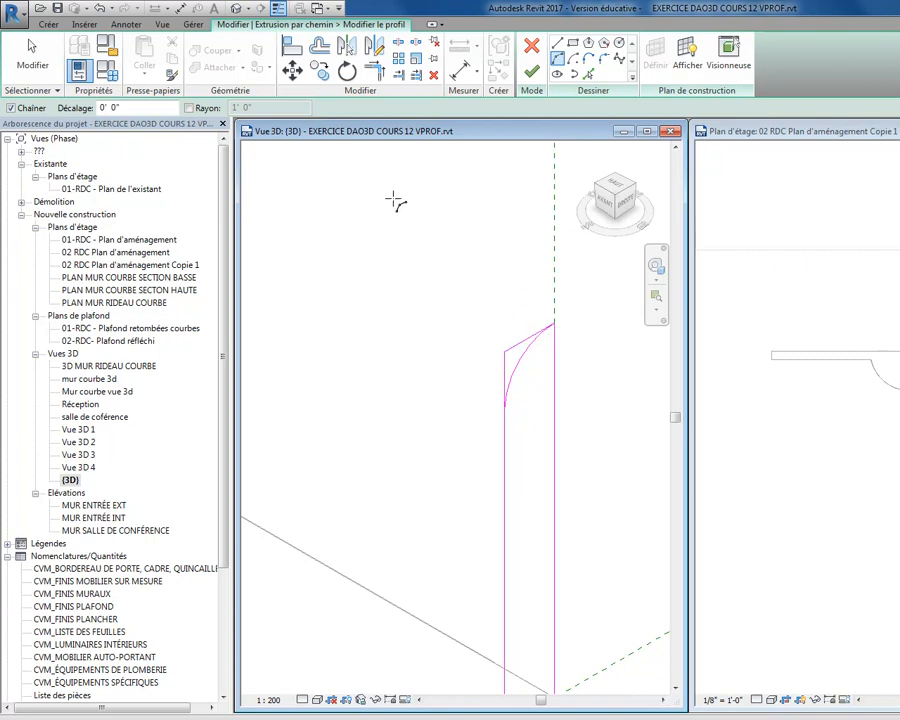
key("Escape")
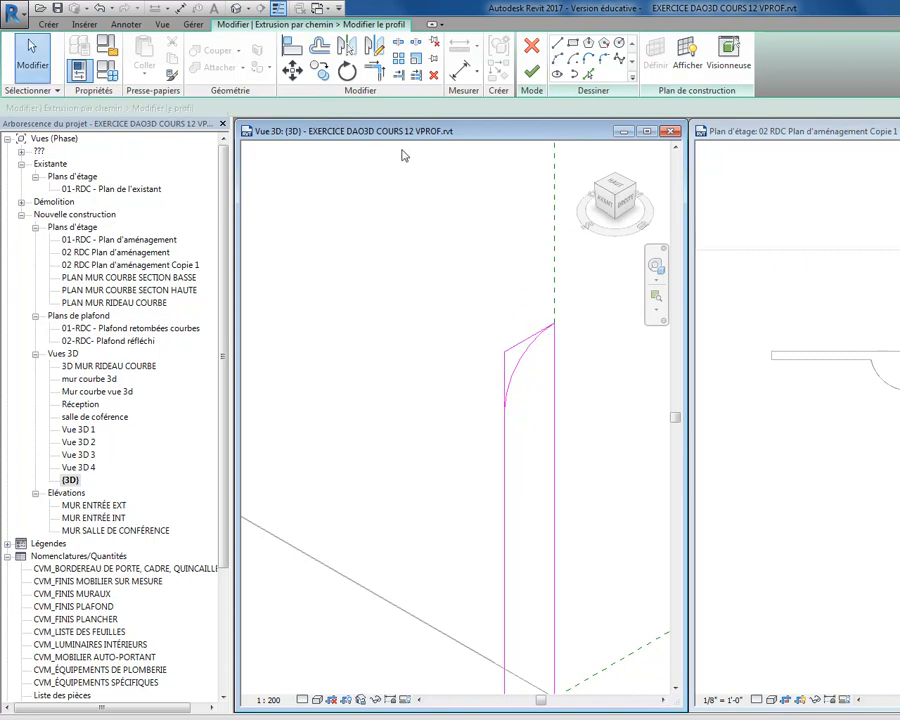
- Trim the profile's outer vertical edge to the arc and delete the leftover straight top line
left_click(374, 74)
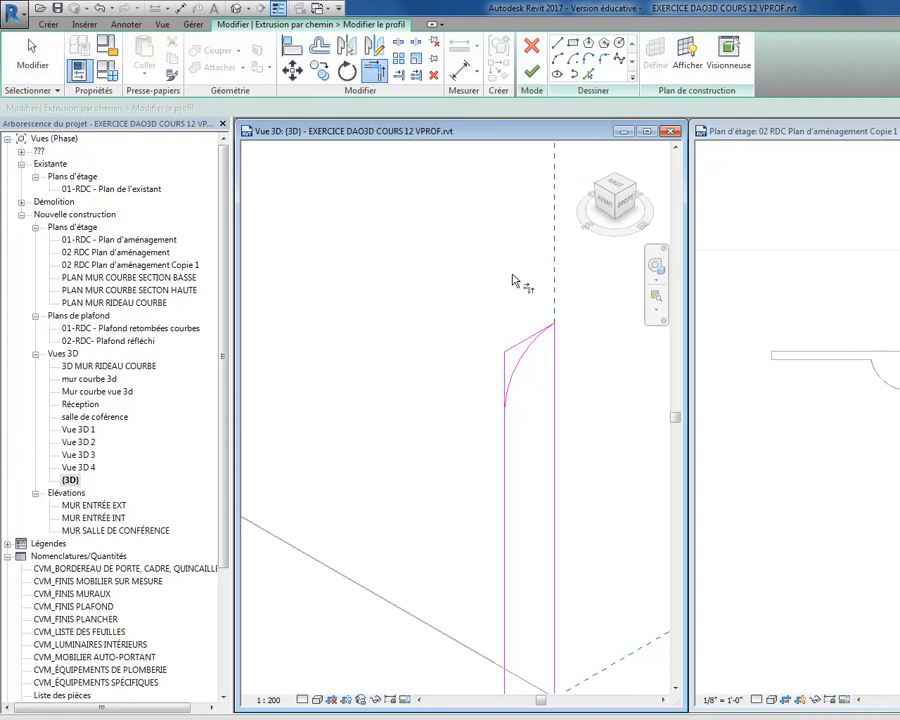
left_click(517, 374)
left_click(505, 453)
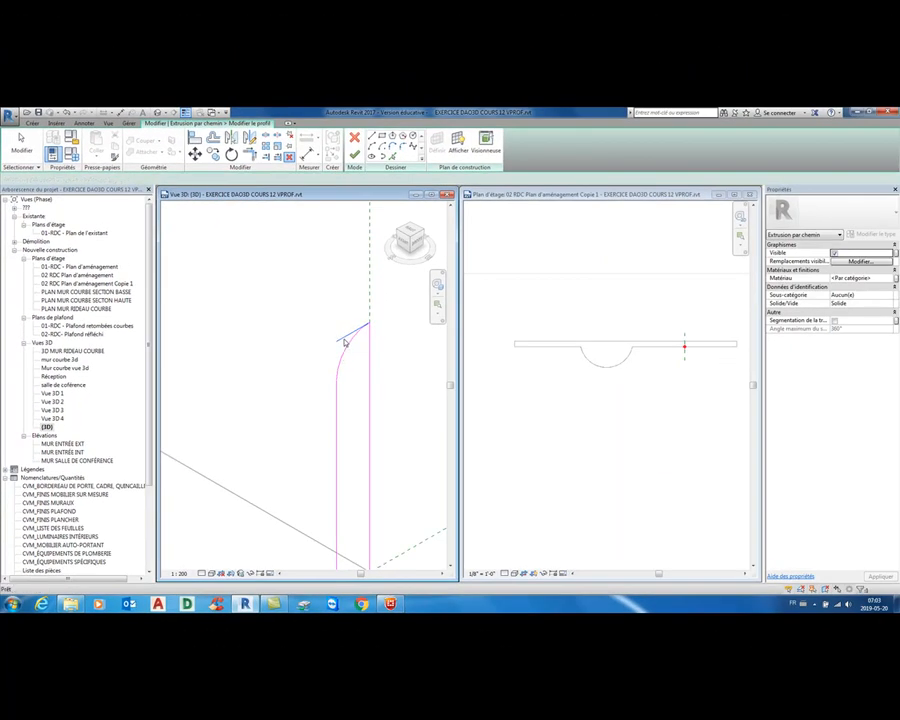
scroll(350, 340, "down", 3)
middle_click_drag(511, 373, 494, 434)
scroll(506, 390, "down", 2)
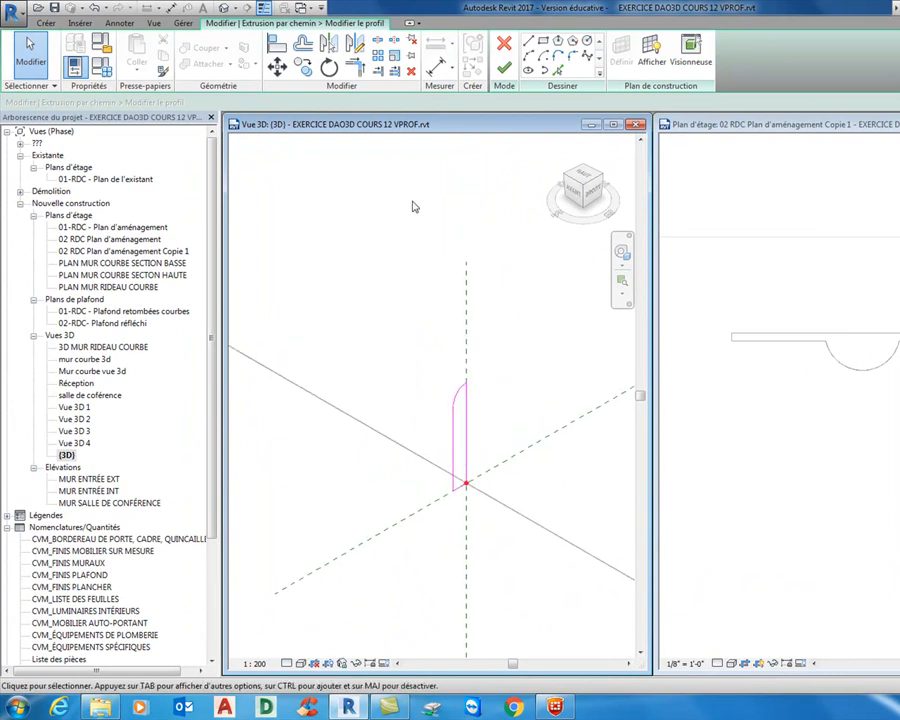
- Finish the rounded profile sketch and the edit of the frame sweep
left_click(504, 67)
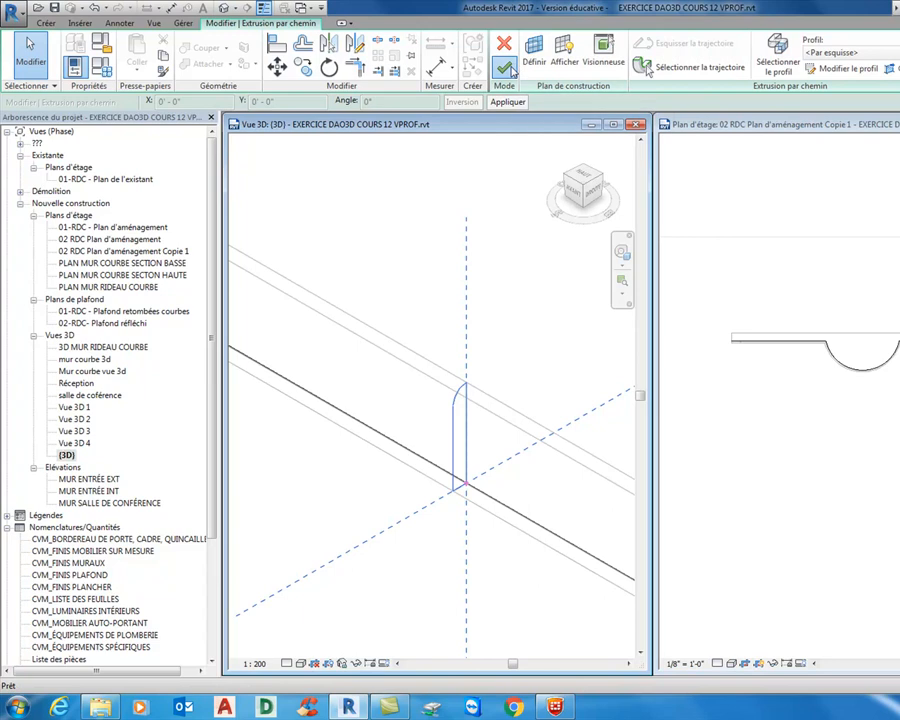
left_click(504, 67)
scroll(496, 307, "down", 5)
middle_click_drag(474, 272, 450, 368)
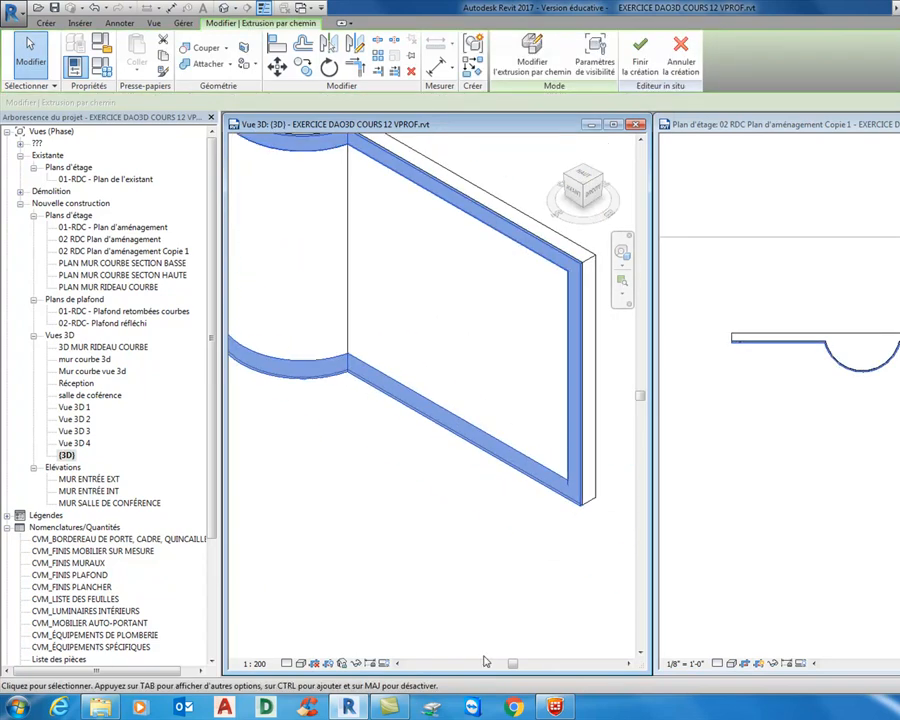
- Set the 3D view's visual style to Réaliste and deselect the frame sweep
left_click(300, 664)
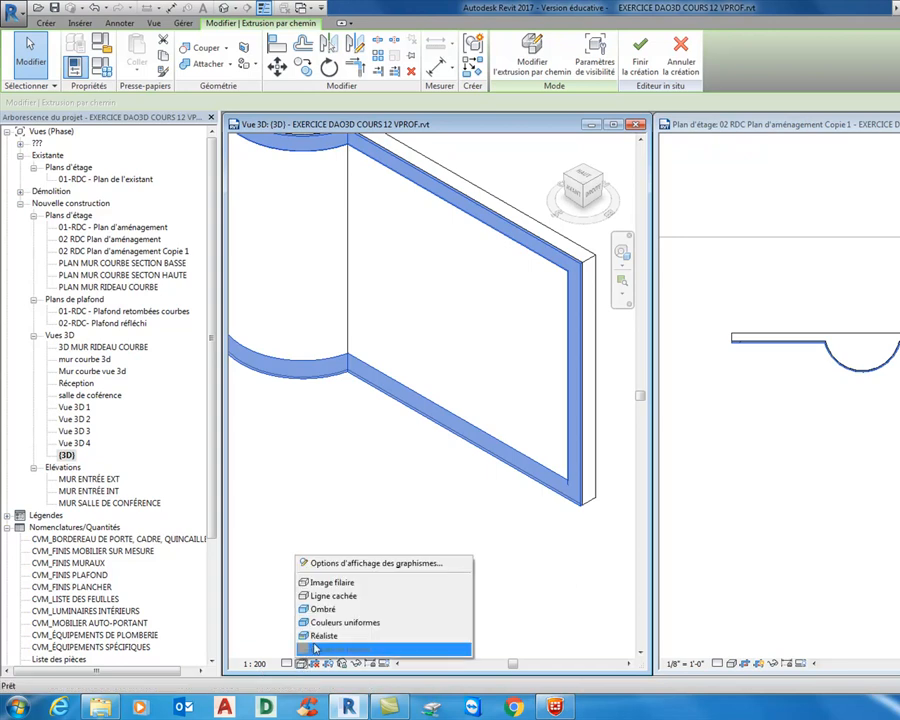
left_click(450, 634)
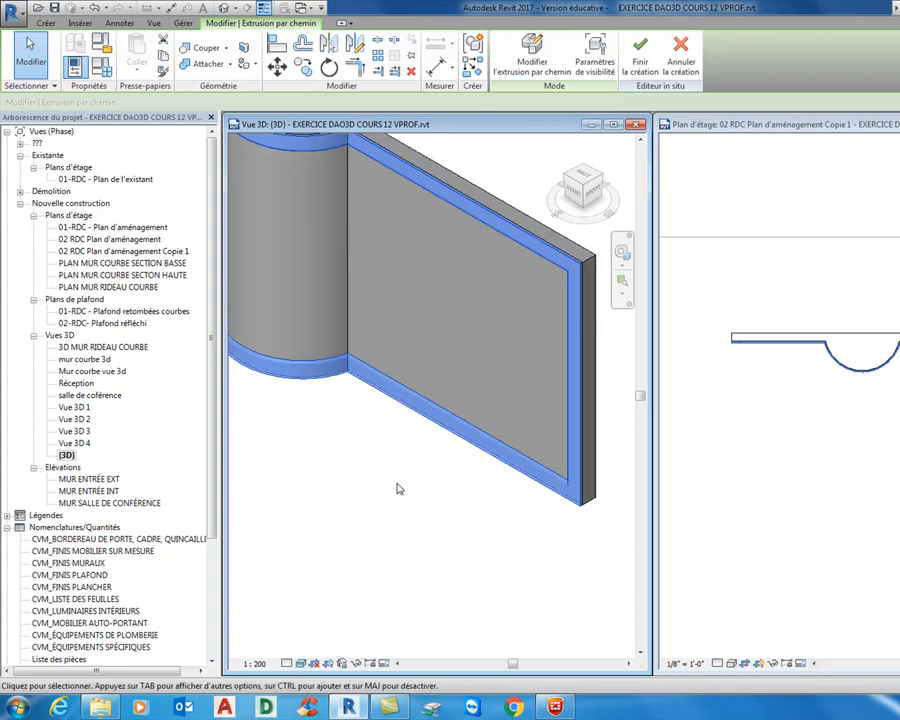
left_click(398, 496)
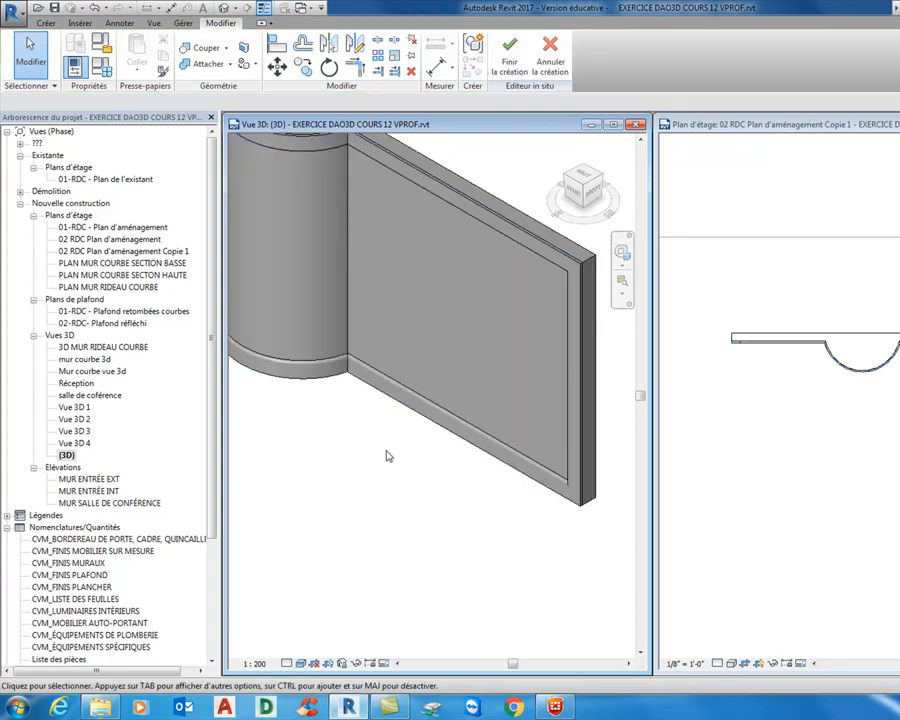
- Examine the rounded frame along the flat sections and the cylindrical bulge of the wall in the 3D view
scroll(354, 438, "down", 3)
middle_click_drag(354, 438, 501, 492)
scroll(280, 364, "up", 3)
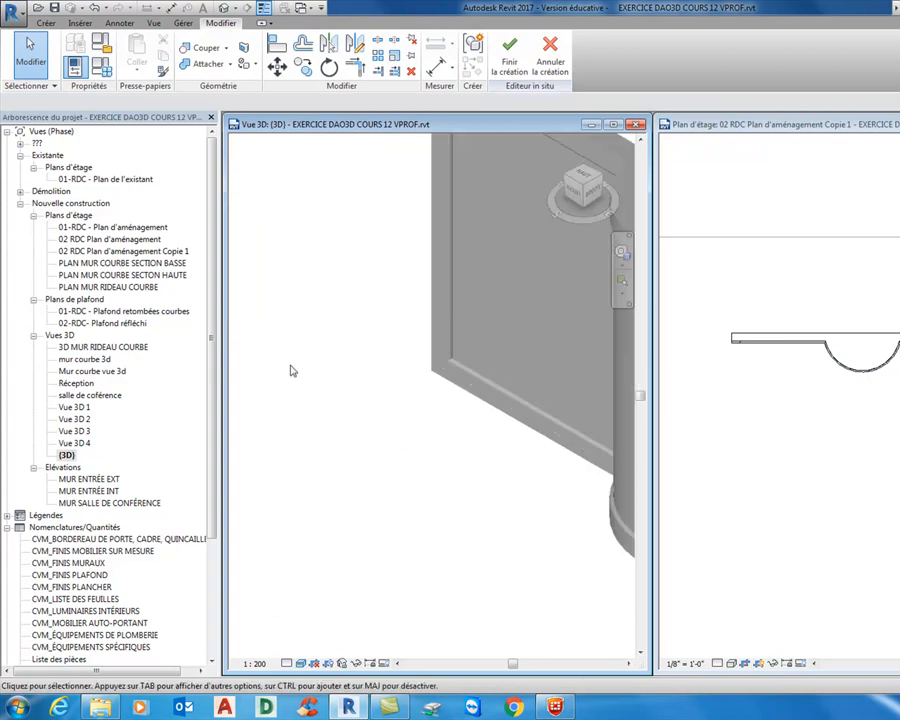
scroll(450, 436, "down", 2)
scroll(482, 449, "down", 2)
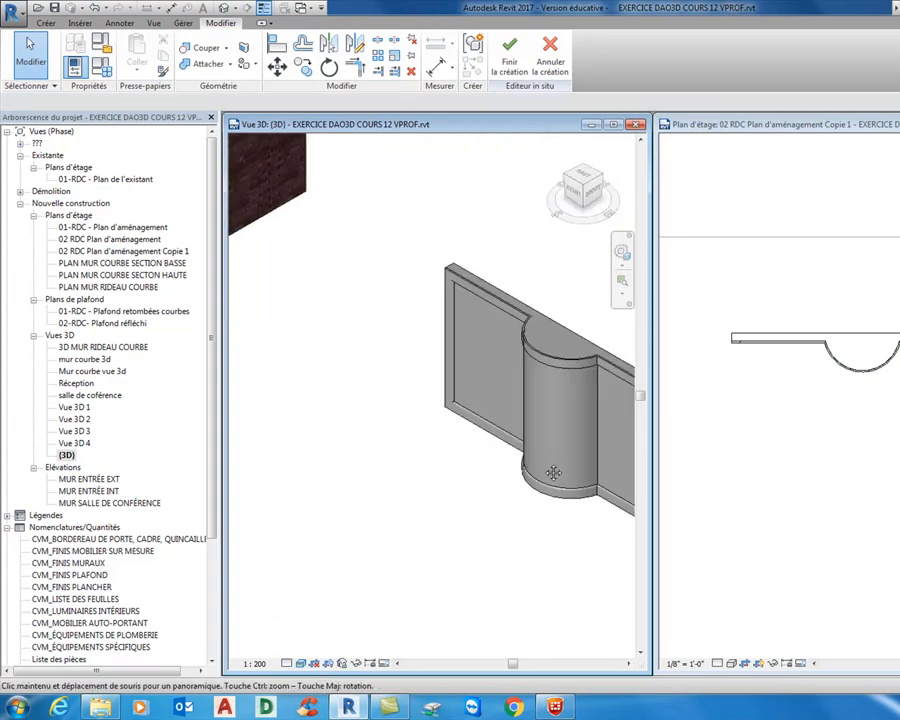
middle_click_drag(554, 470, 419, 428)
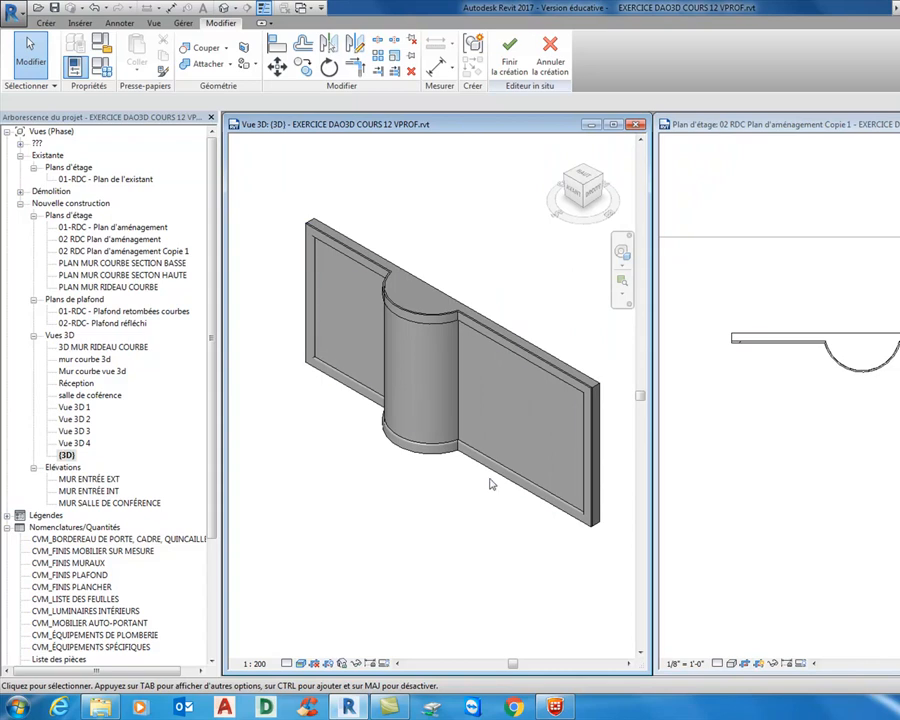
scroll(490, 478, "down", 5)
middle_click_drag(487, 488, 492, 434)
- Review the CAD import positioning options for Meuble sur mesure réception.dwg, dismissing the save reminder and closing the import without loading the file
left_click(774, 484)
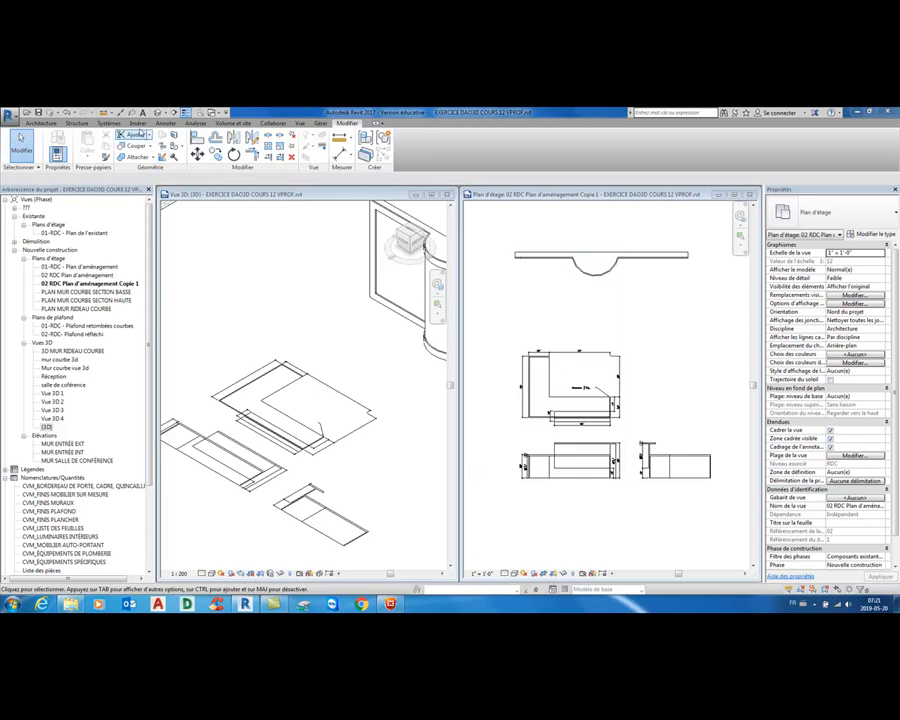
left_click(137, 123)
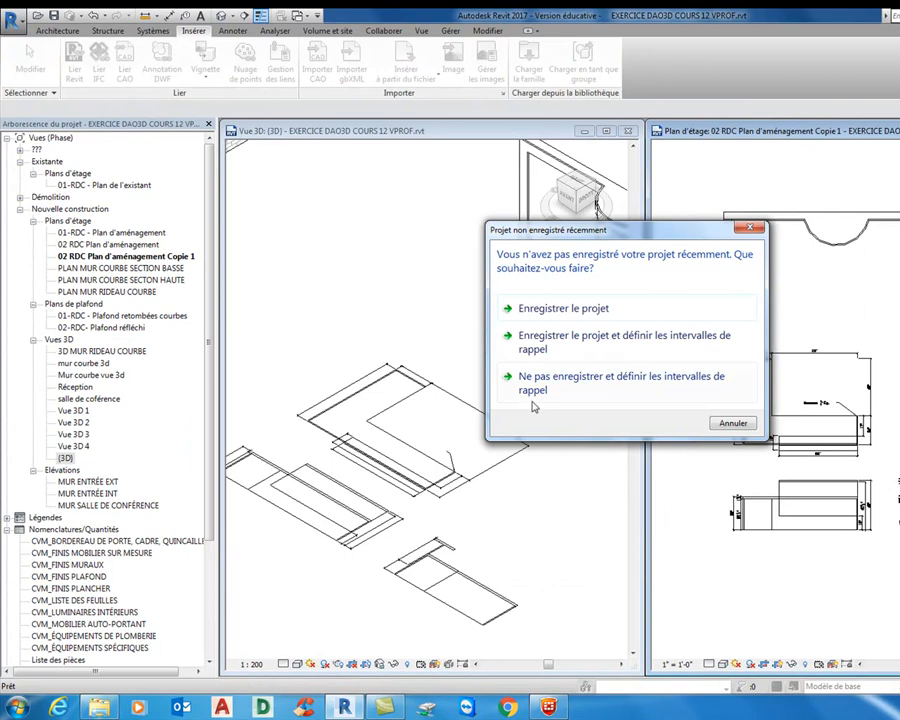
left_click(733, 423)
scroll(405, 260, "down", 2)
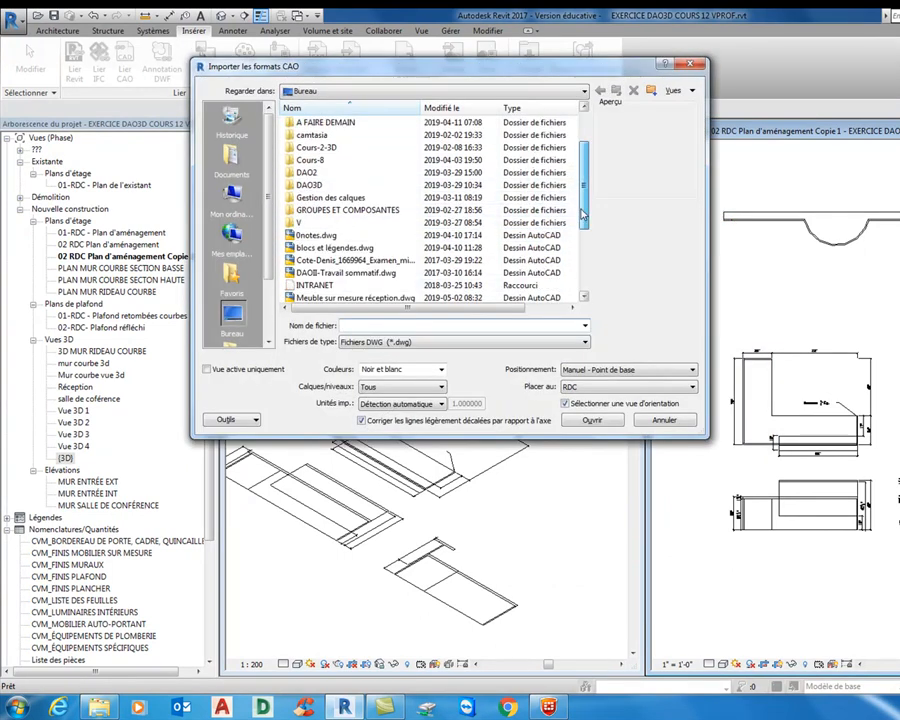
left_click(400, 286)
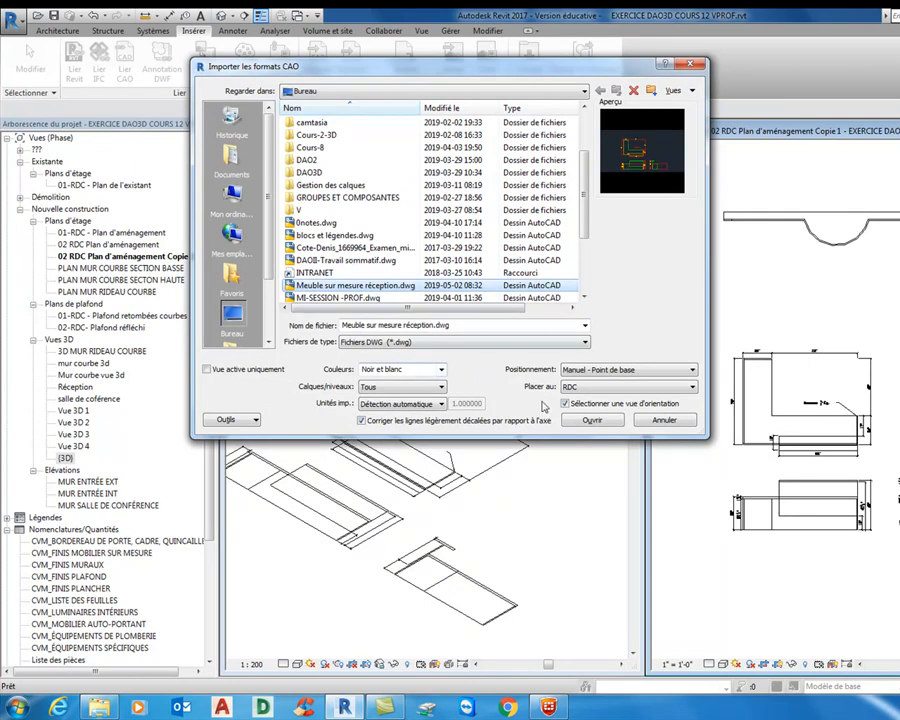
left_click(645, 372)
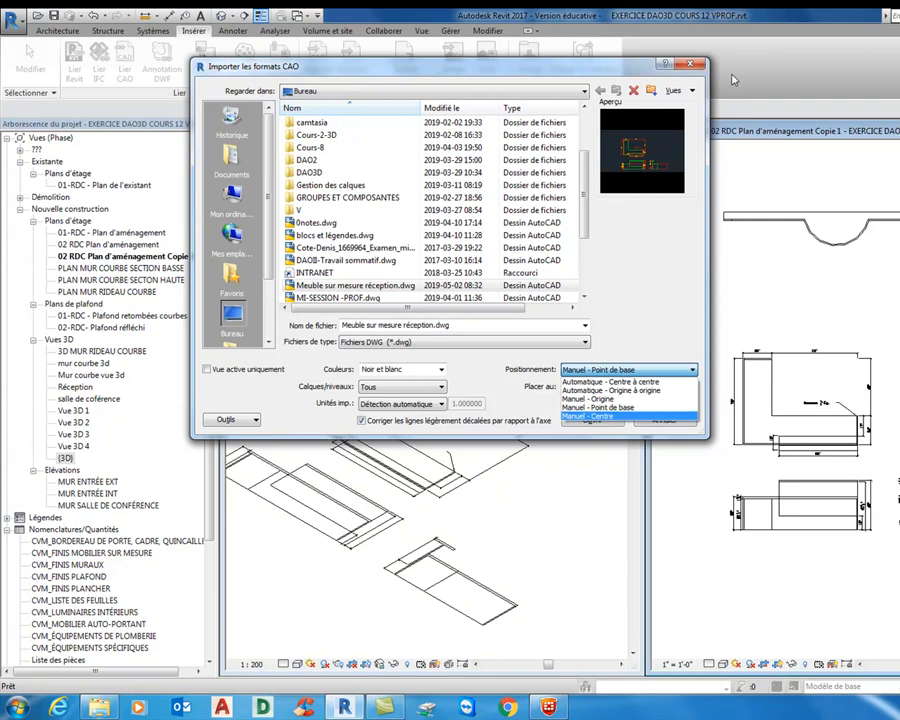
left_click(690, 62)
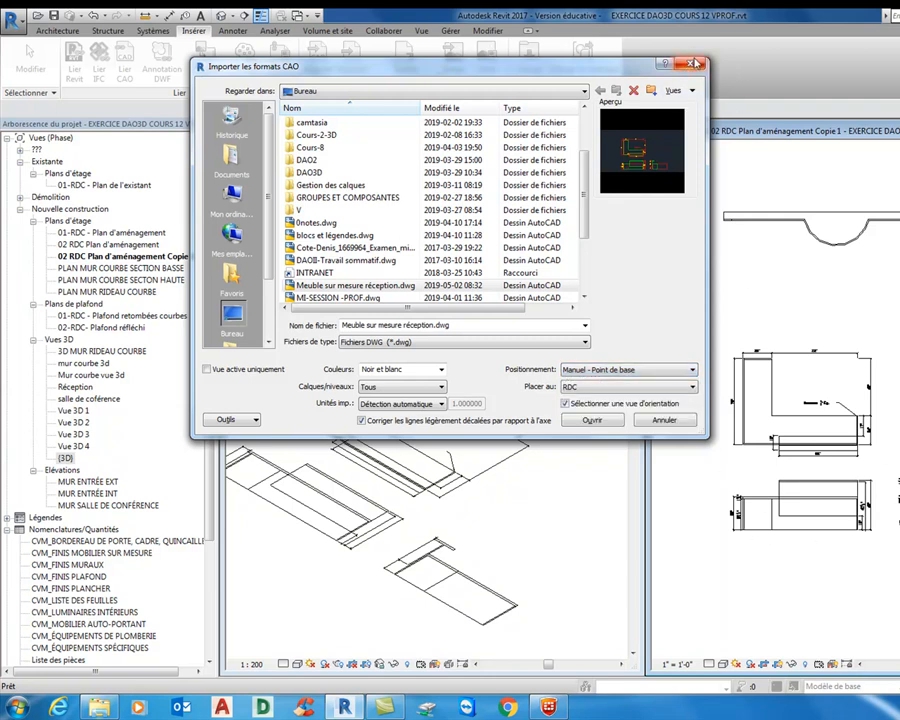
left_click(694, 63)
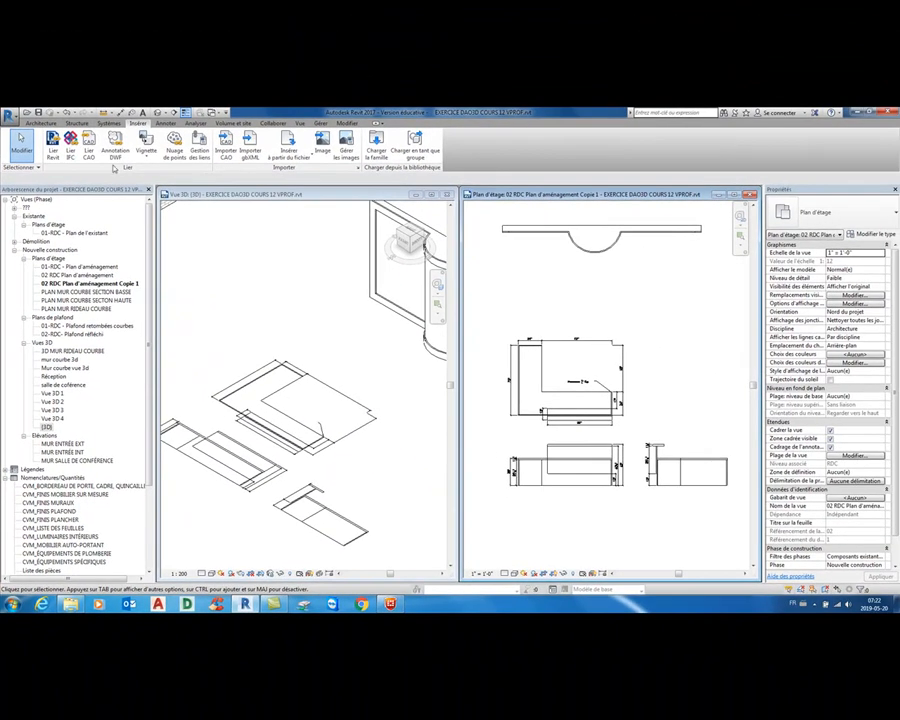
- Create an in-place model component in the Mobilier category and name it "Meuble de réception 4"
left_click(41, 123)
left_click(123, 148)
left_click(118, 188)
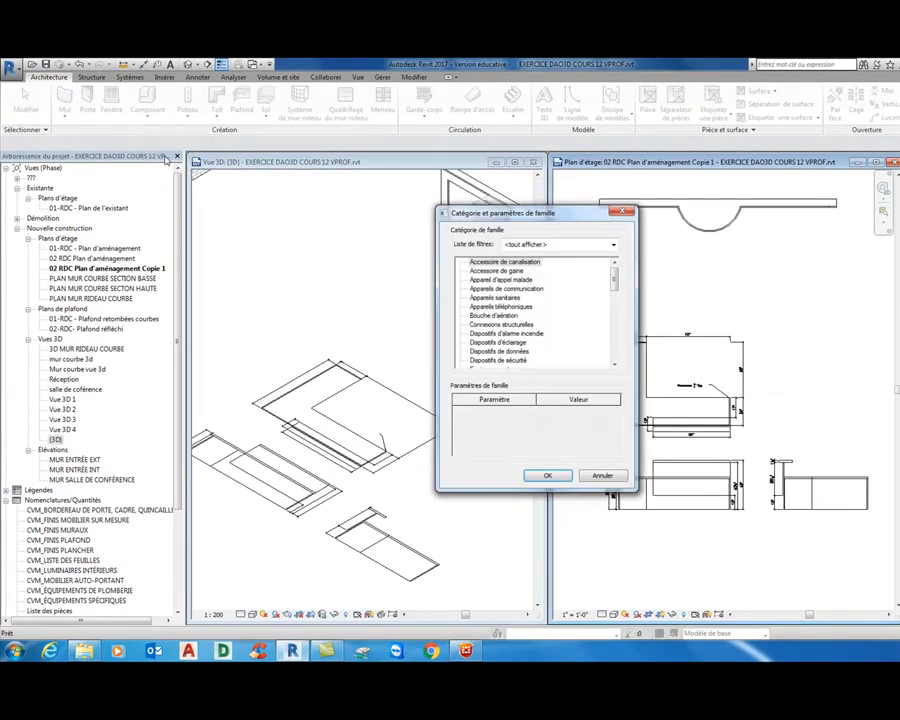
scroll(570, 315, "down", 7)
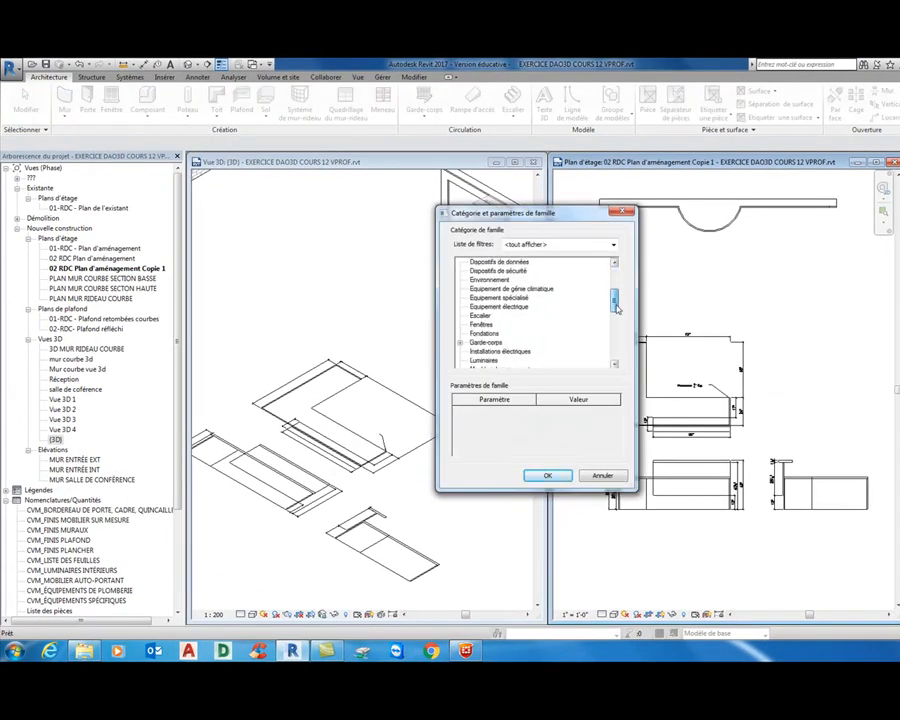
left_click(484, 307)
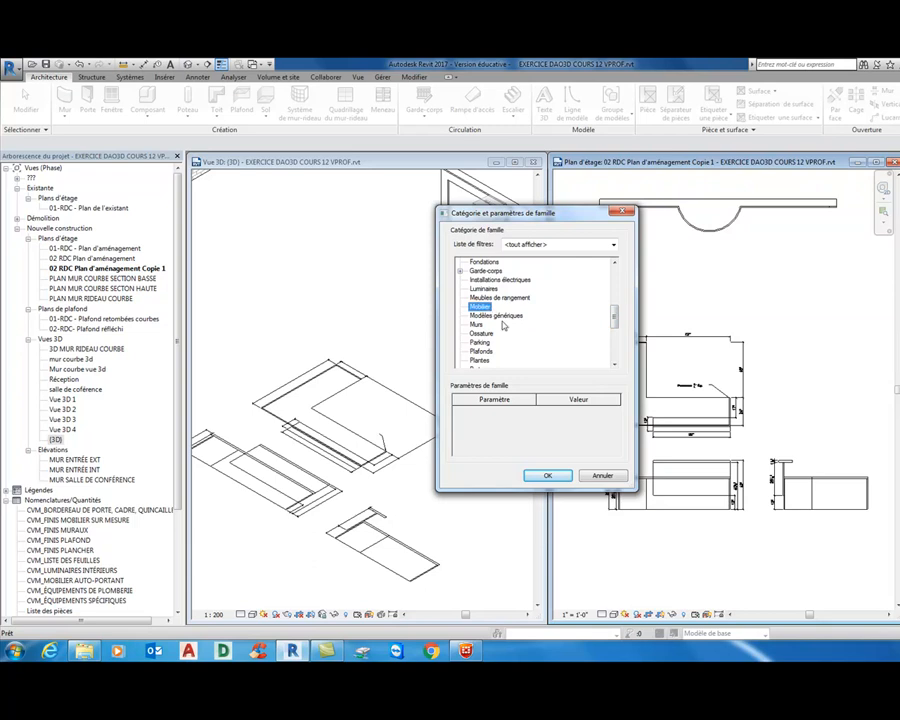
left_click(547, 475)
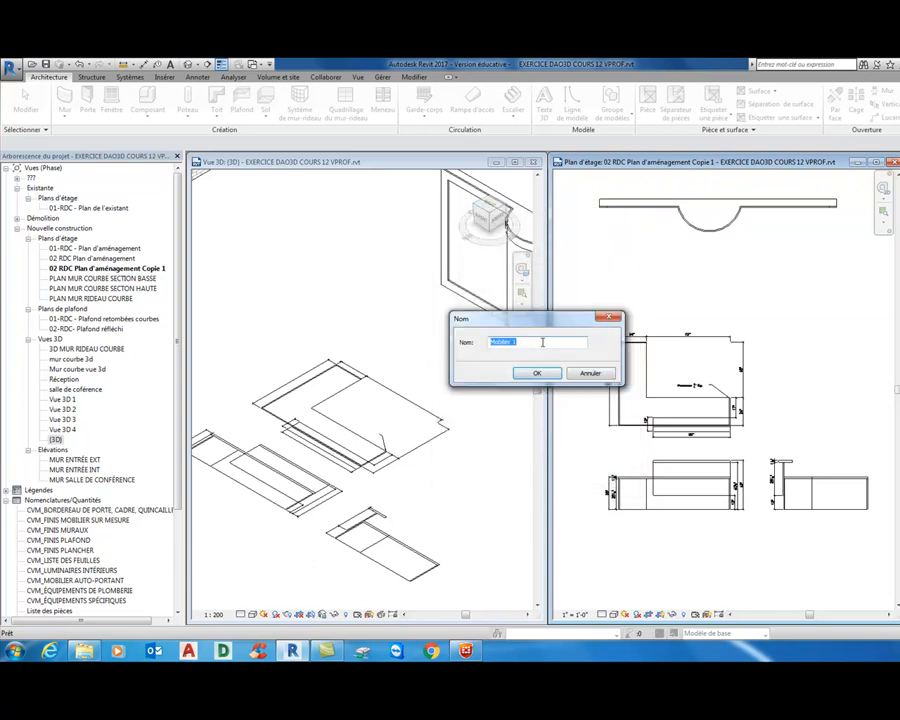
type("Meuble de réception 4")
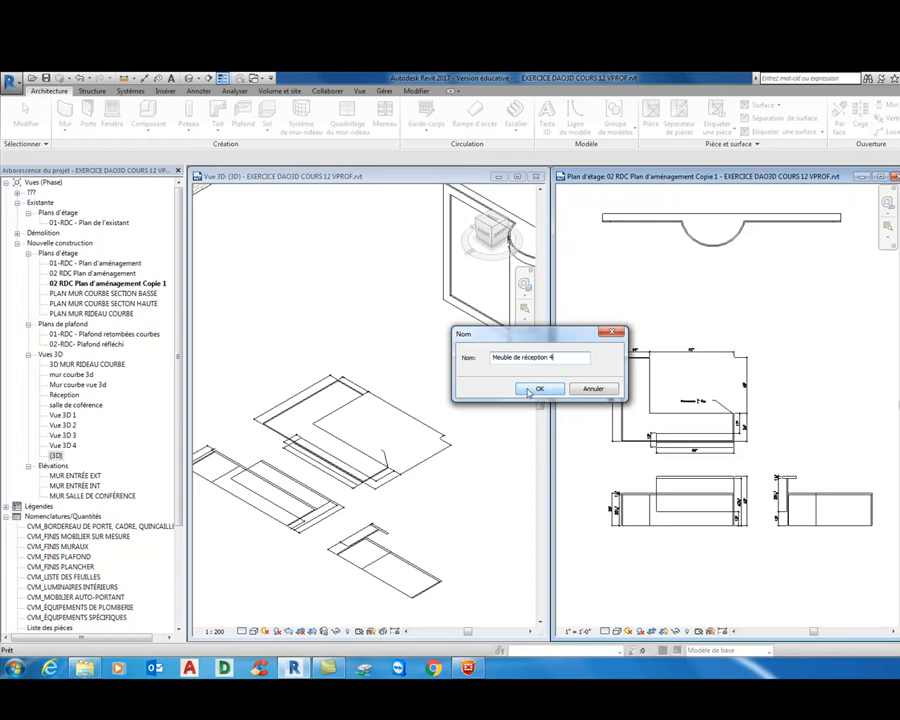
left_click(529, 390)
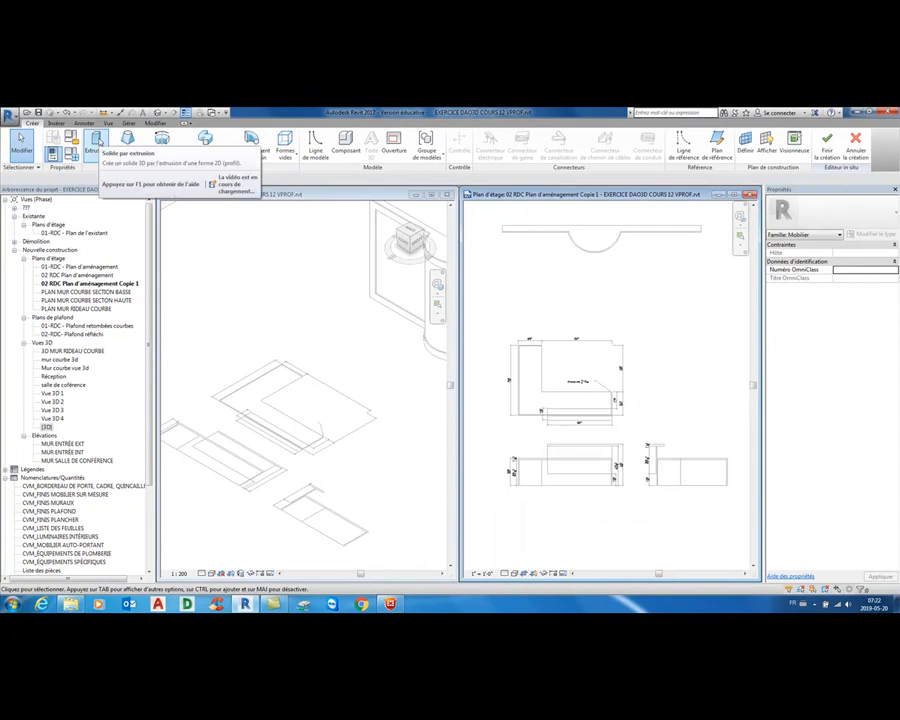
- Start an extrusion and sketch a thin rectangle over the panel at the upper end of the desk's 24" wide section in plan
left_click(97, 141)
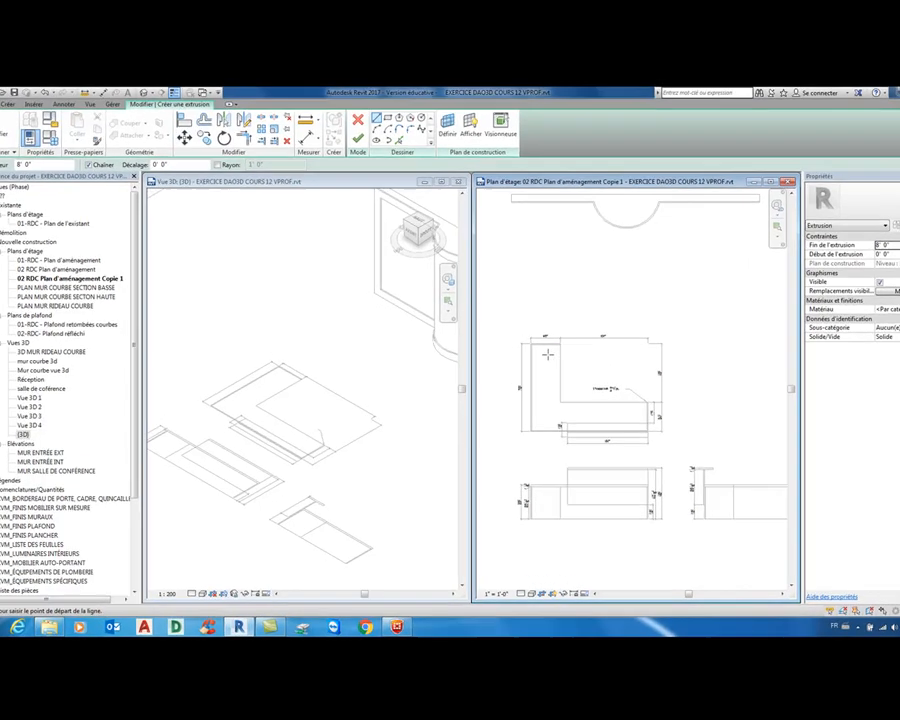
scroll(529, 353, "up", 3)
middle_click_drag(522, 347, 628, 376)
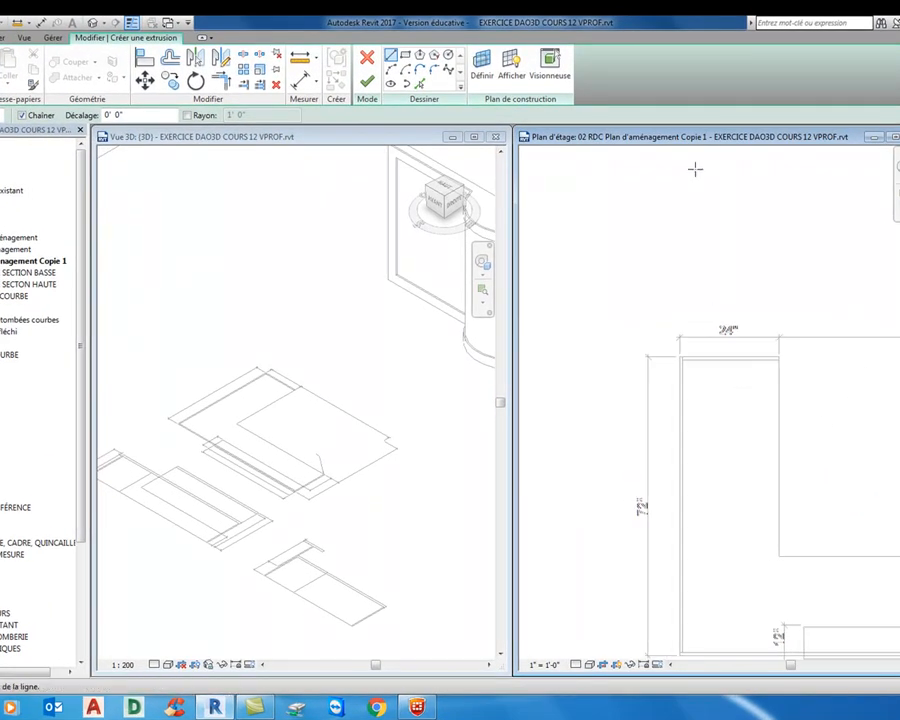
scroll(792, 390, "down", 2)
middle_click_drag(792, 390, 707, 328)
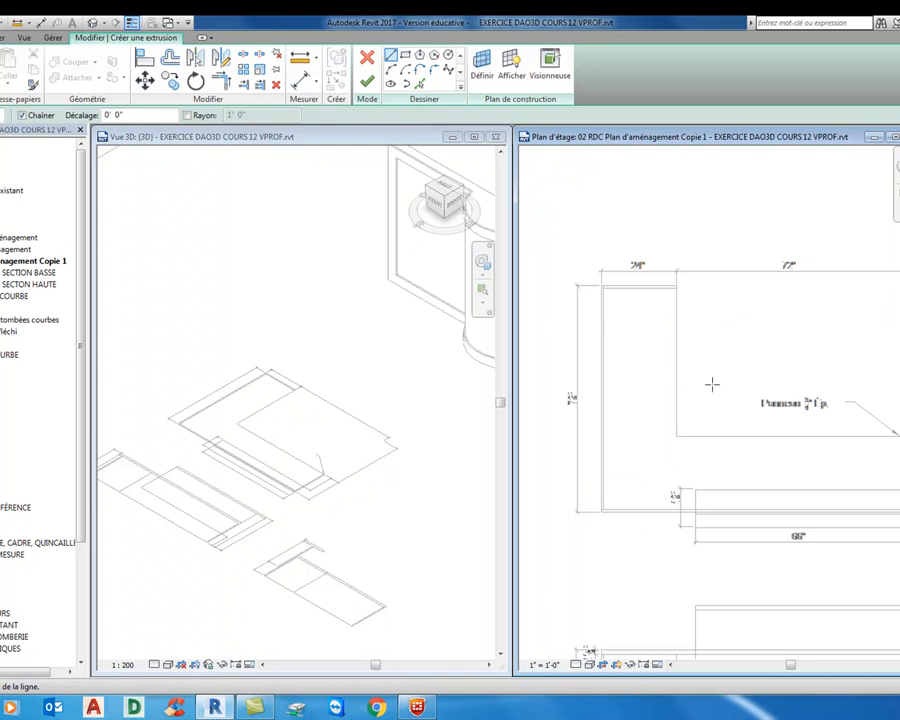
scroll(593, 275, "up", 5)
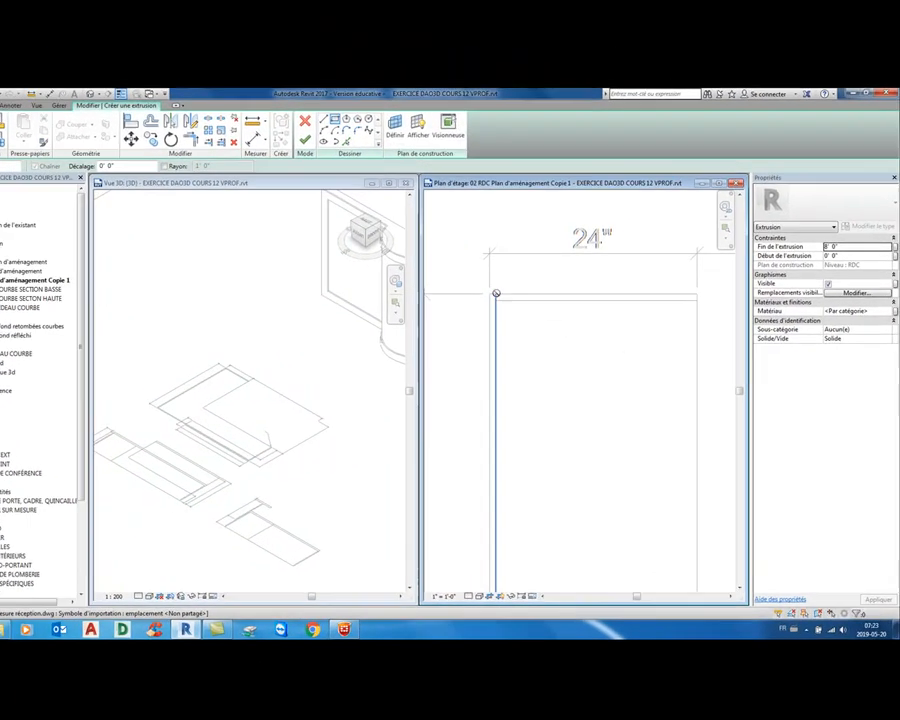
left_click(533, 297)
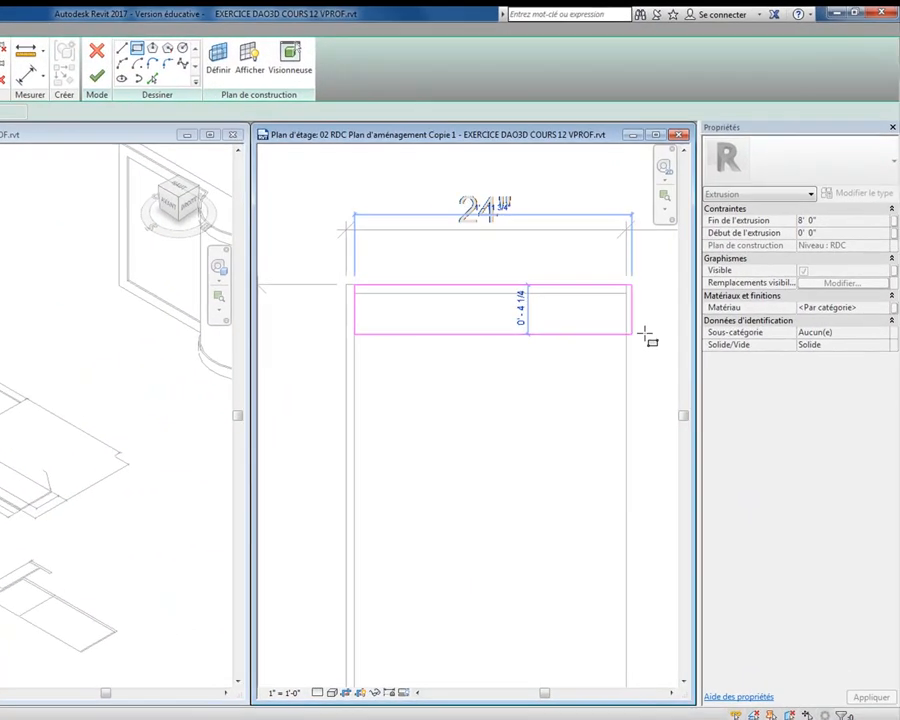
left_click(623, 293)
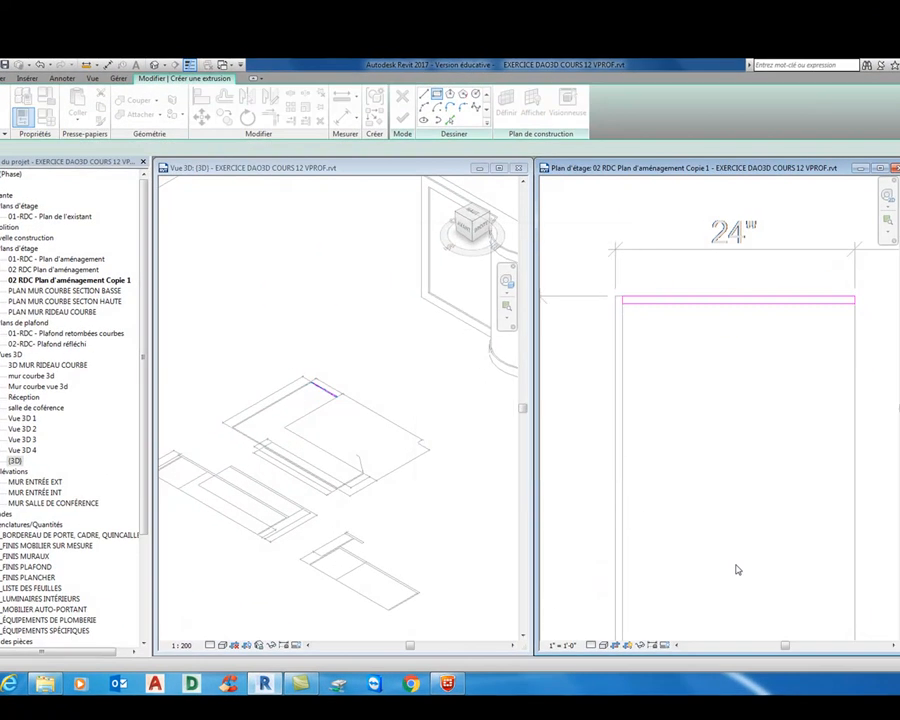
- Set the project's length unit format to fractions of inches (Fractions de pouces)
key("u")
key("n")
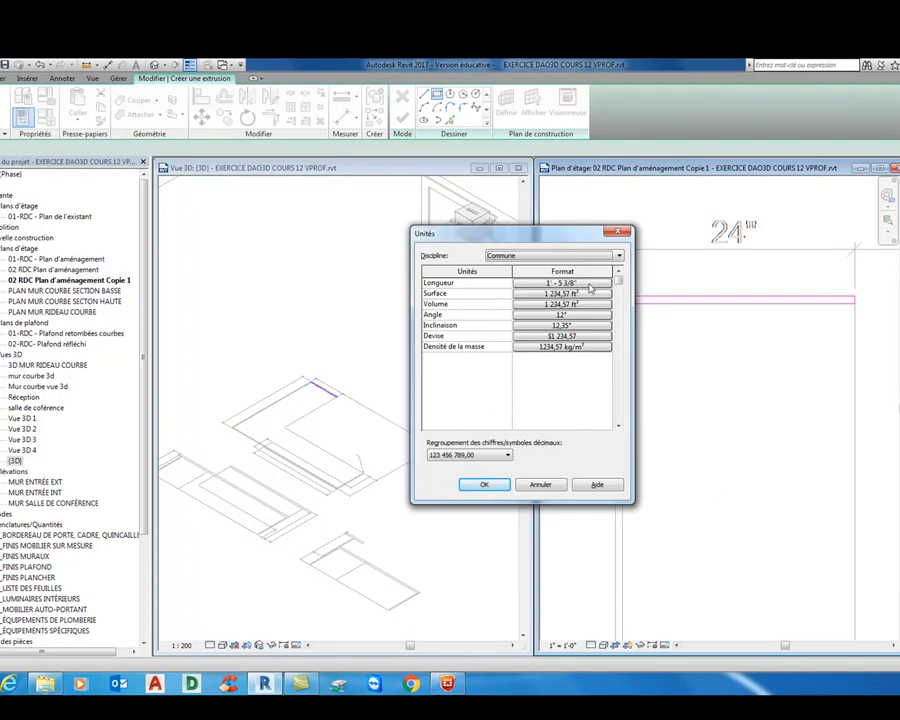
left_click(603, 286)
left_click(583, 305)
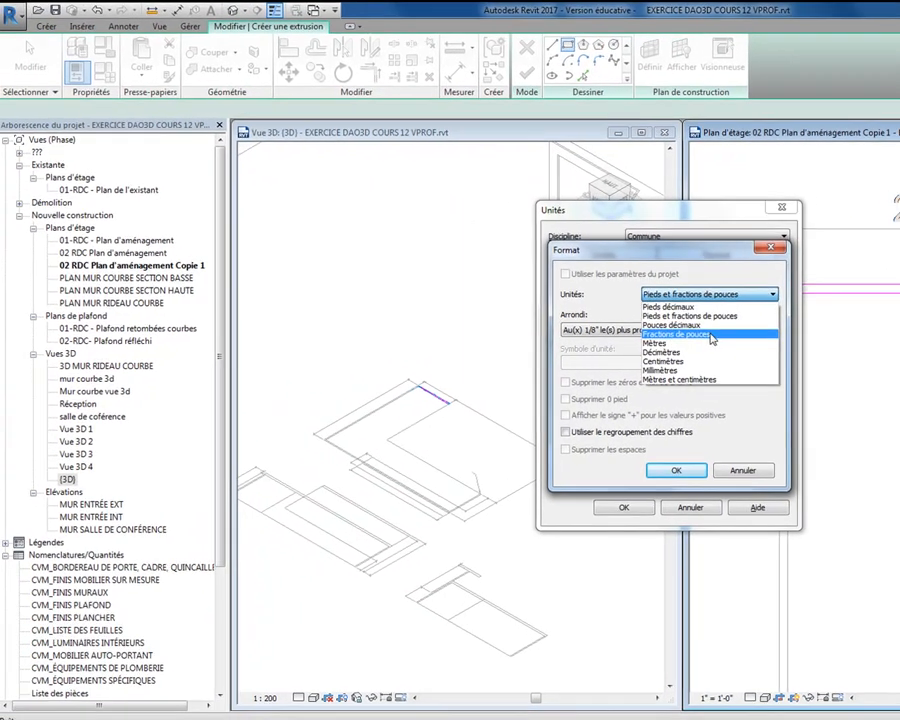
left_click(712, 335)
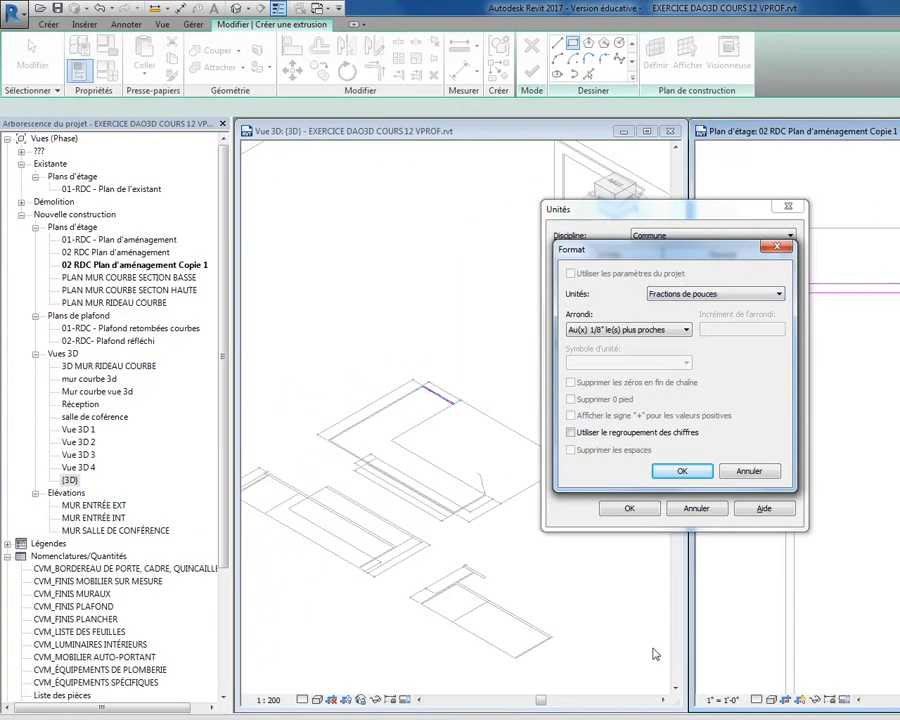
left_click(676, 470)
left_click(627, 507)
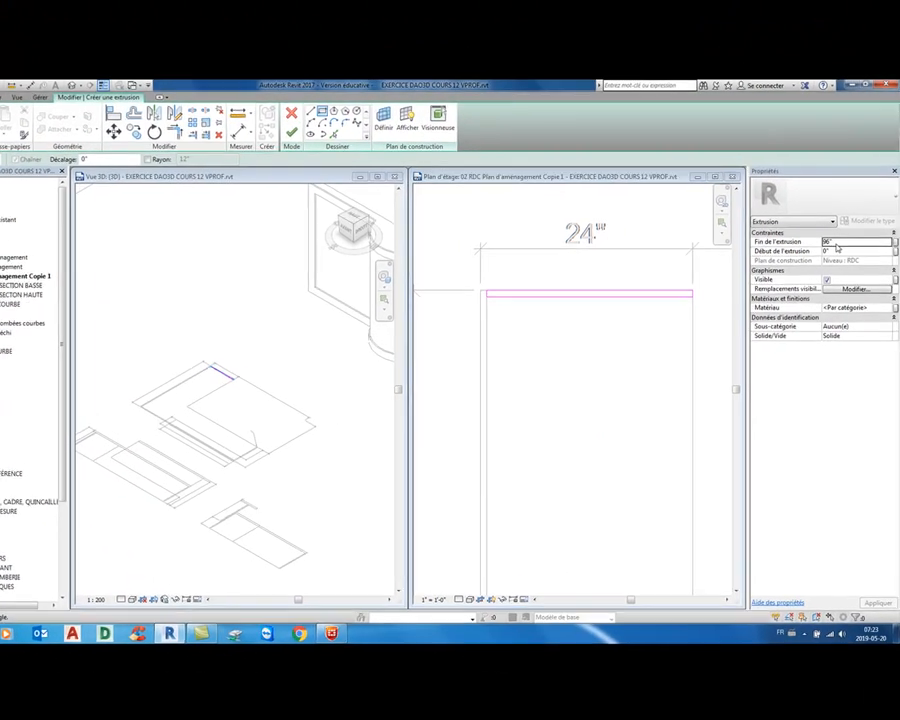
- Set the extrusion end to 26.5" and finish the thin panel at the upper end of the 24" wide section
double_click(843, 254)
type("2")
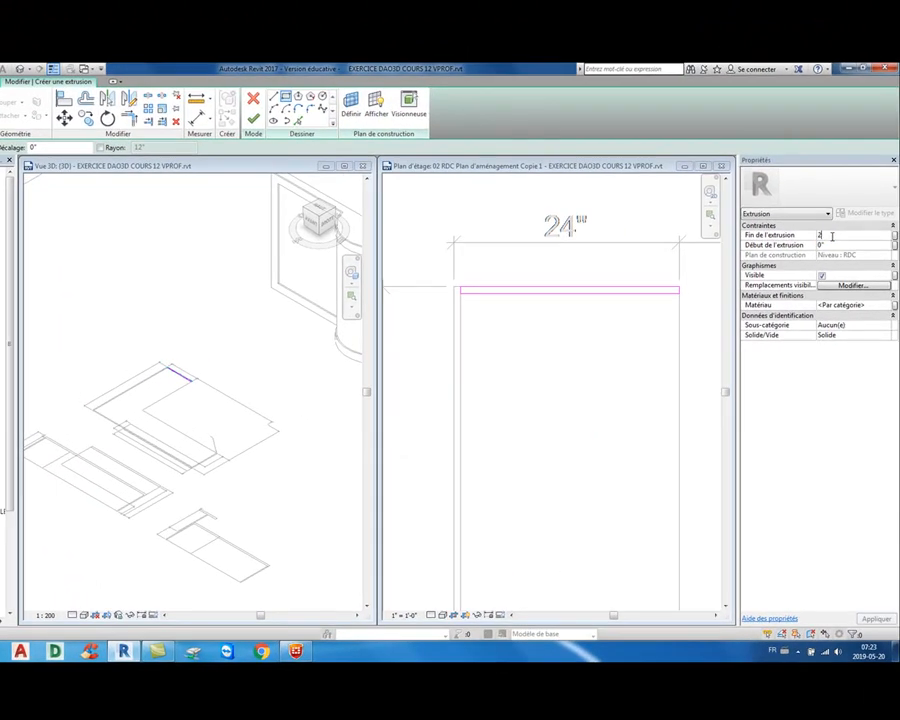
type("6.5")
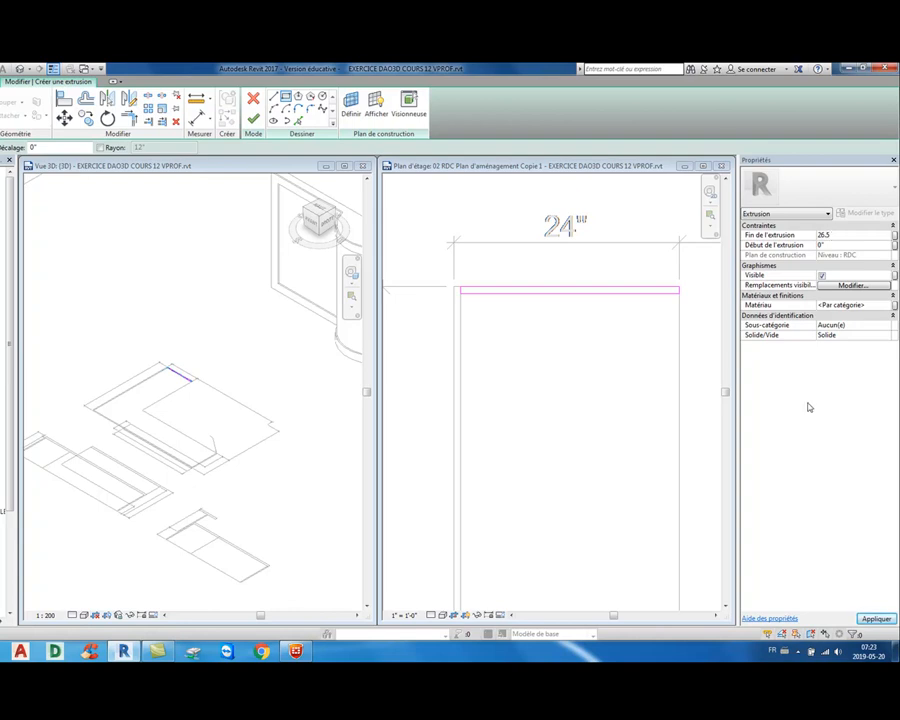
key("Return")
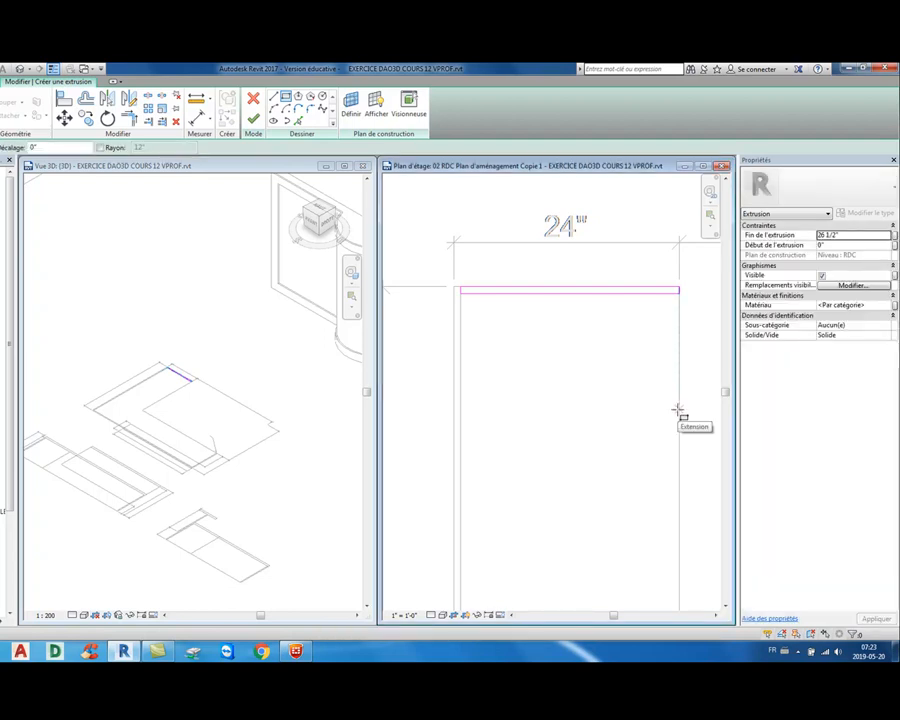
key("u")
key("n")
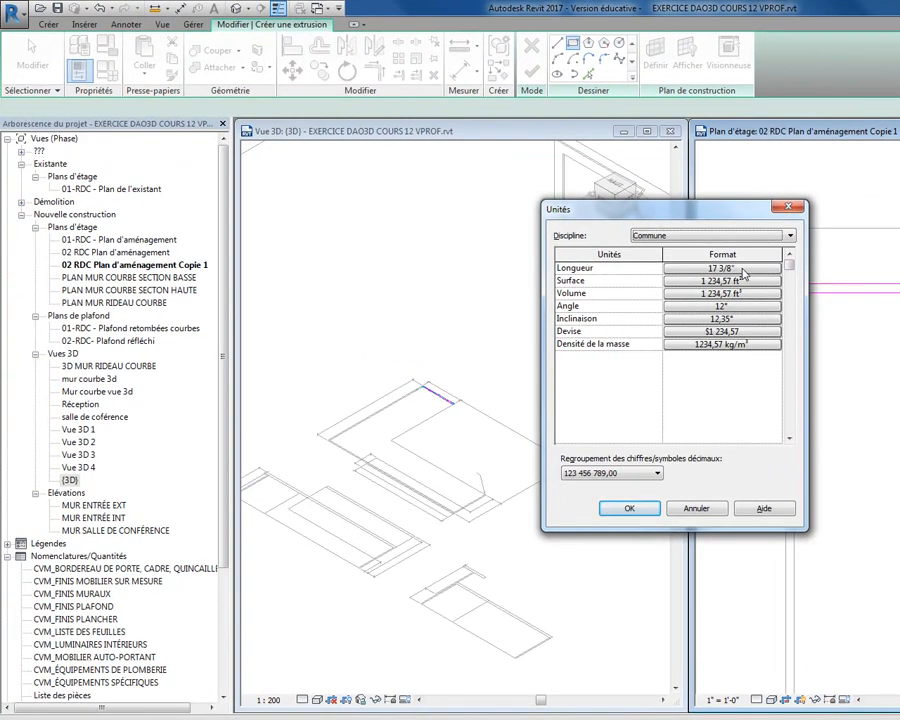
left_click(629, 508)
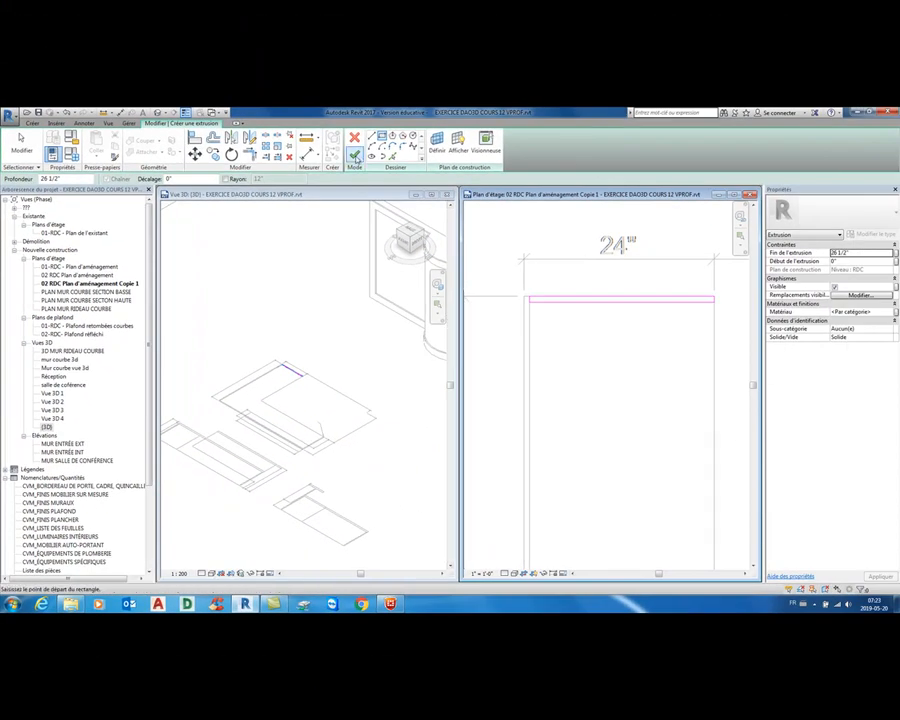
left_click(354, 155)
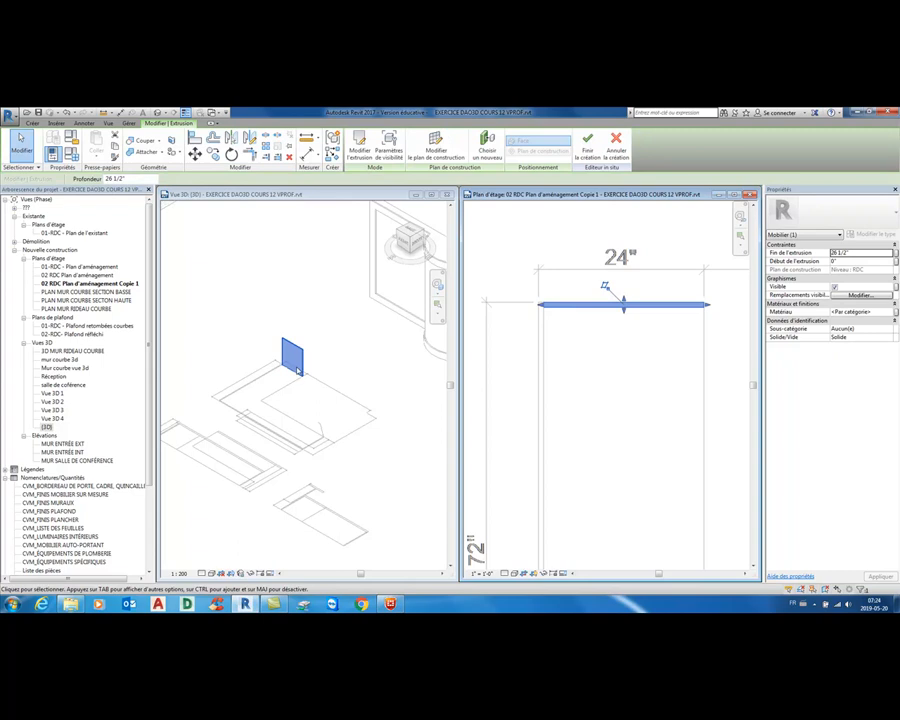
- Extrude a second panel 26 1/2" high from a rectangle traced over the drawing's outer panel lines along the desk's 72" side
scroll(582, 372, "down", 1)
middle_click_drag(582, 372, 593, 301)
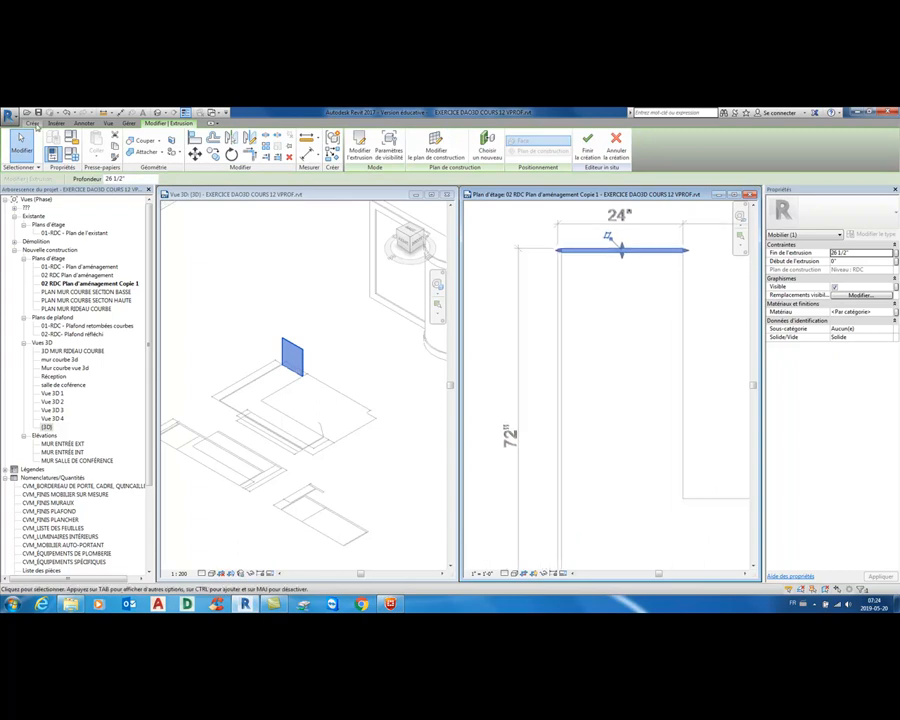
left_click(34, 124)
left_click(96, 141)
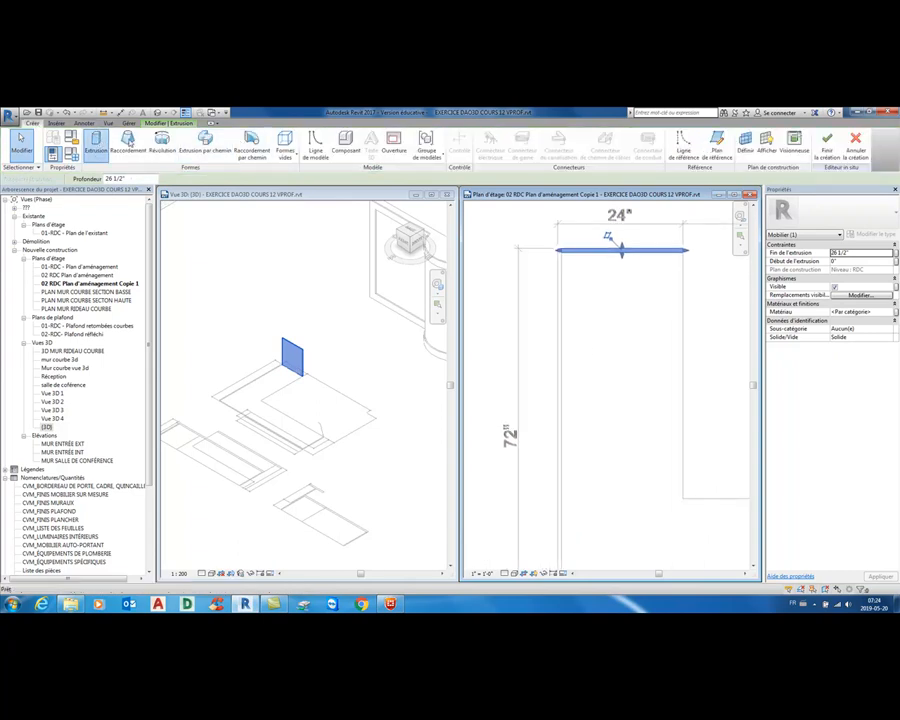
scroll(542, 271, "up", 2)
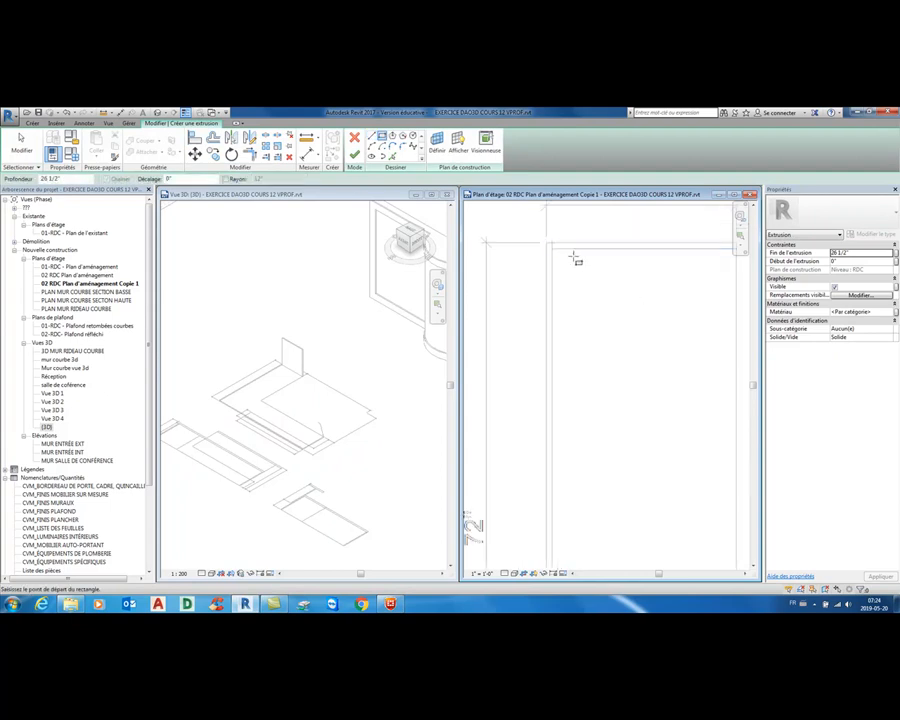
left_click(546, 243)
scroll(560, 405, "down", 3)
scroll(603, 535, "up", 1)
middle_click_drag(593, 460, 597, 269)
scroll(538, 474, "up", 2)
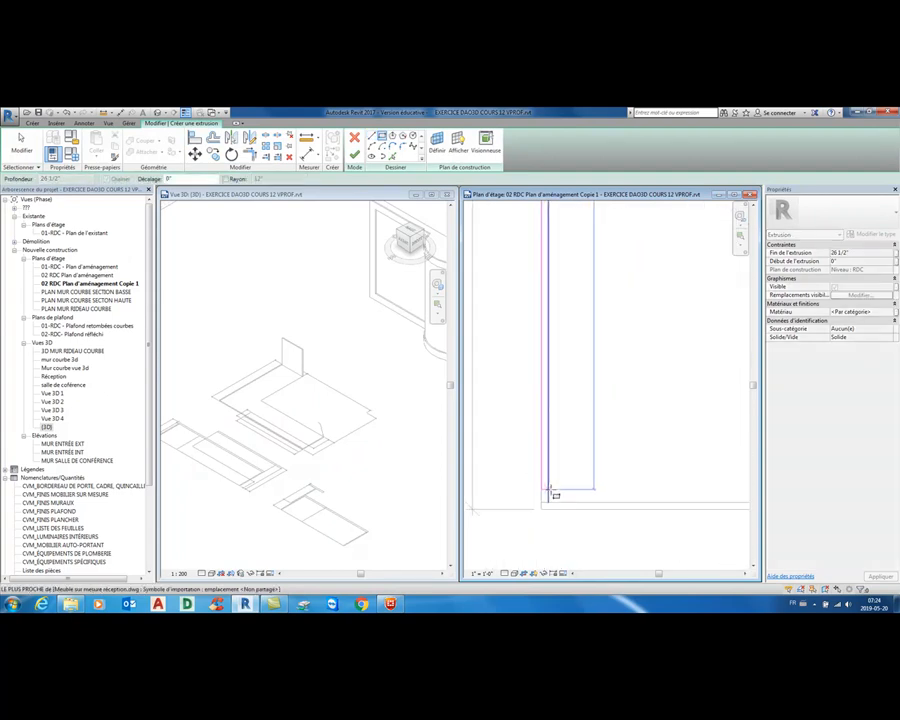
left_click(548, 503)
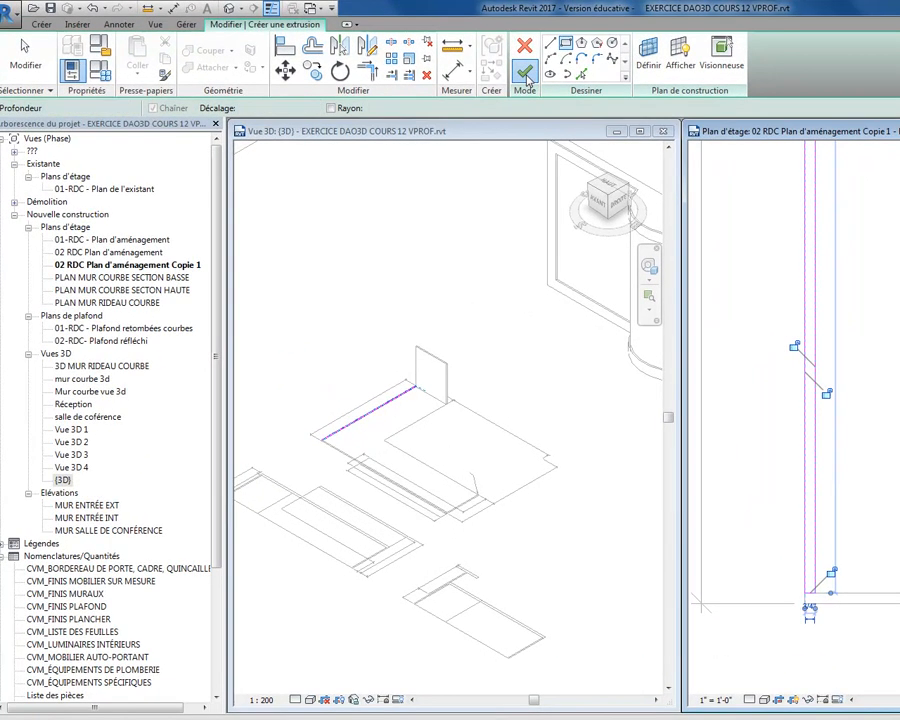
left_click(526, 78)
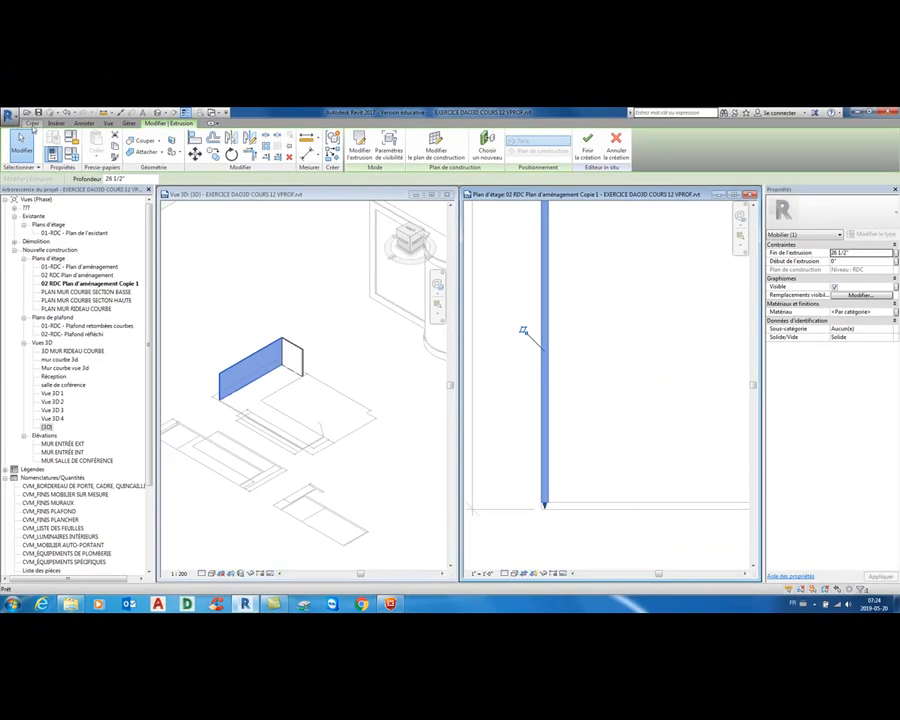
- Extrude the long front panel 26 1/2" high from a rectangle between the desk's outer corner and the inner face of the opposite end panel
left_click(41, 28)
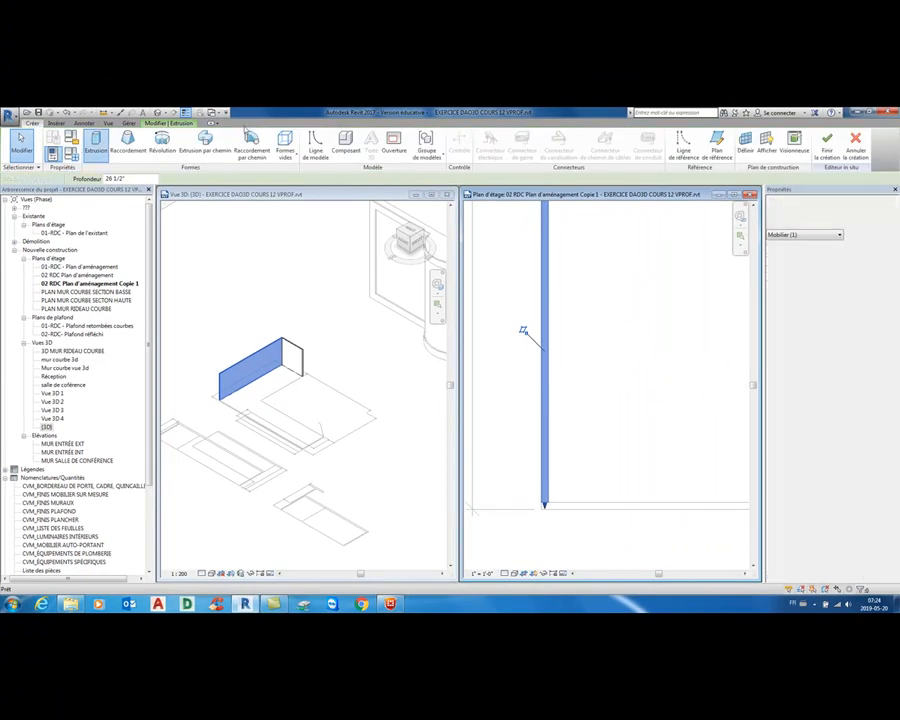
left_click(96, 144)
left_click(381, 137)
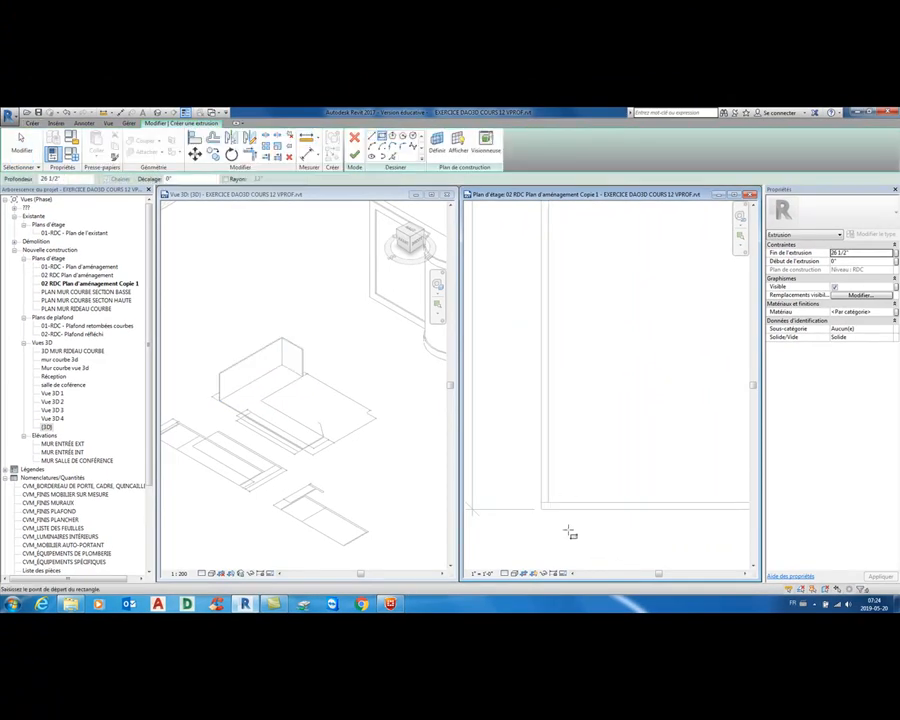
left_click(541, 510)
scroll(620, 504, "down", 3)
middle_click_drag(679, 518, 376, 527)
scroll(650, 511, "up", 5)
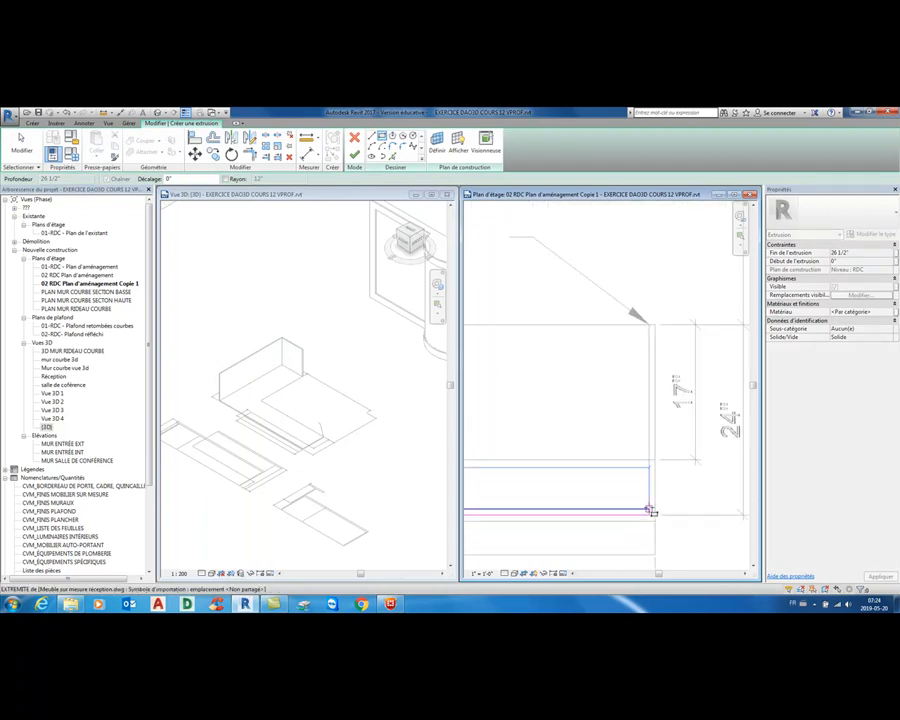
left_click(650, 511)
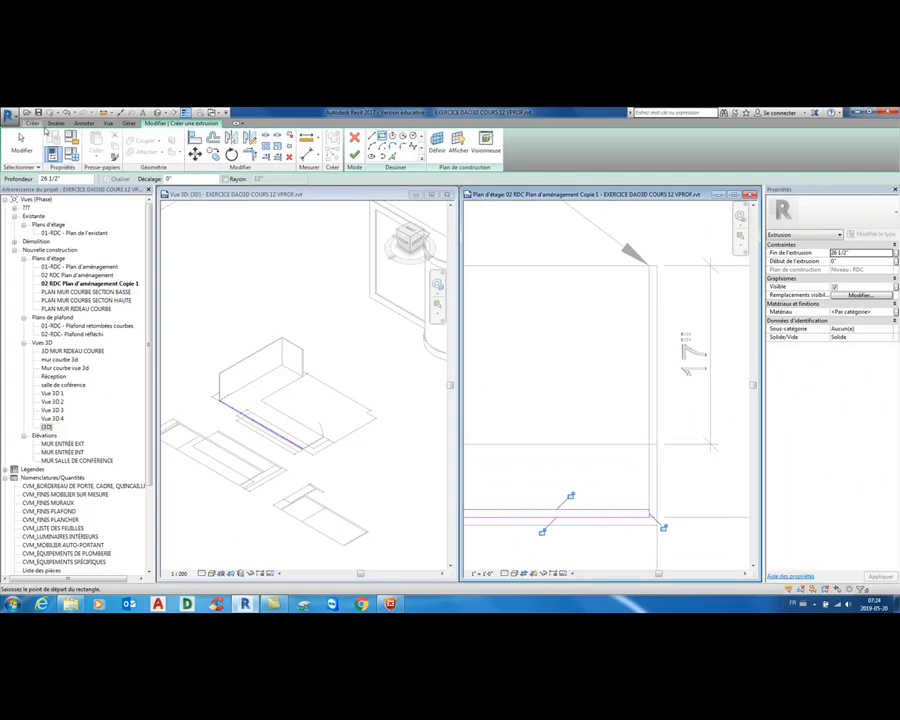
left_click(354, 156)
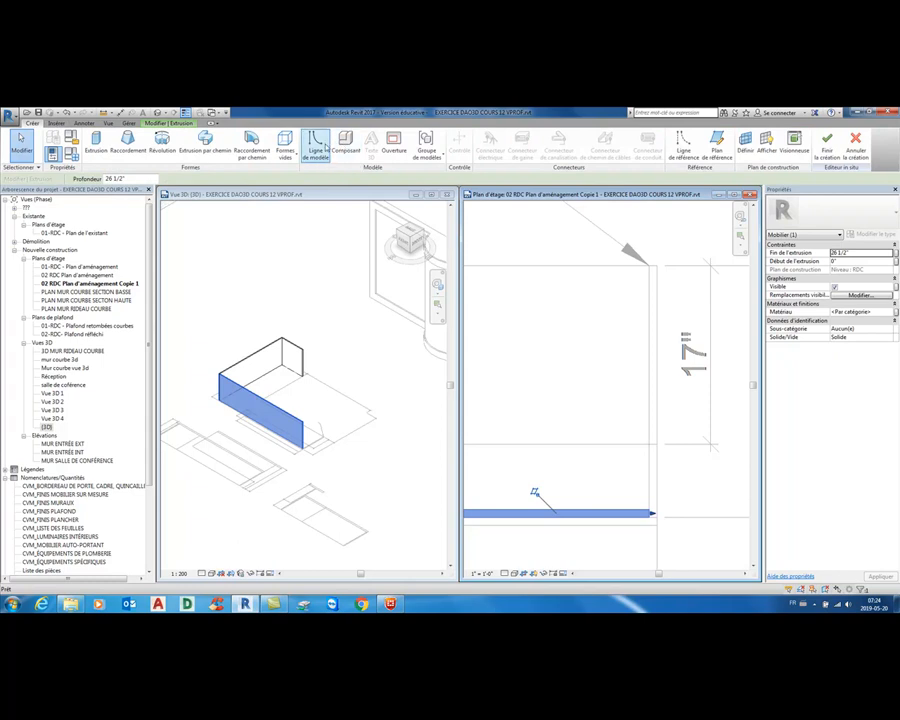
- Extrude the remaining end panel 26 1/2" high from a 3/4" by 24" rectangle beside the 17" dimension
left_click(98, 144)
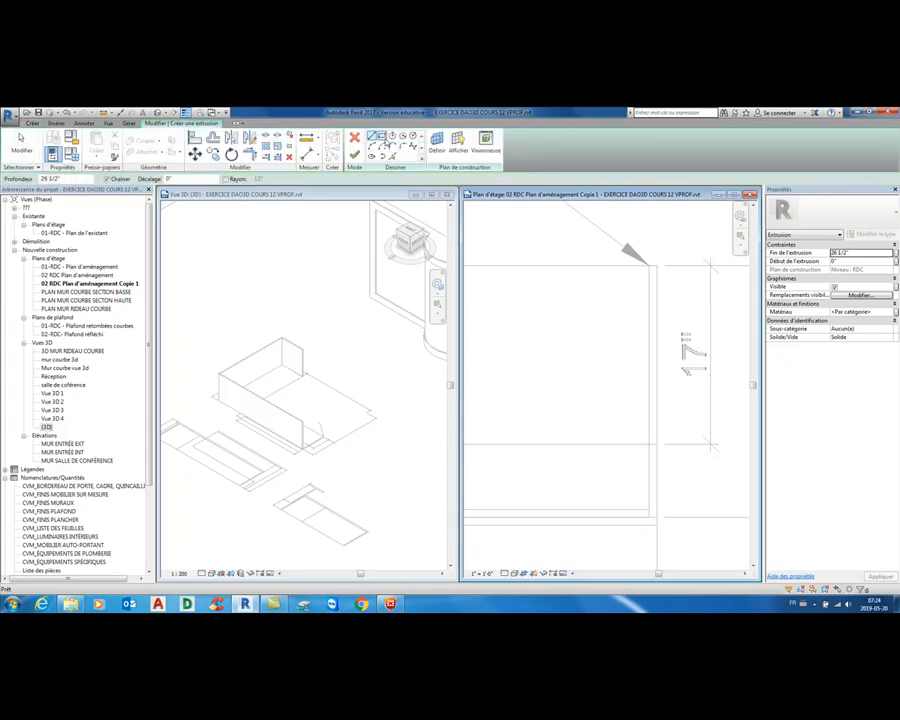
left_click(656, 265)
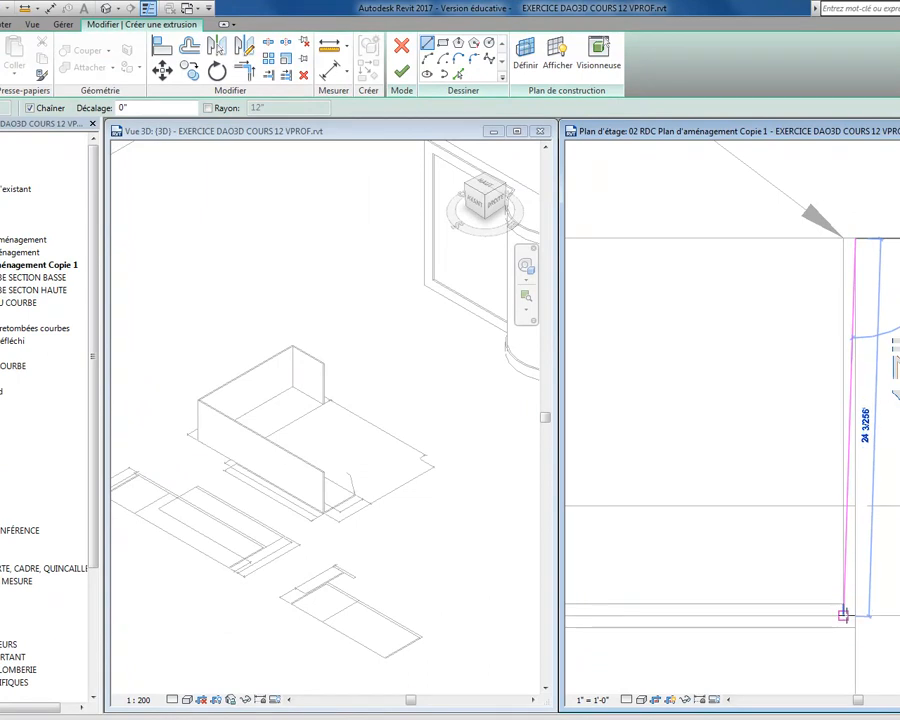
left_click(442, 43)
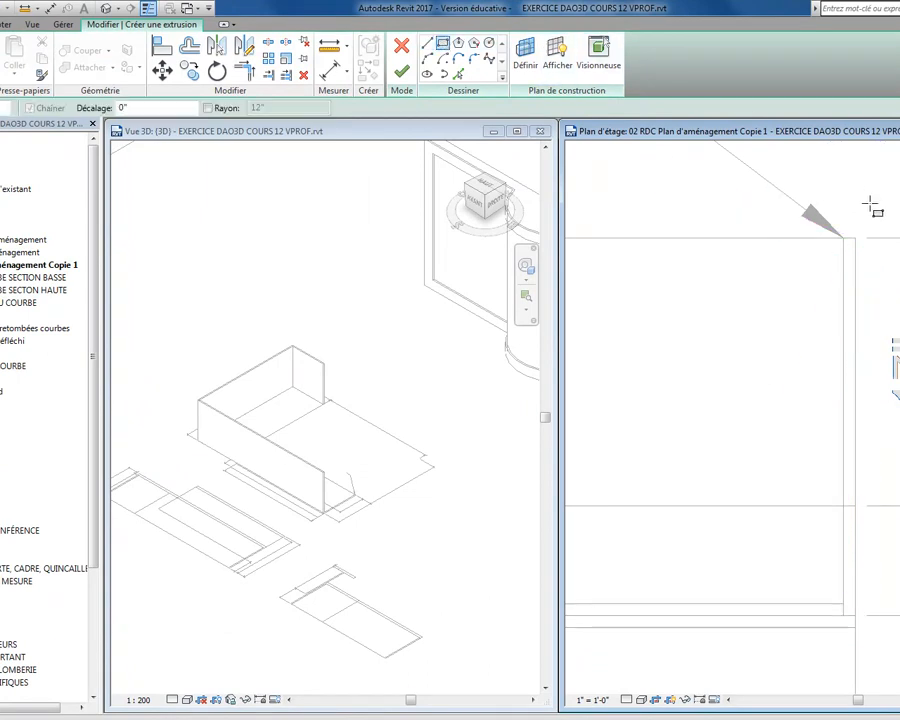
left_click(854, 238)
left_click(844, 609)
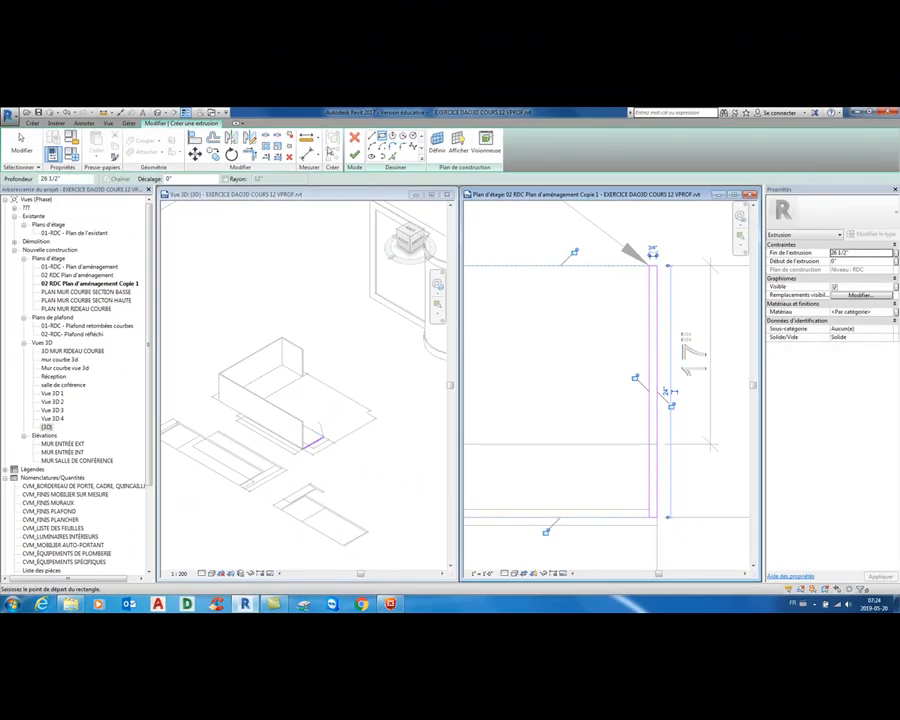
left_click(354, 153)
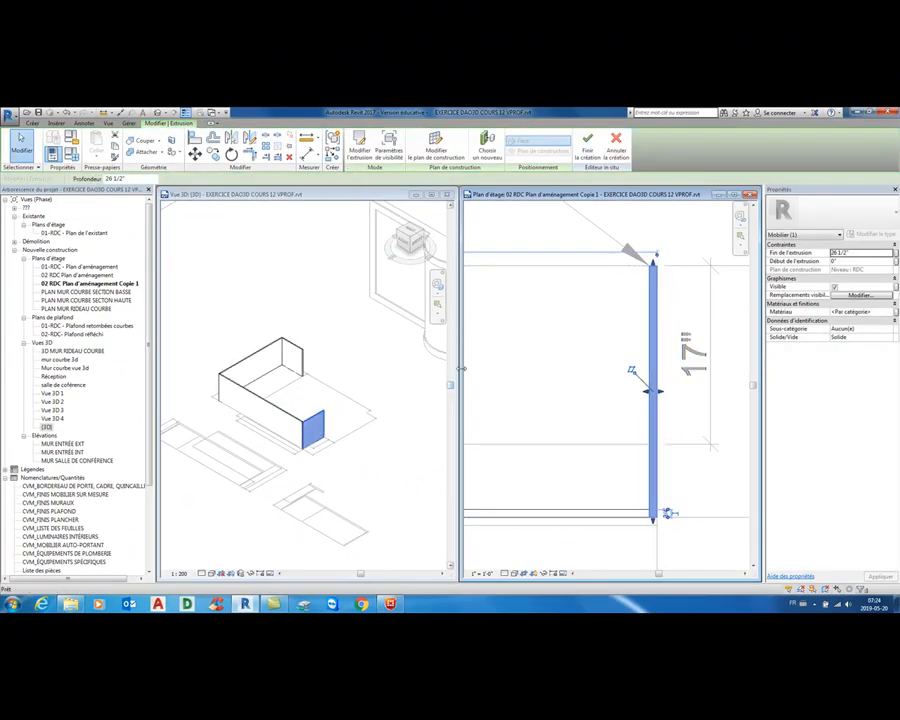
left_click(575, 331)
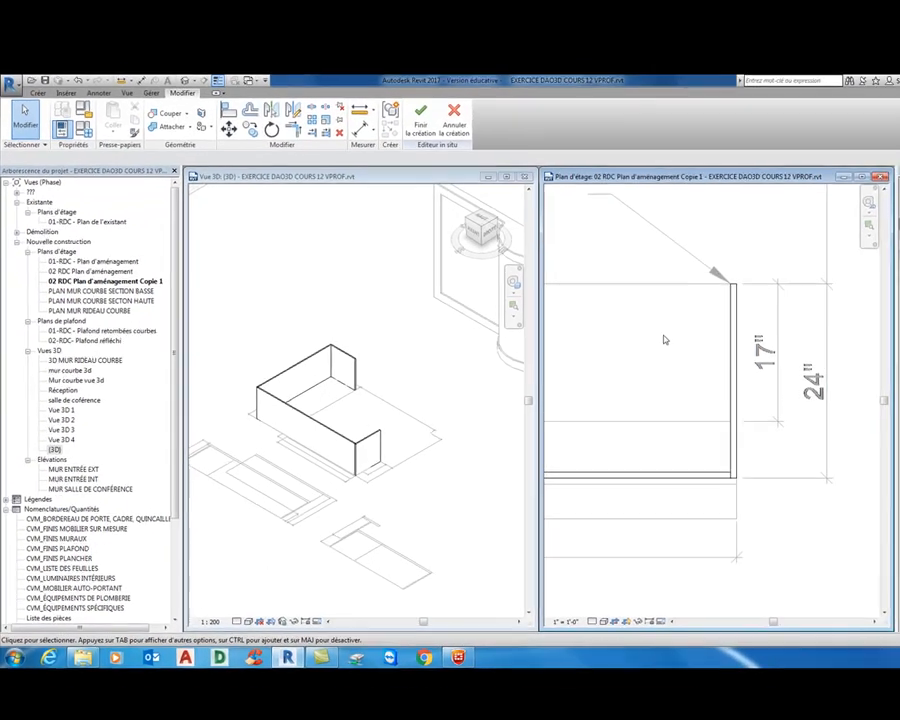
- Start a new extrusion and trace the L-shaped countertop's 48" and 72" inner edges and its adjoining 24" end over the plan
scroll(838, 400, "down", 4)
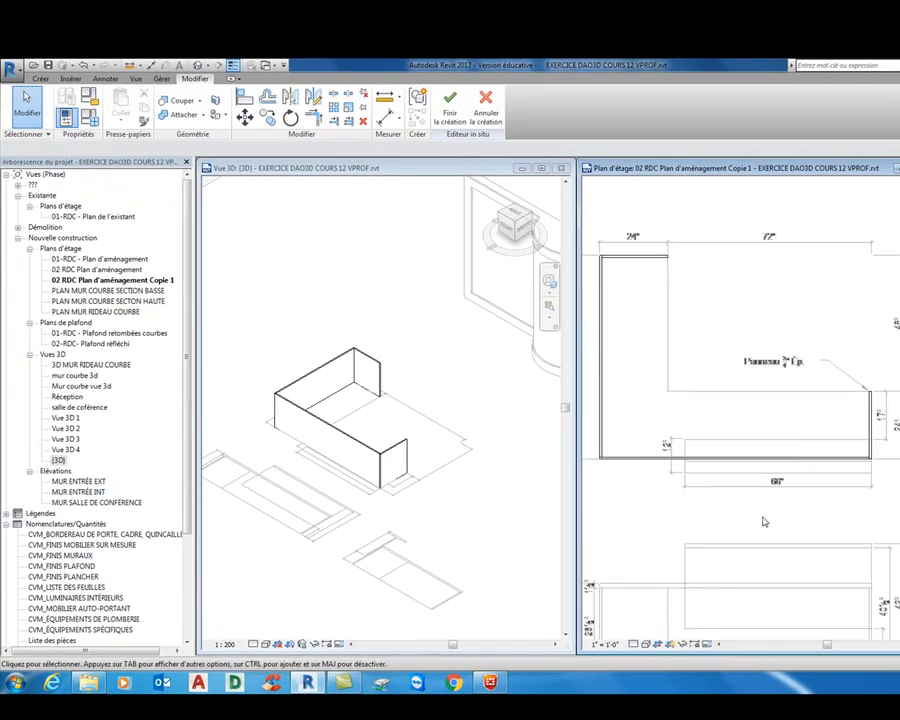
left_click(46, 79)
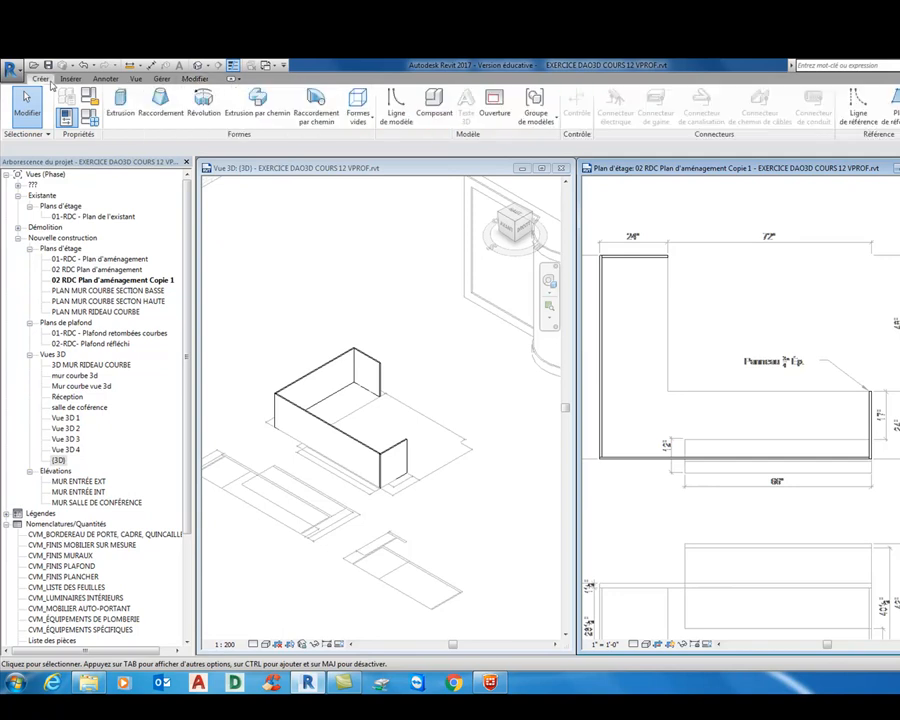
left_click(120, 100)
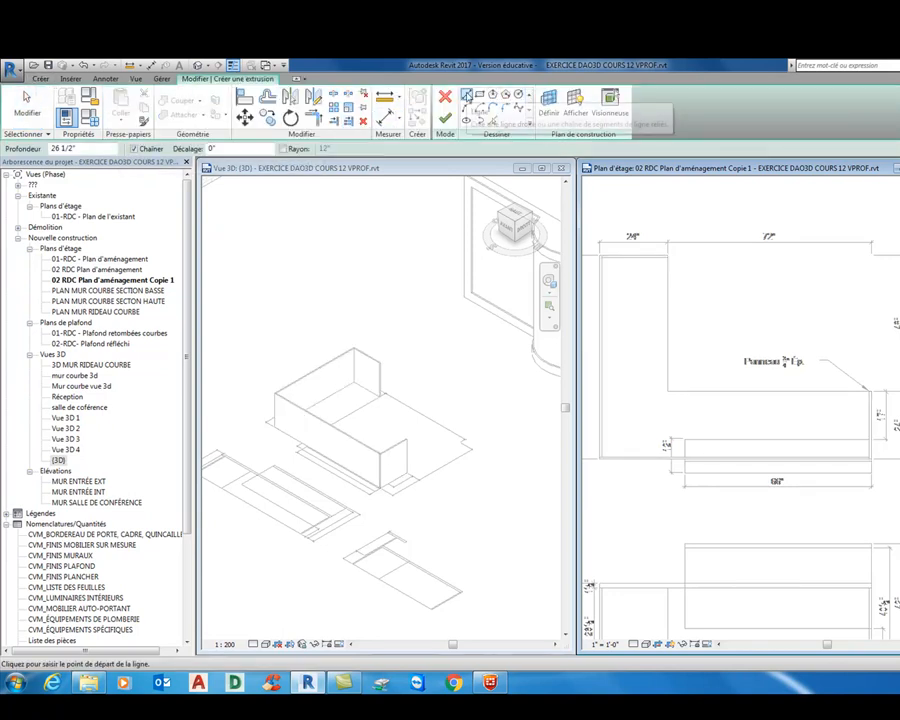
scroll(668, 253, "up", 1)
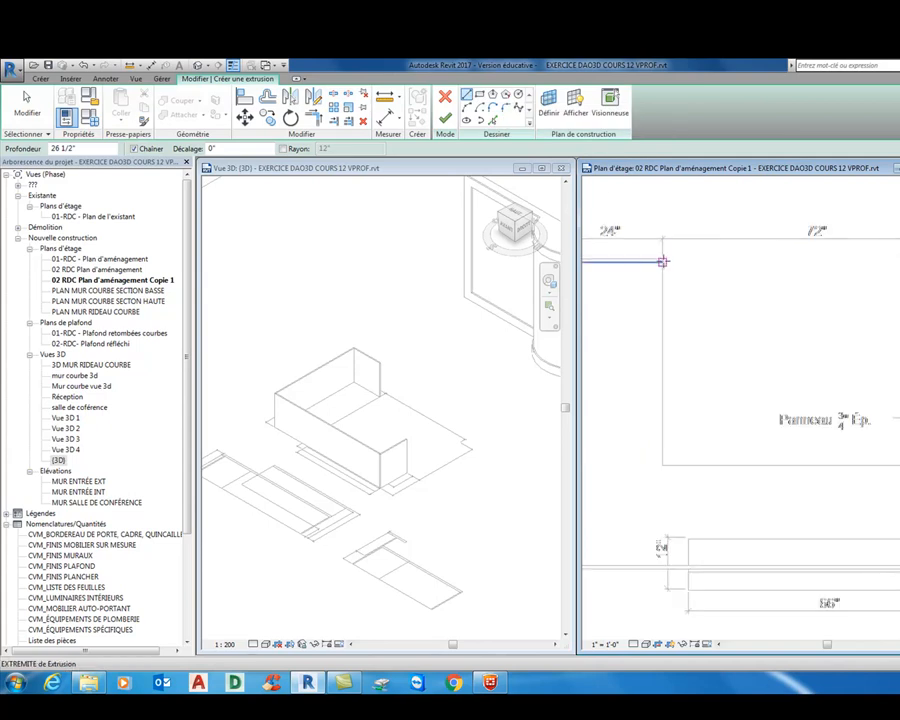
left_click(660, 257)
scroll(660, 257, "up", 2)
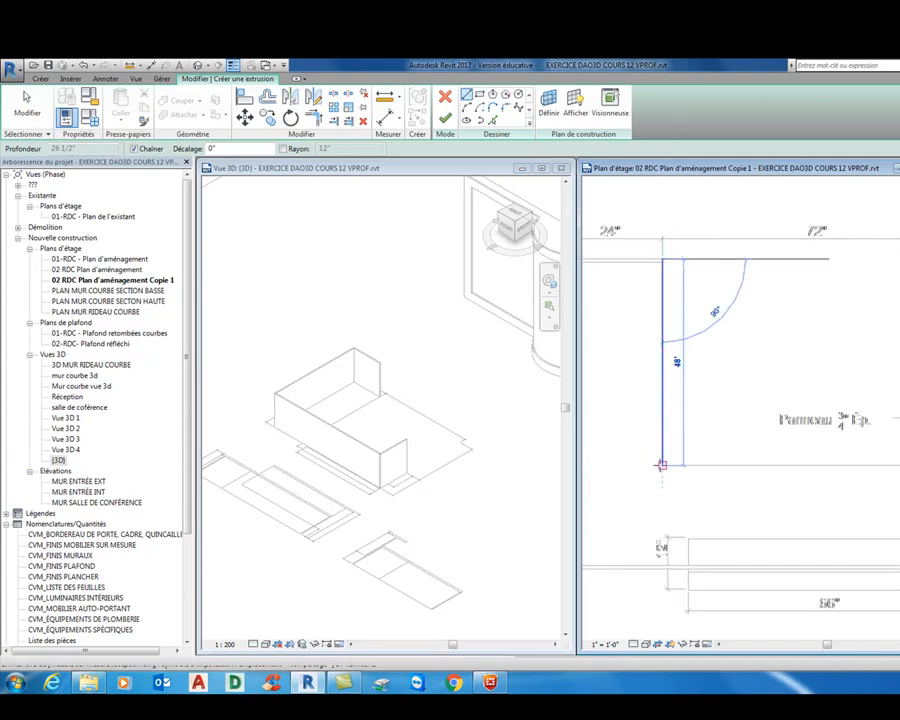
left_click(661, 466)
scroll(782, 455, "down", 3)
middle_click_drag(815, 474, 698, 456)
scroll(807, 438, "up", 2)
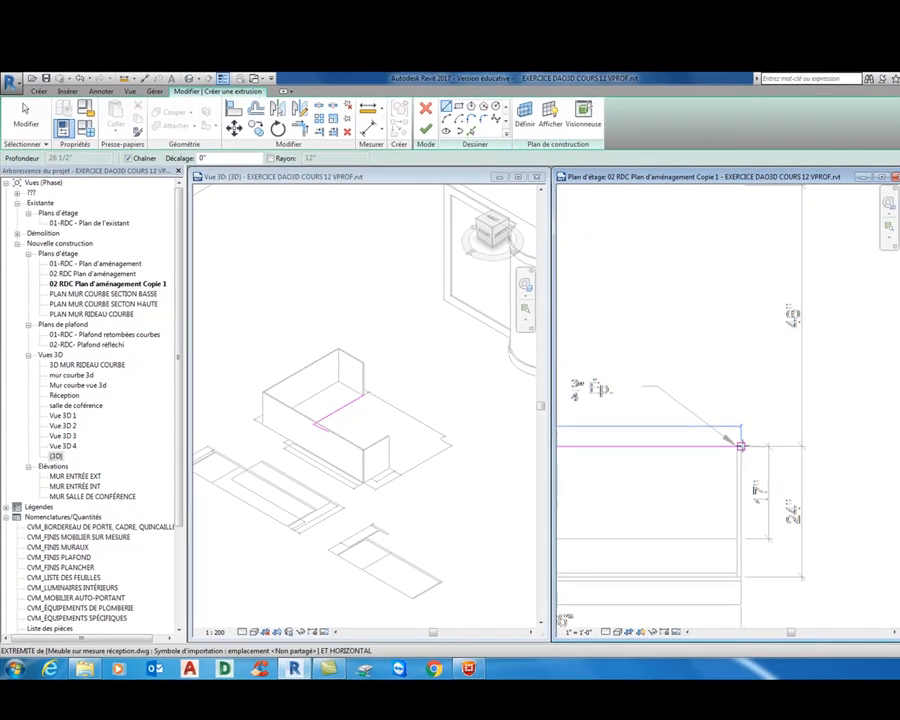
left_click(776, 450)
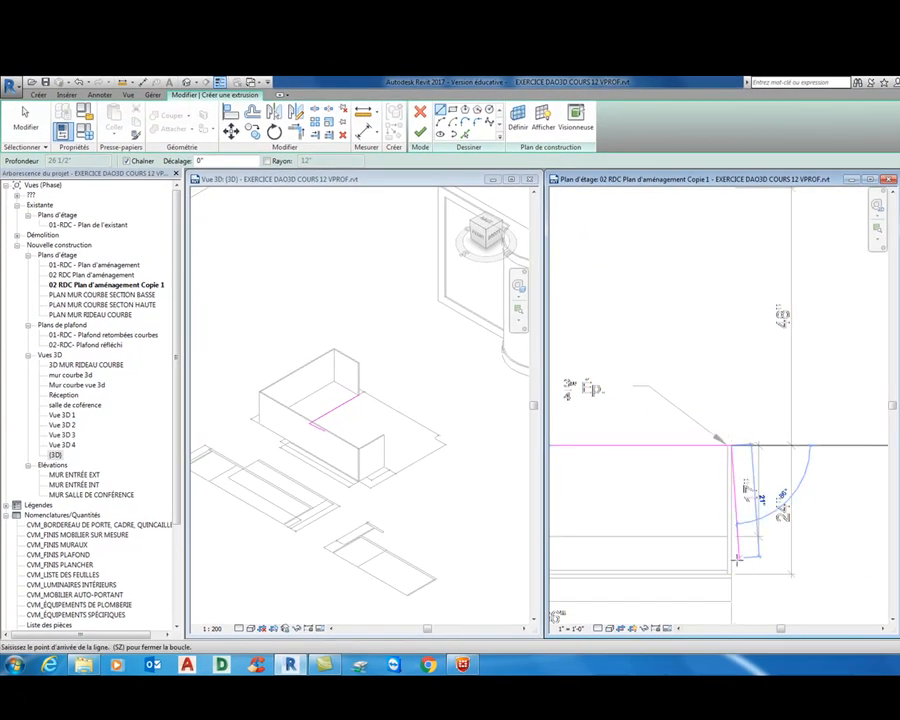
left_click(731, 574)
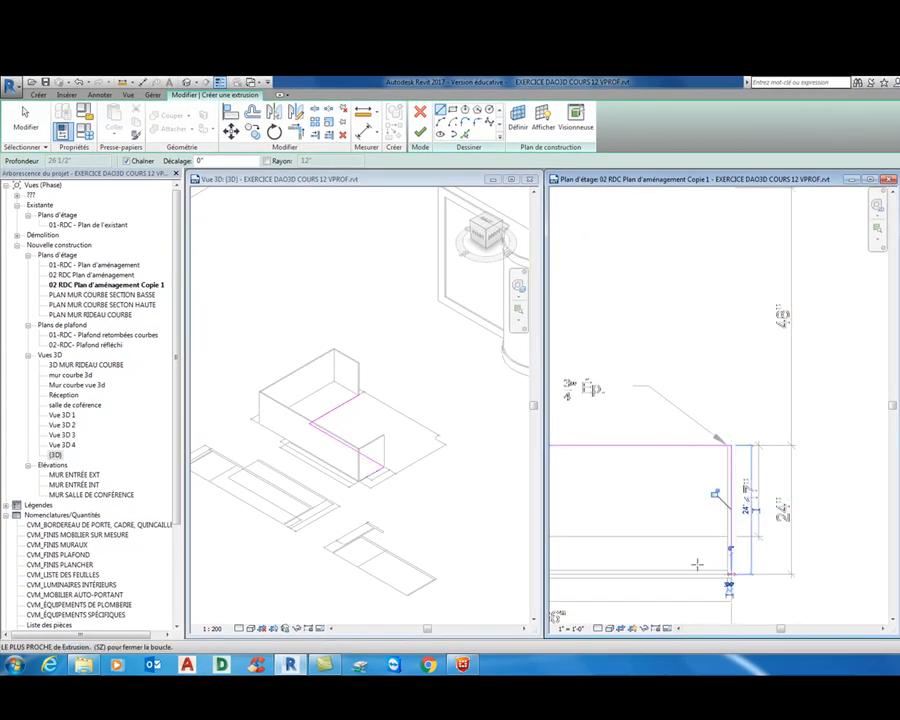
- Close the countertop outline along the desk's long front edge, the 72" outer side and the 24" upper end
scroll(700, 556, "down", 1)
mouse_move(676, 531)
middle_mouse_down()
mouse_move(833, 533)
mouse_move(899, 522)
middle_mouse_up()
middle_click_drag(619, 526, 707, 524)
scroll(629, 540, "up", 2)
left_click(631, 557)
scroll(627, 558, "down", 2)
scroll(648, 465, "up", 2)
middle_click_drag(648, 540, 652, 568)
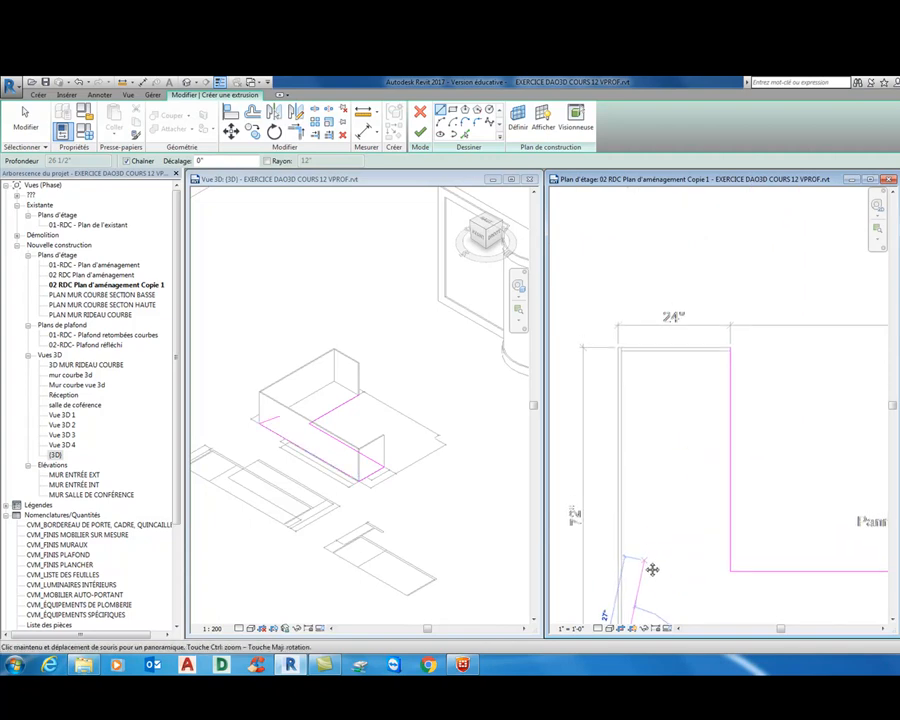
left_click(619, 342)
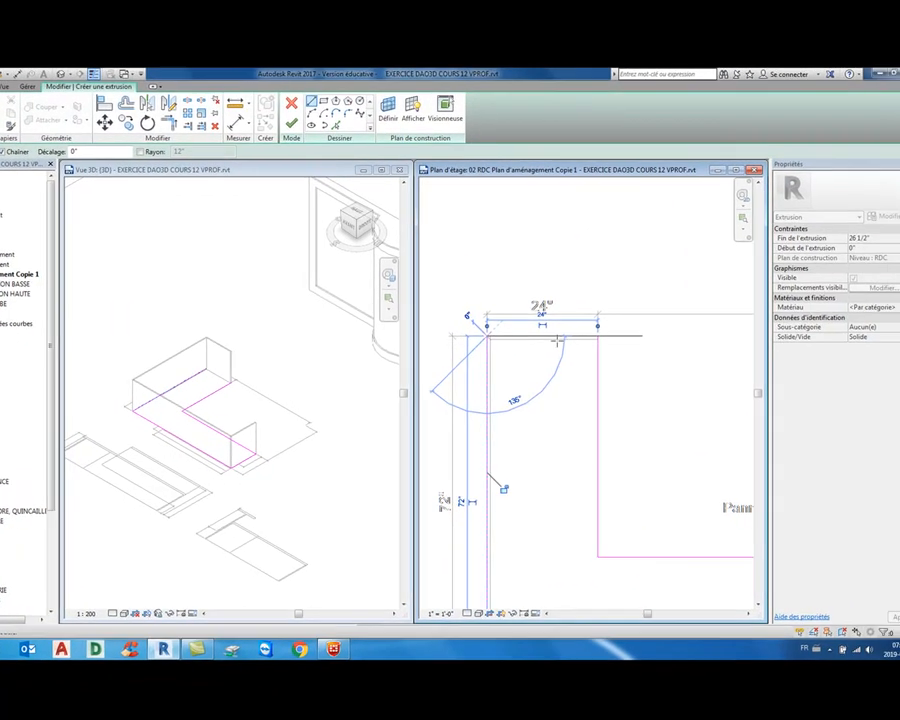
left_click(611, 339)
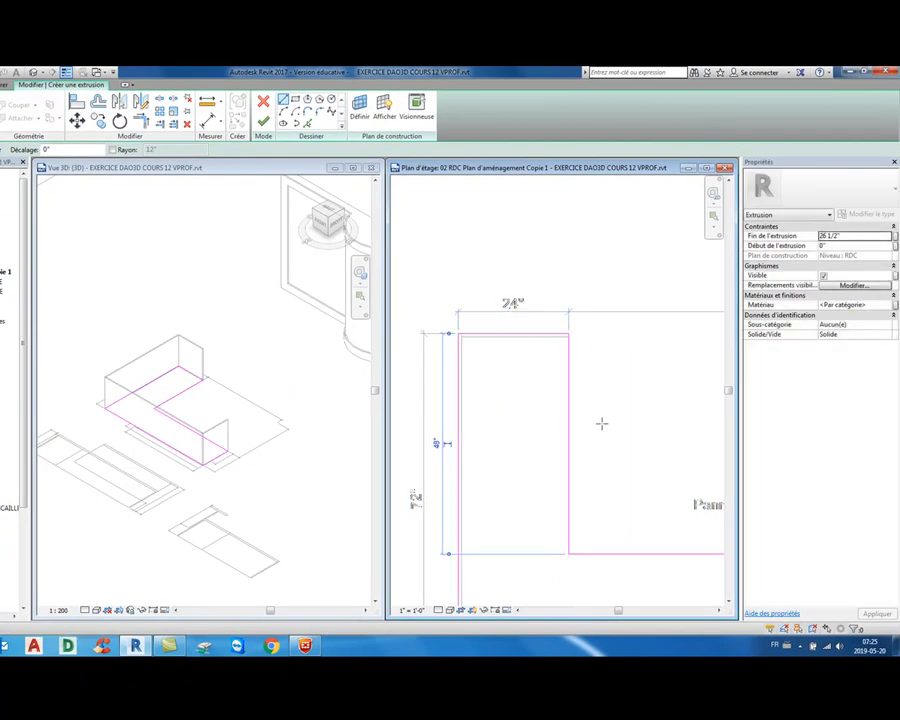
scroll(597, 418, "down", 2)
middle_click_drag(593, 412, 577, 402)
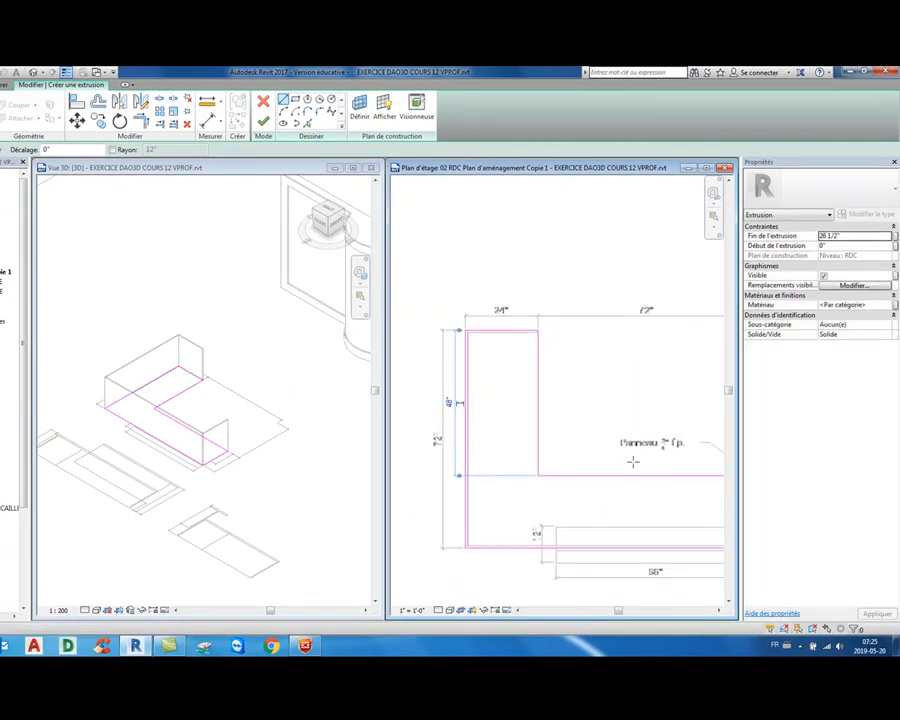
- Set the extrusion start to 26 1/2" and end to 28", and finish the L-shaped countertop
left_click(834, 245)
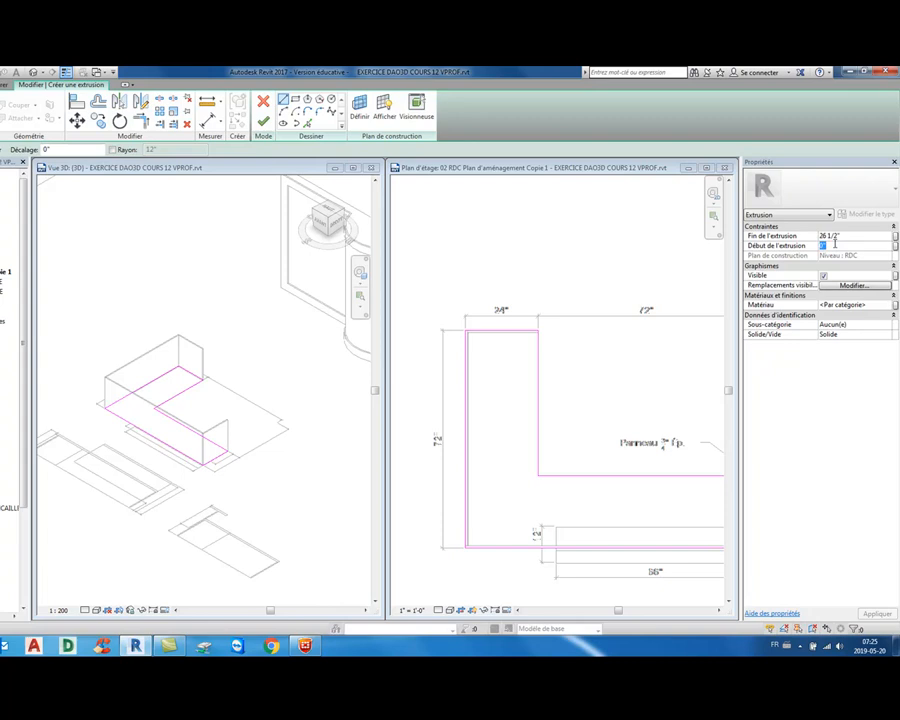
type("26 1/2")
left_click(845, 236)
type("28\"")
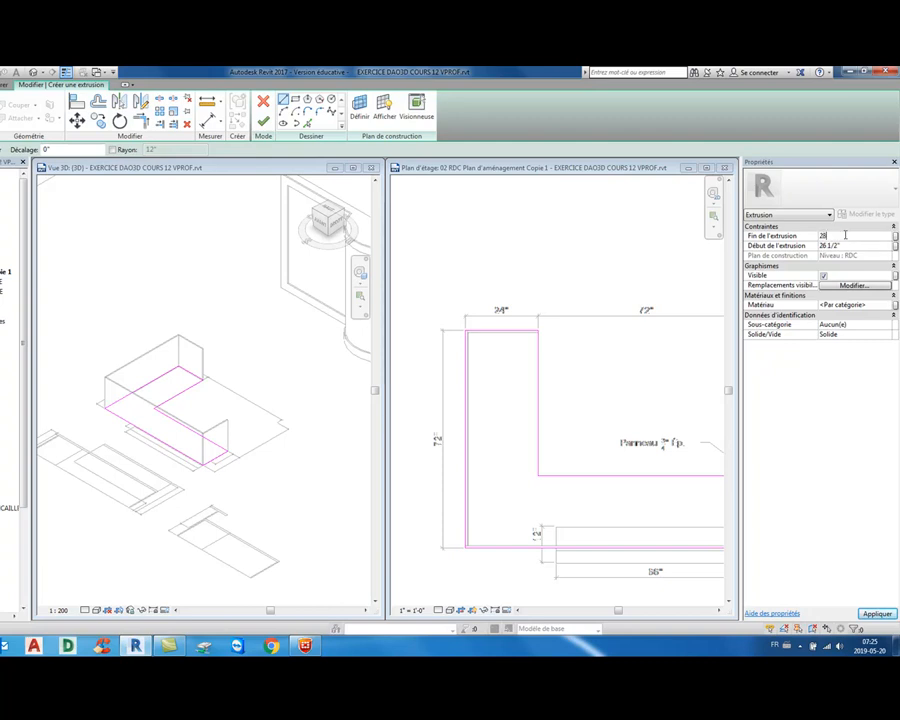
left_click(876, 614)
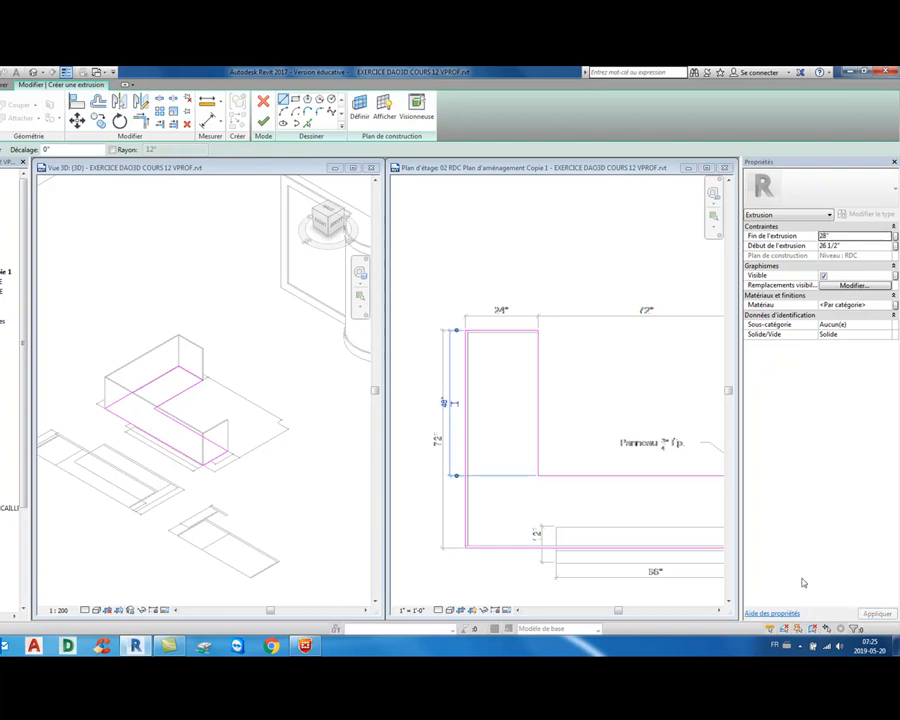
left_click(263, 121)
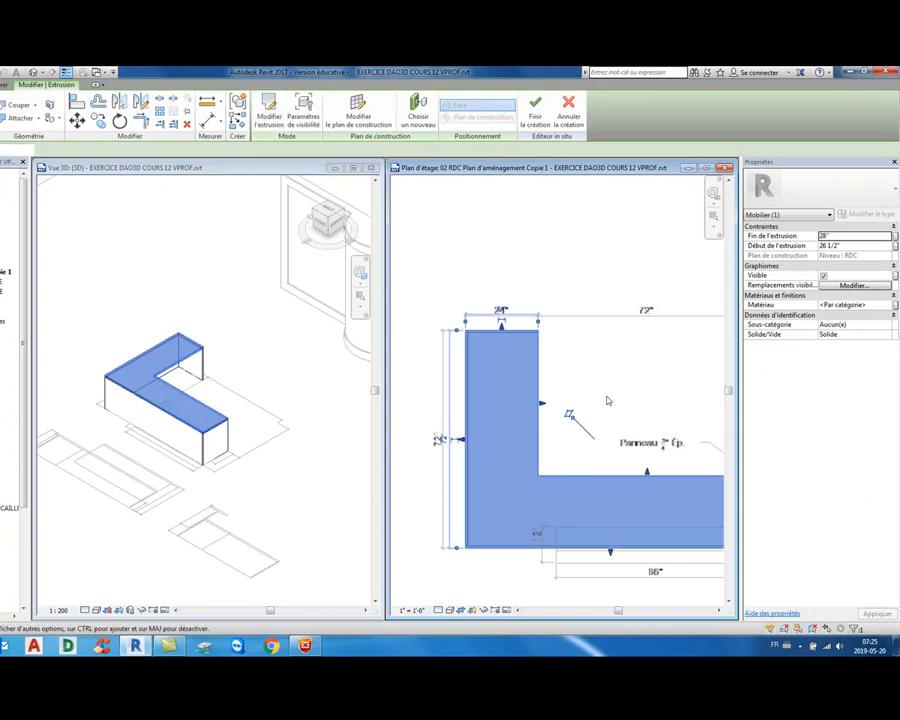
- Deselect the countertop and examine the imported elevation and side section for the raised front panel's heights
scroll(195, 419, "up", 3)
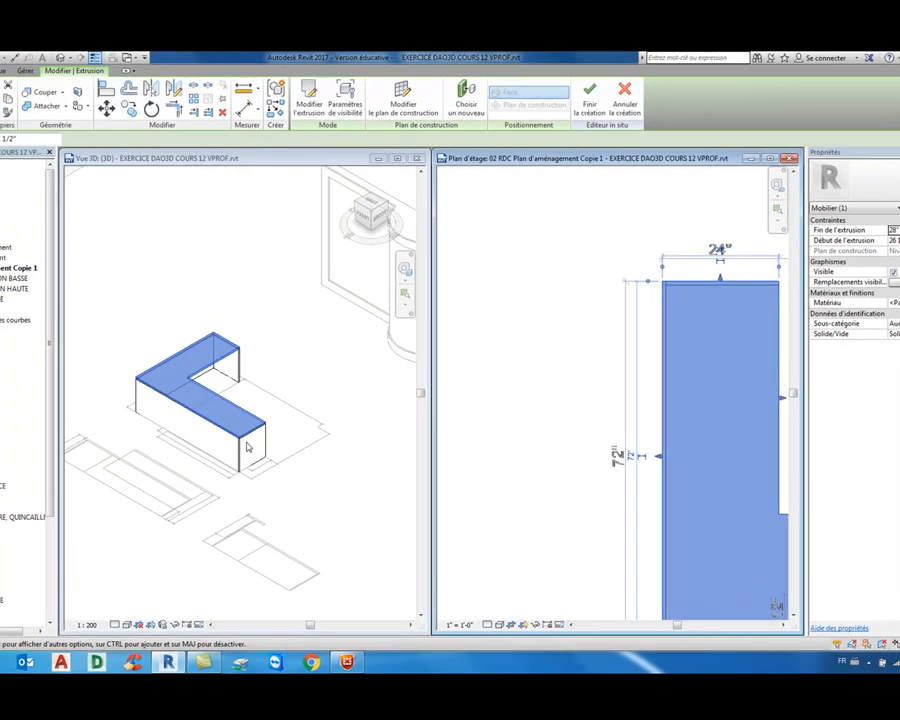
scroll(867, 545, "down", 3)
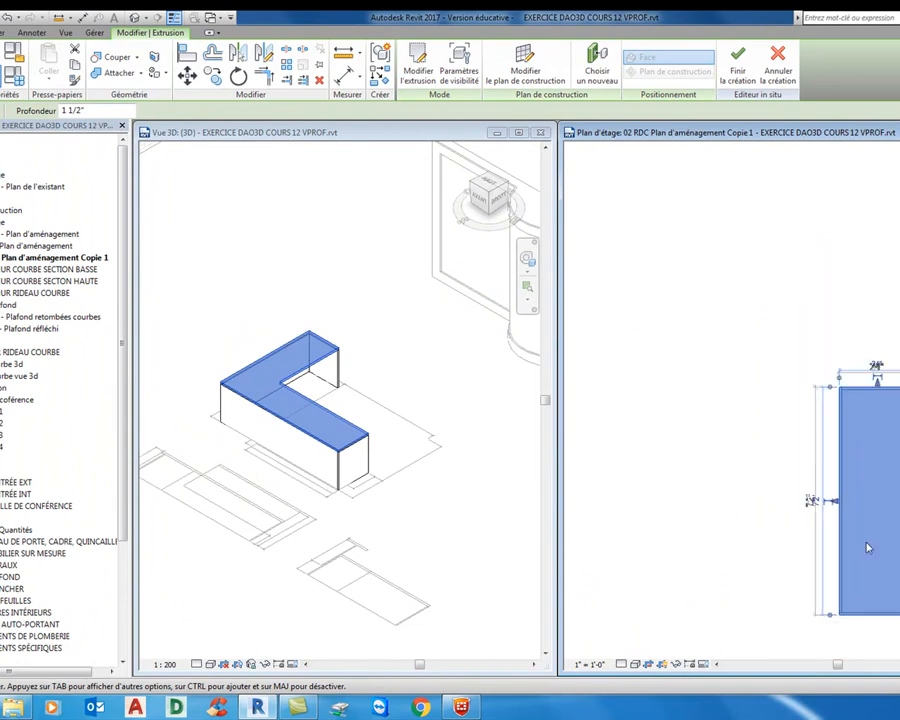
middle_click_drag(866, 544, 757, 481)
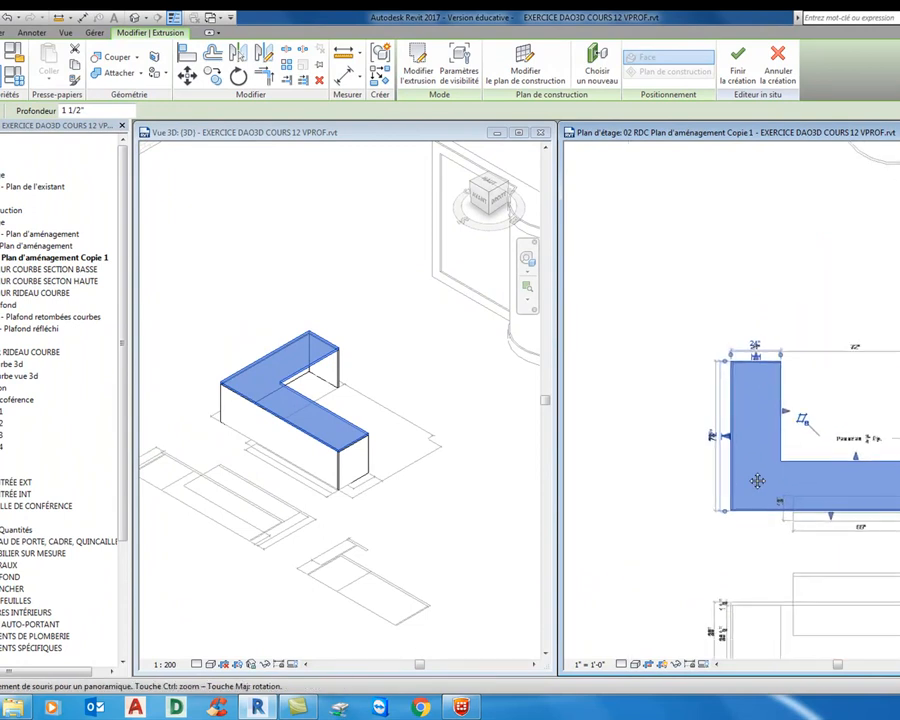
left_click(841, 550)
scroll(832, 546, "down", 2)
middle_click_drag(830, 548, 778, 519)
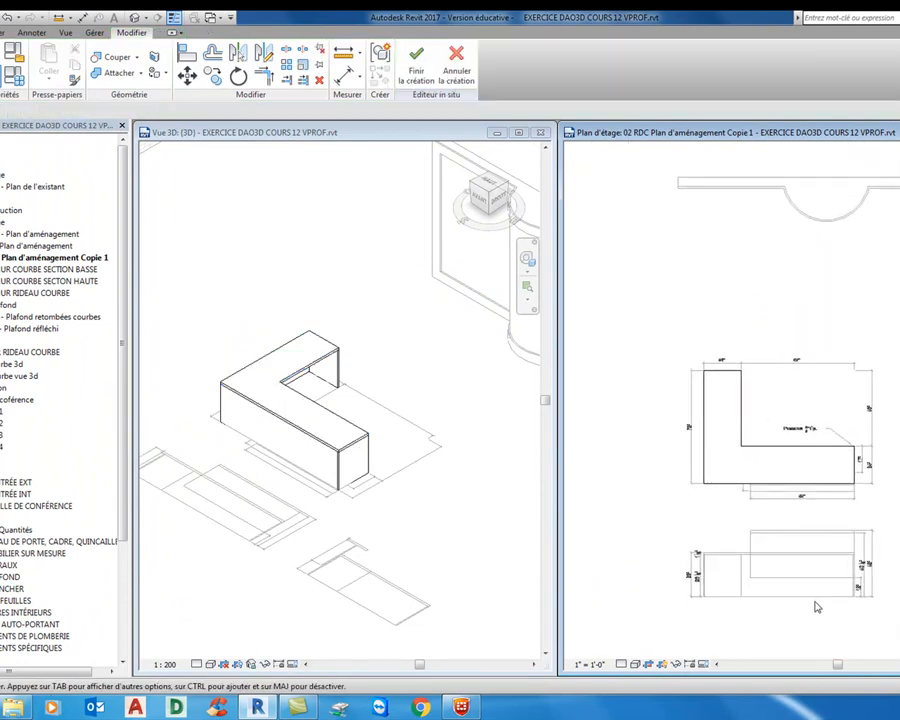
scroll(828, 597, "up", 2)
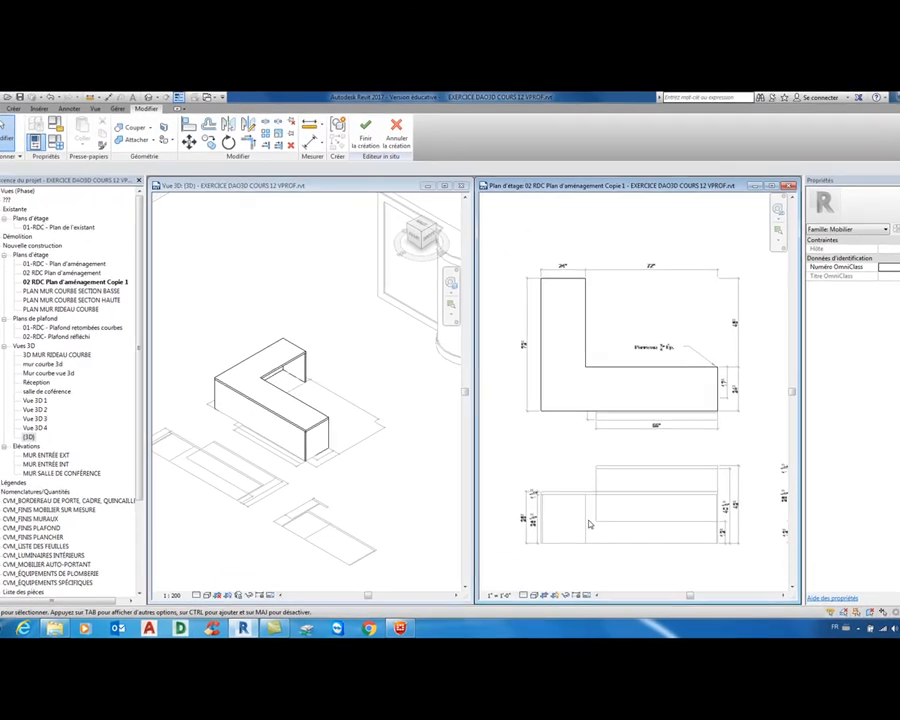
scroll(737, 553, "up", 8)
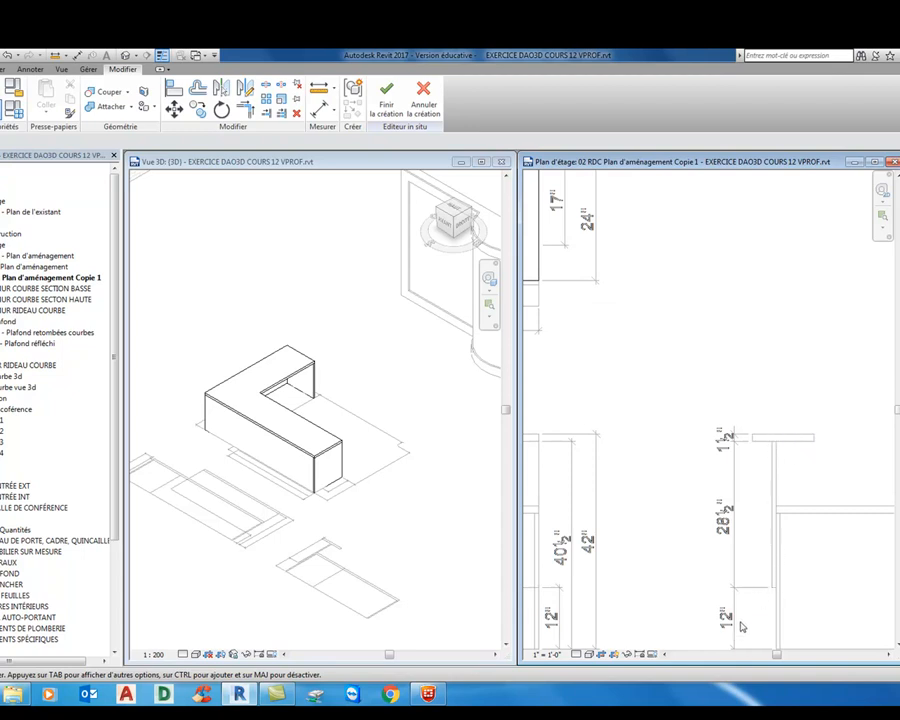
middle_click_drag(675, 541, 777, 541)
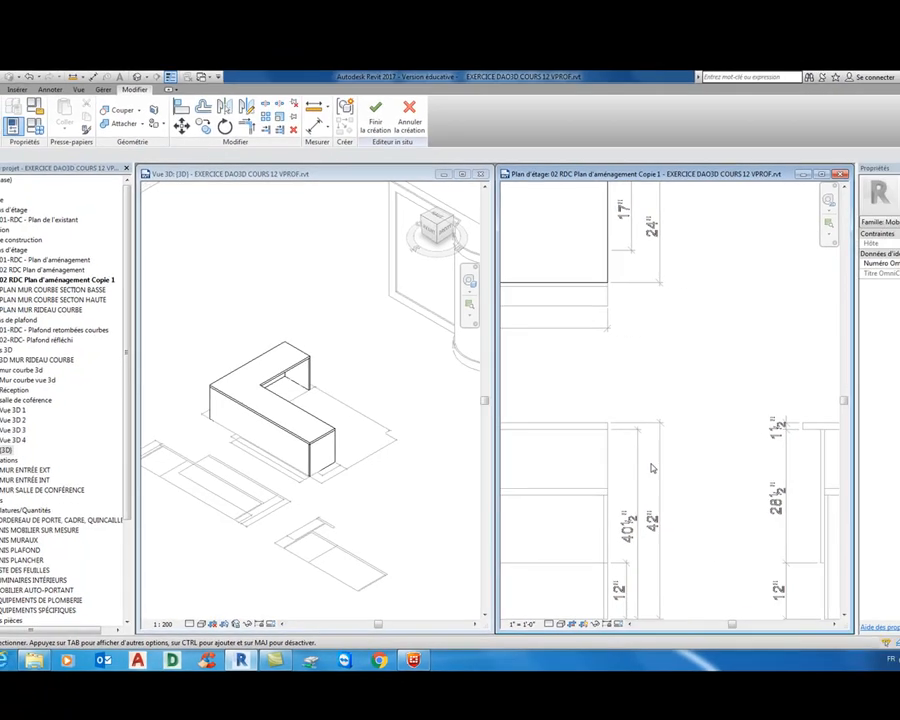
scroll(702, 412, "down", 4)
- Start a new extrusion and draw a 66" by 3/4" rectangle against the desk's front edge, above the 66" dimension
scroll(533, 419, "up", 5)
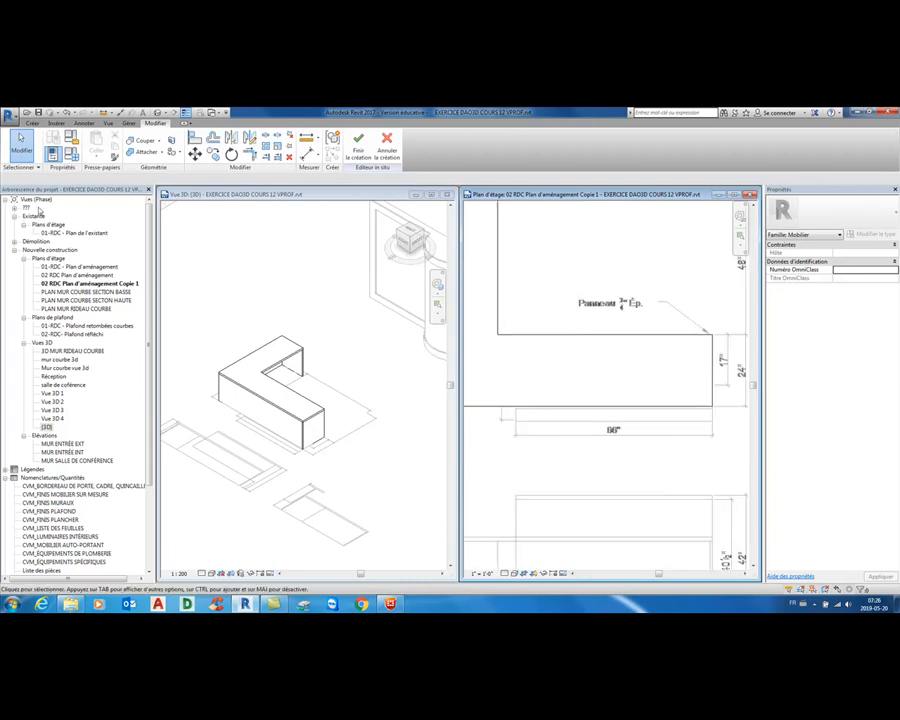
left_click(32, 123)
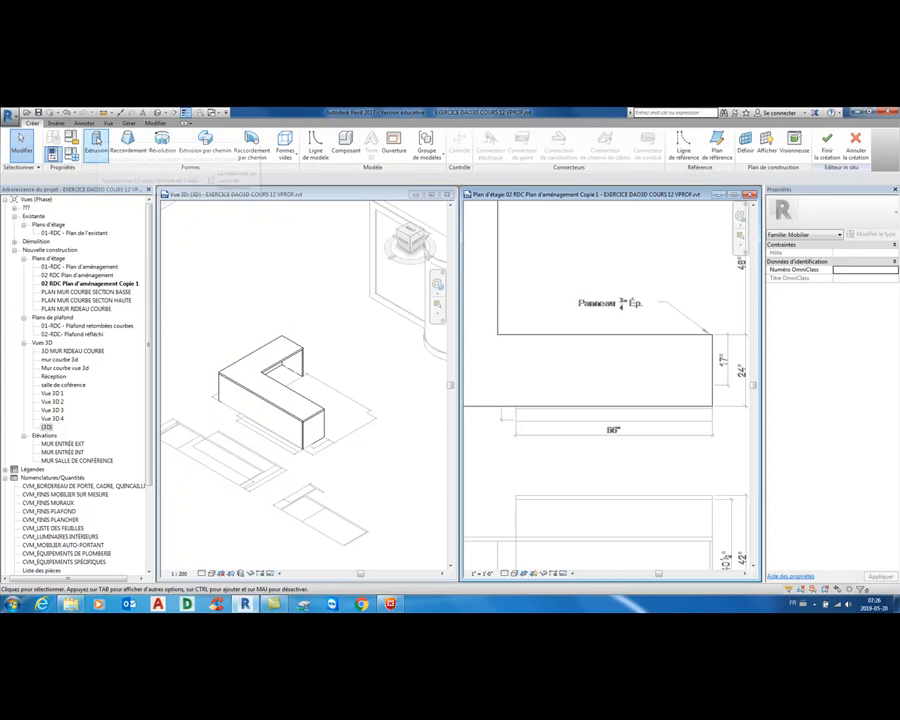
left_click(96, 141)
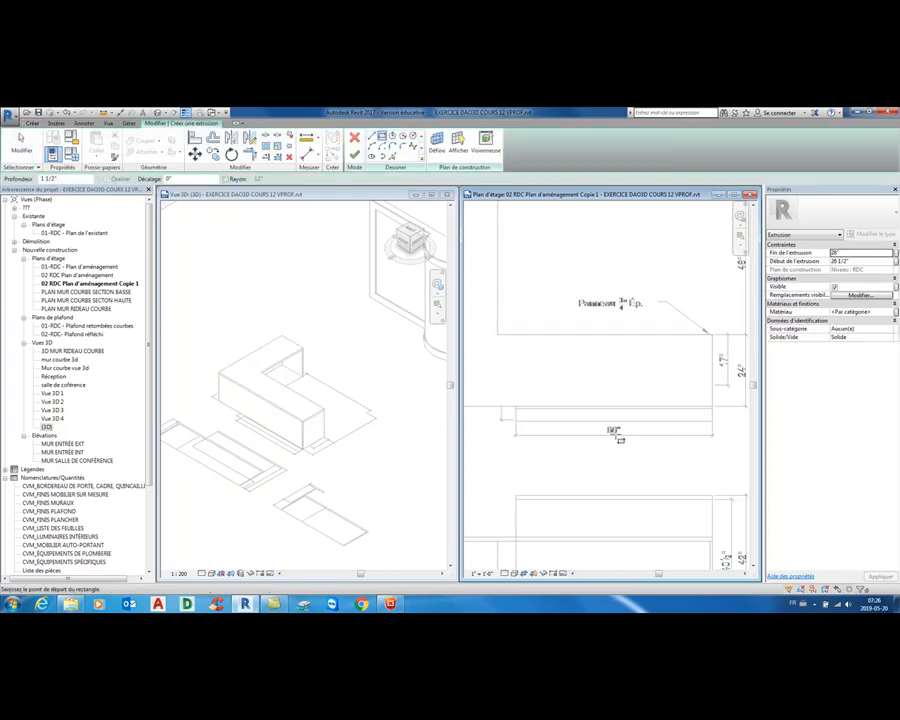
scroll(561, 402, "up", 2)
left_click(492, 412)
scroll(633, 410, "down", 2)
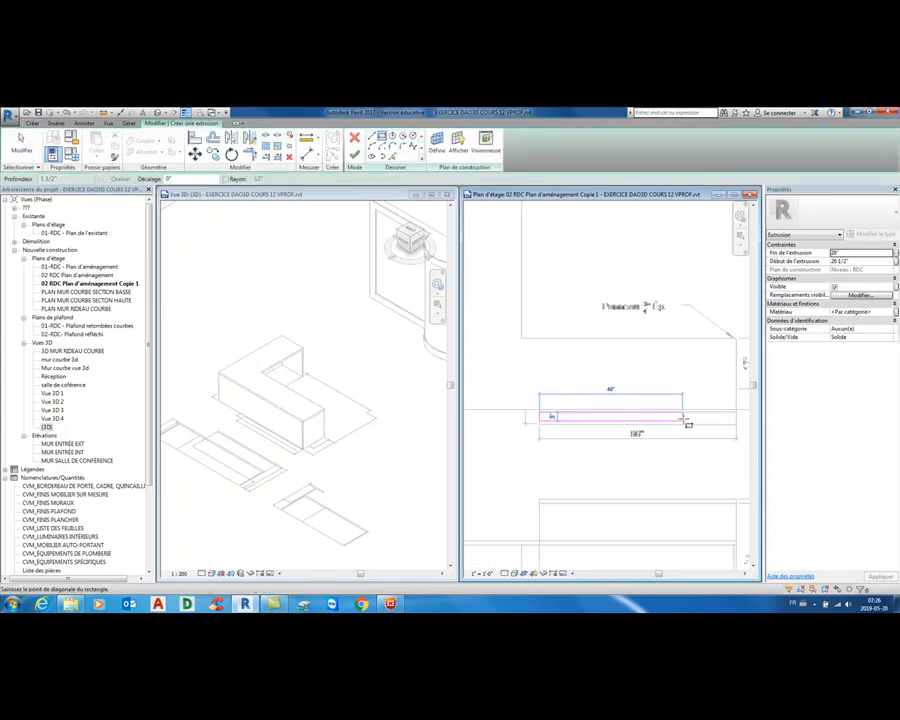
scroll(688, 422, "up", 4)
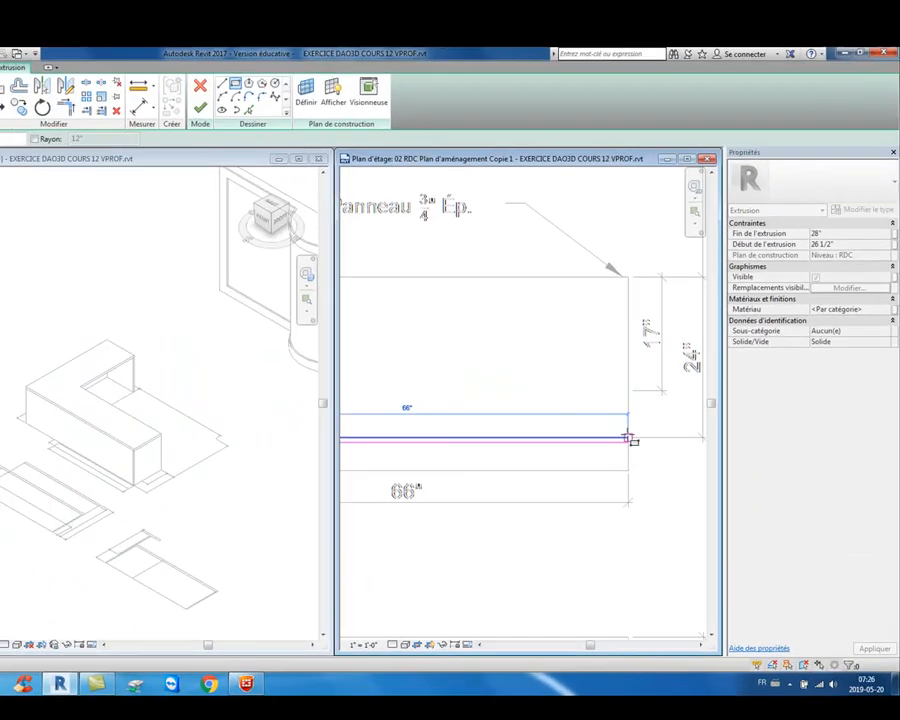
left_click(689, 412)
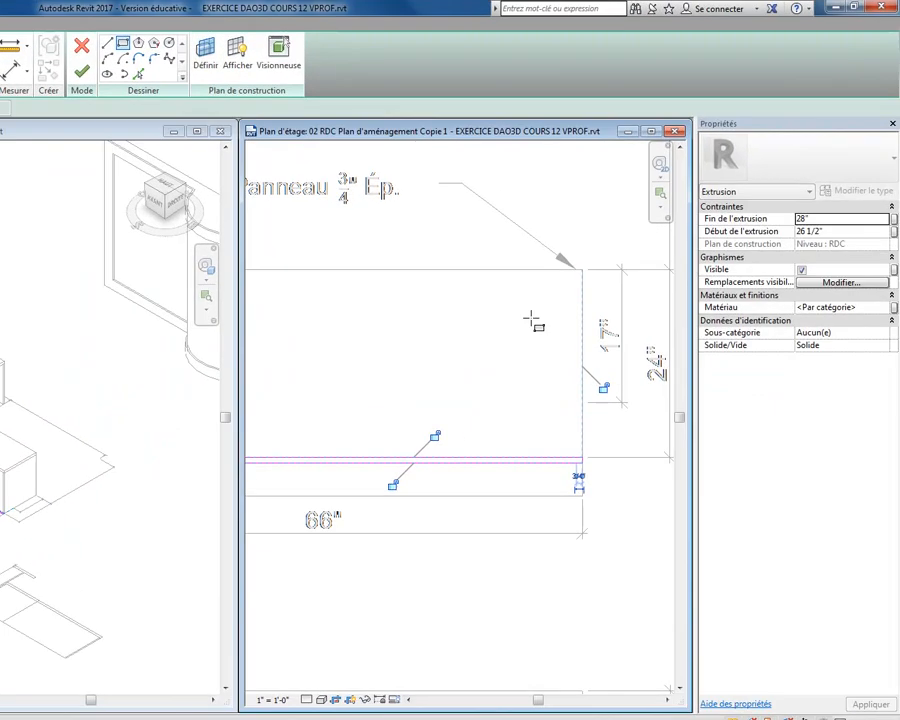
- Set the extrusion start to 12" and end to 40.5", and finish the raised front panel
left_click(832, 231)
type("12")
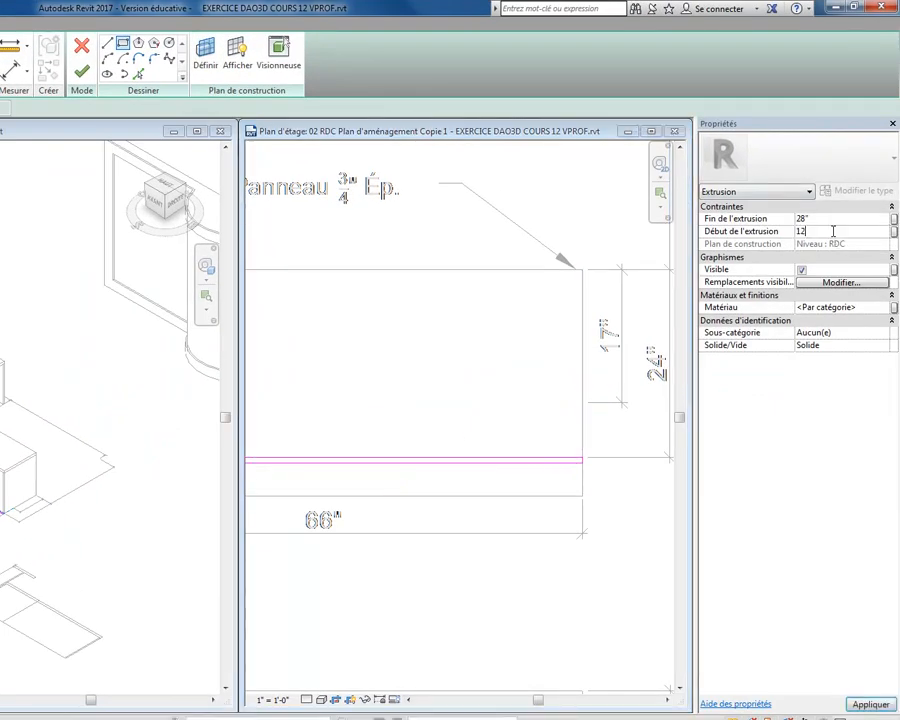
left_click(817, 218)
type("40")
type(".5")
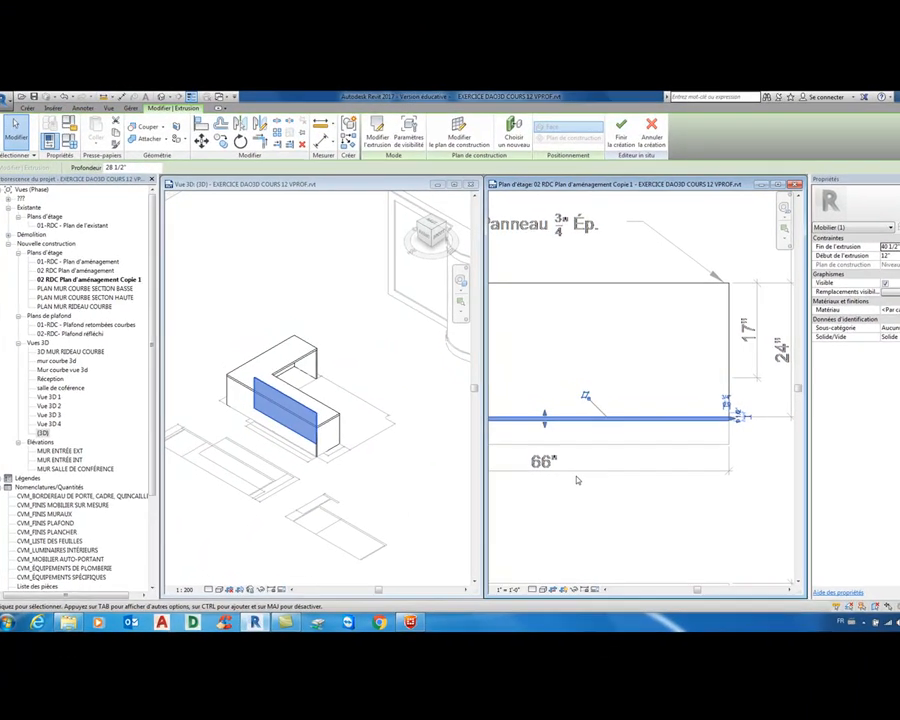
left_click(547, 468)
scroll(550, 468, "down", 2)
middle_click_drag(726, 517, 884, 550)
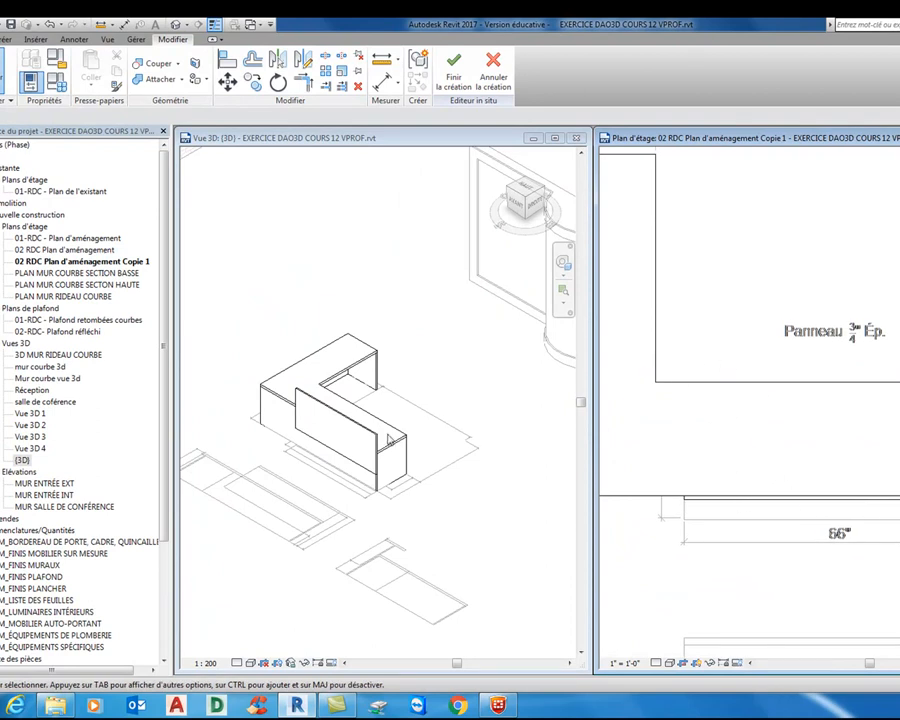
scroll(785, 431, "down", 1)
middle_click_drag(798, 447, 788, 434)
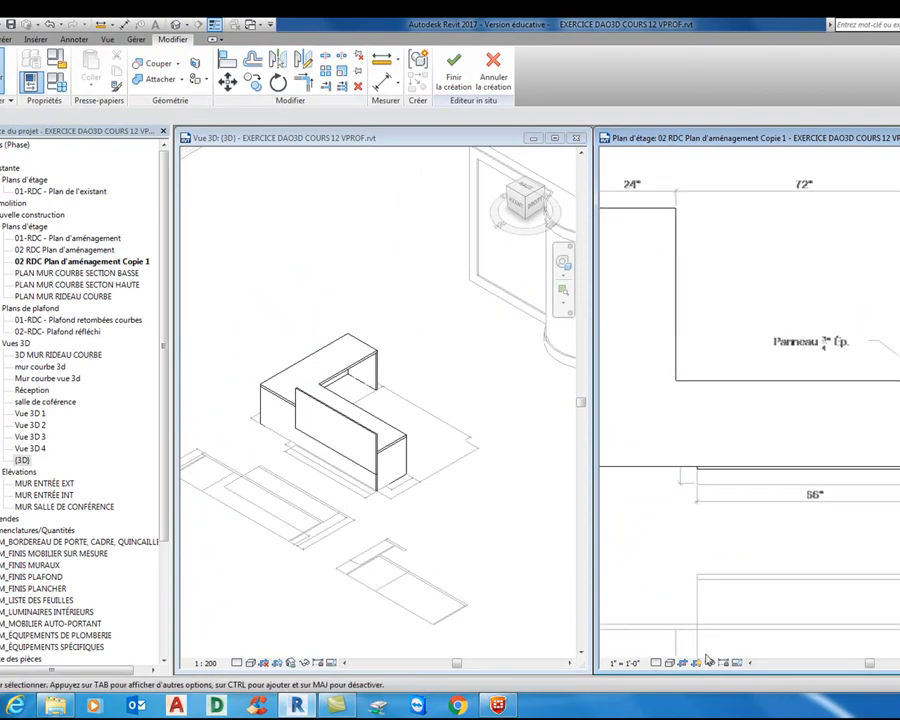
left_click(671, 663)
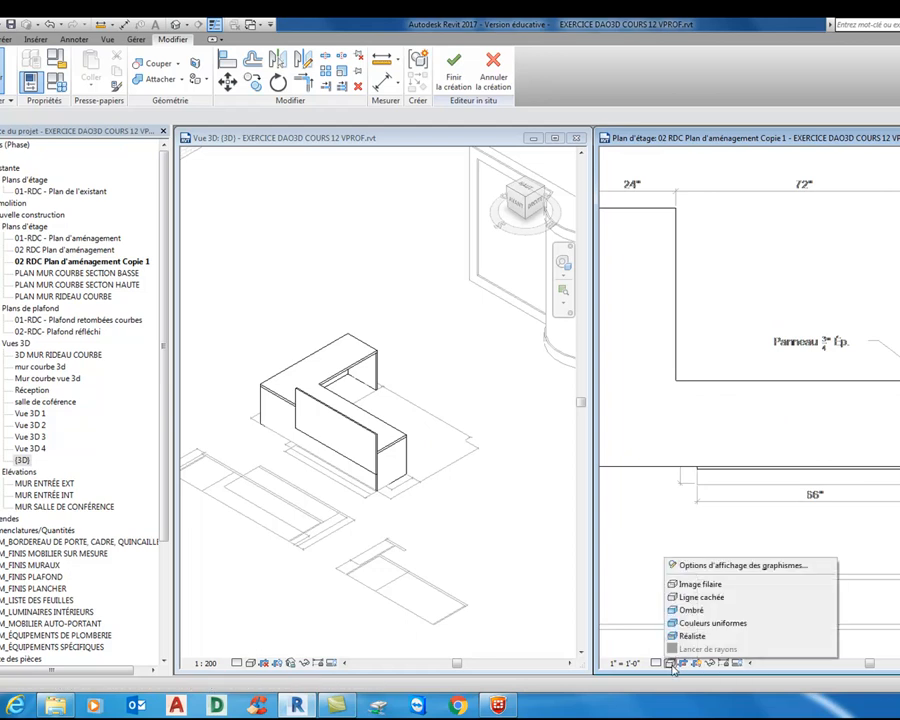
left_click(624, 631)
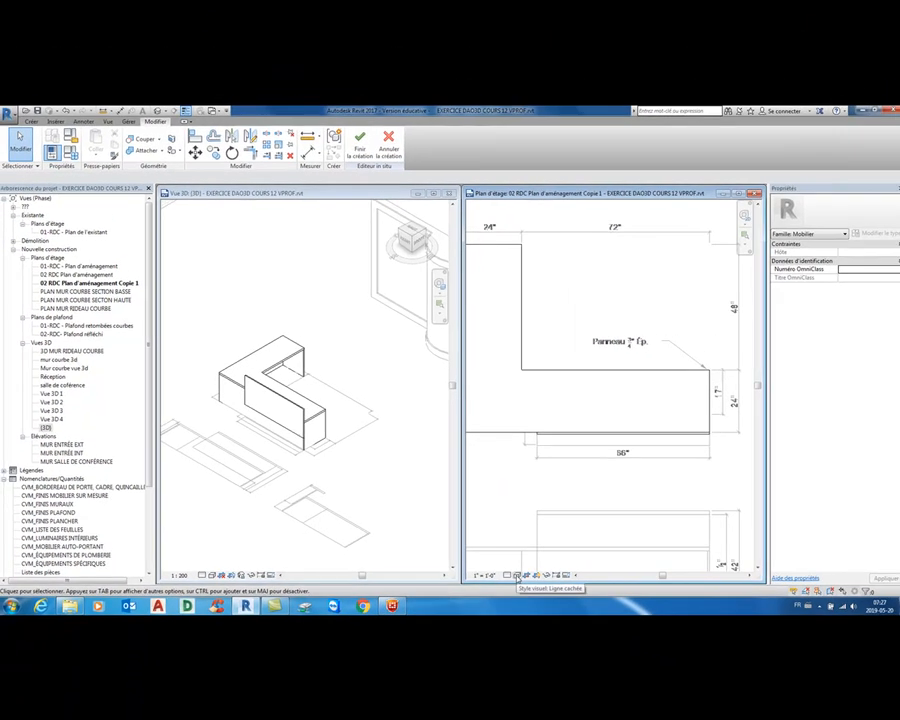
- Set the plan view's visual style to wireframe and draw a new extrusion rectangle over the imported 66" by 12" upper counter outline
left_click(671, 663)
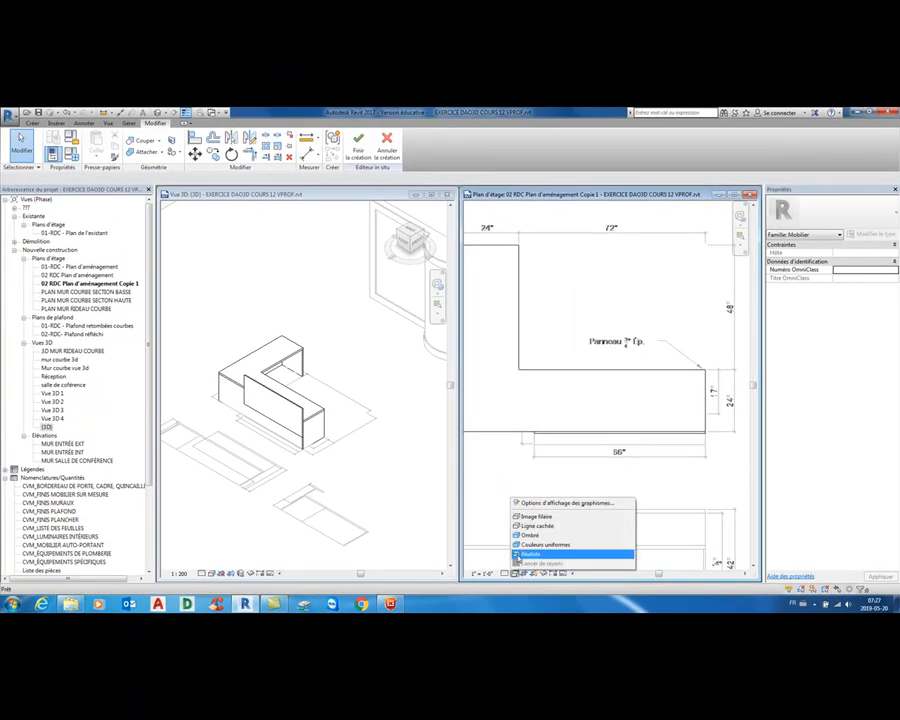
left_click(536, 516)
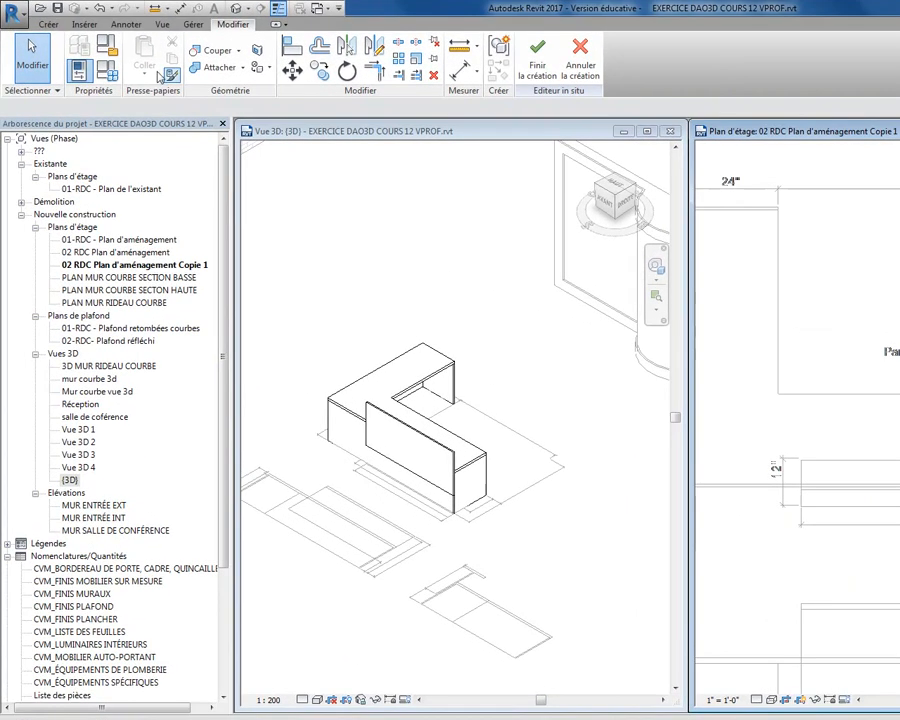
left_click(44, 25)
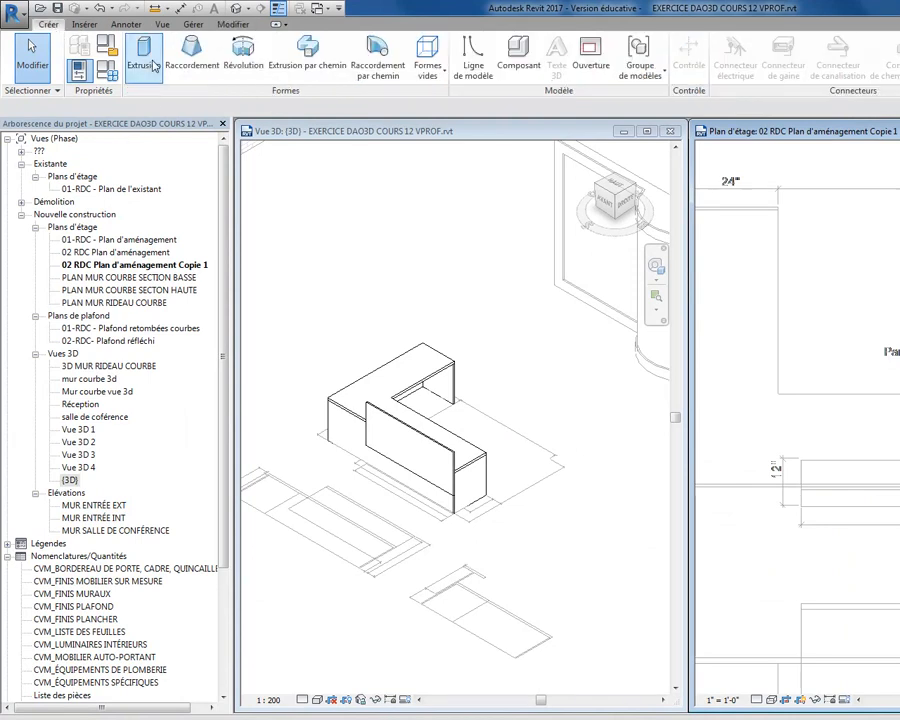
left_click(145, 58)
left_click(576, 46)
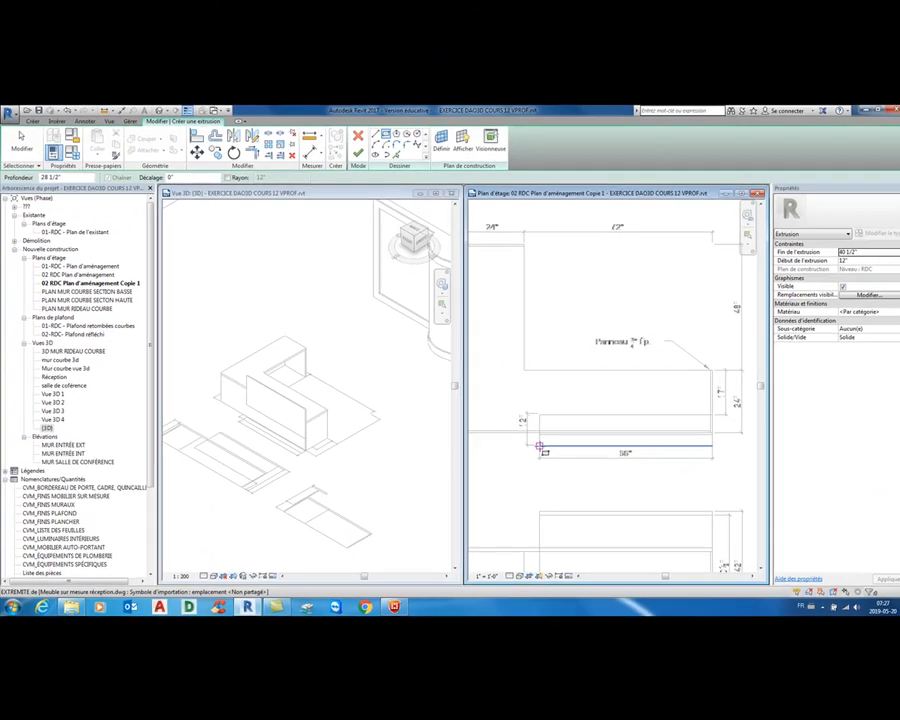
left_click(549, 449)
scroll(712, 414, "up", 2)
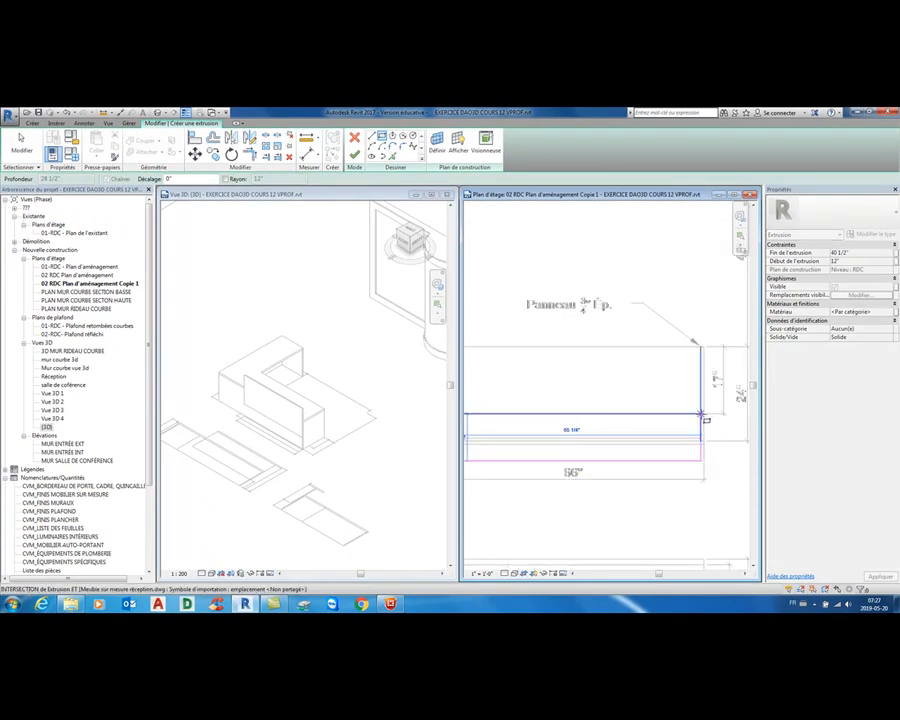
left_click(701, 414)
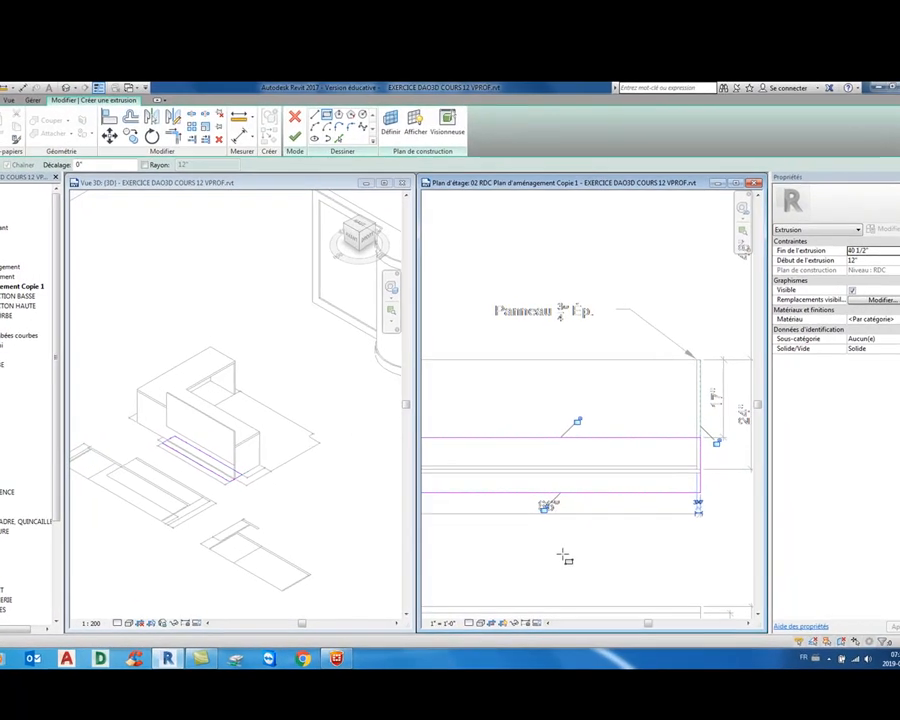
- Examine the imported elevation and side section for the upper counter's bottom and top heights
scroll(588, 516, "down", 3)
scroll(573, 551, "down", 1)
scroll(680, 593, "up", 1)
middle_click_drag(676, 593, 631, 524)
scroll(661, 512, "up", 3)
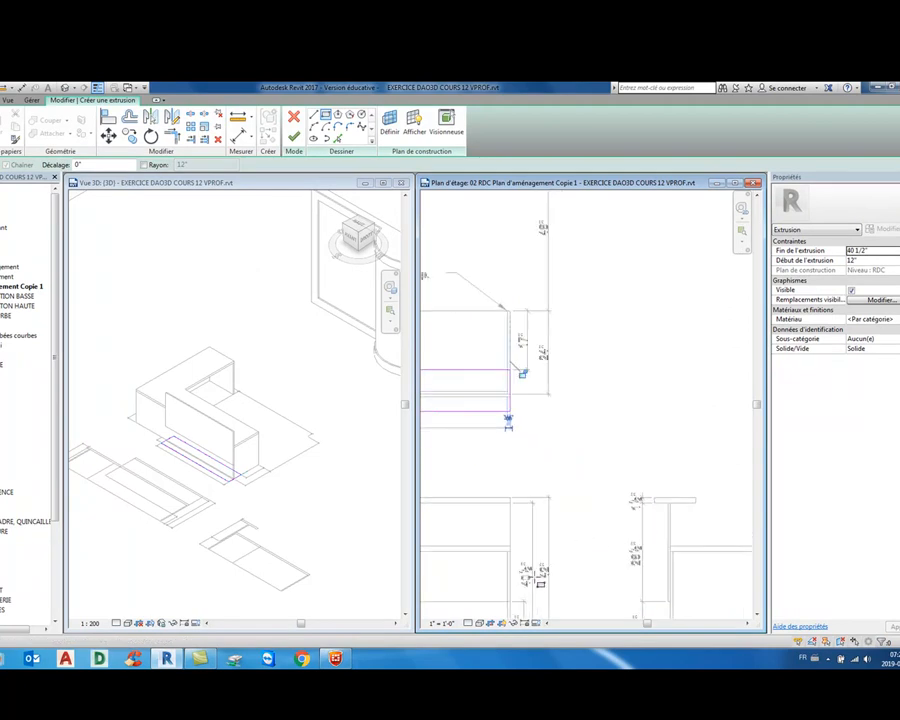
scroll(535, 590, "up", 1)
scroll(535, 590, "up", 1)
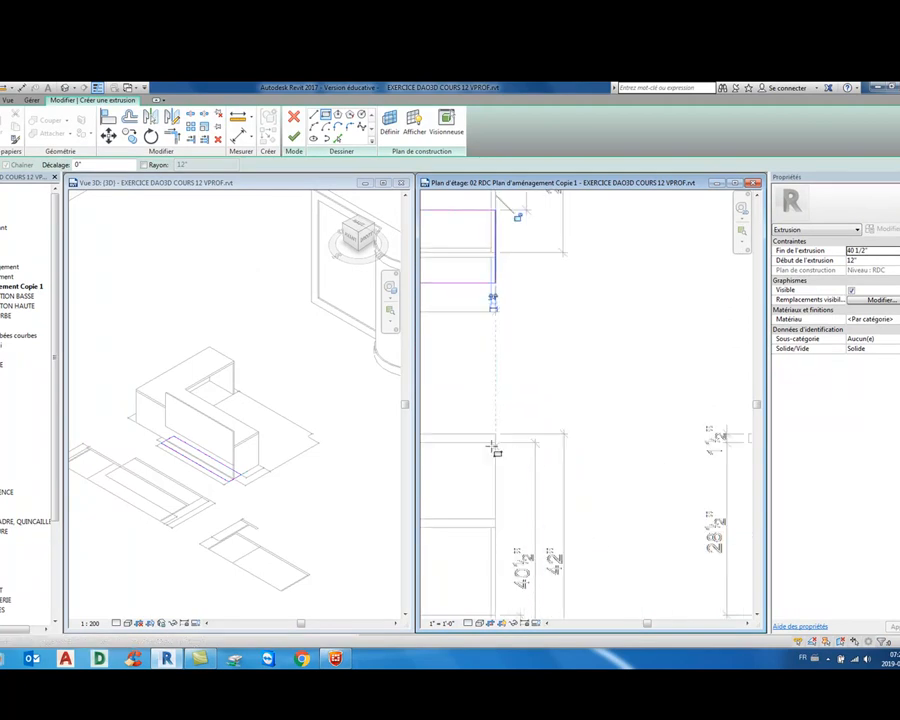
scroll(530, 420, "down", 2)
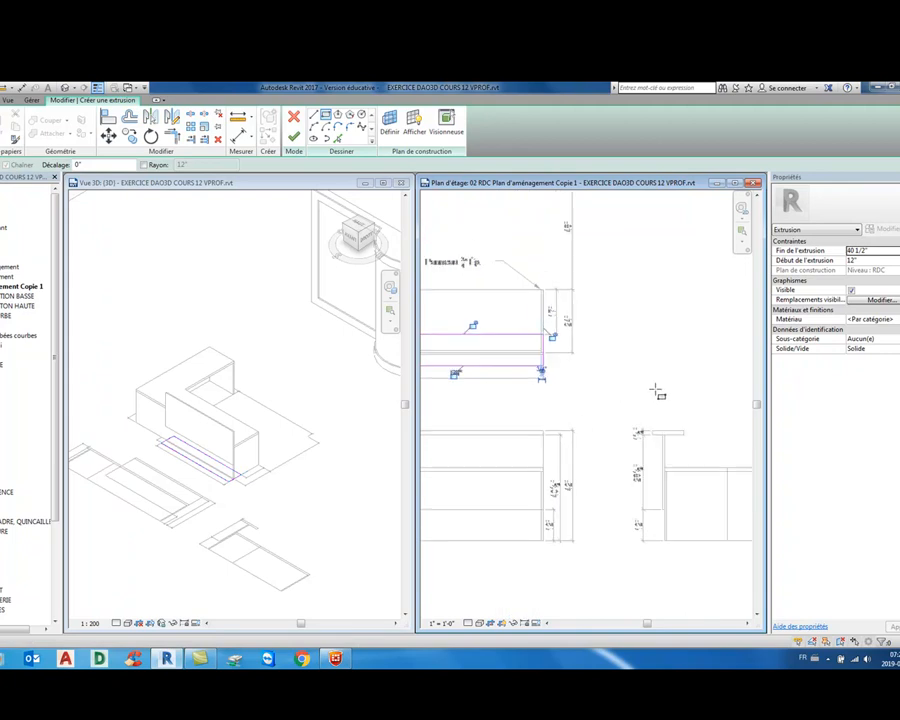
- Set the extrusion start to 40.5" and end to 42", and finish the upper counter
left_click(864, 260)
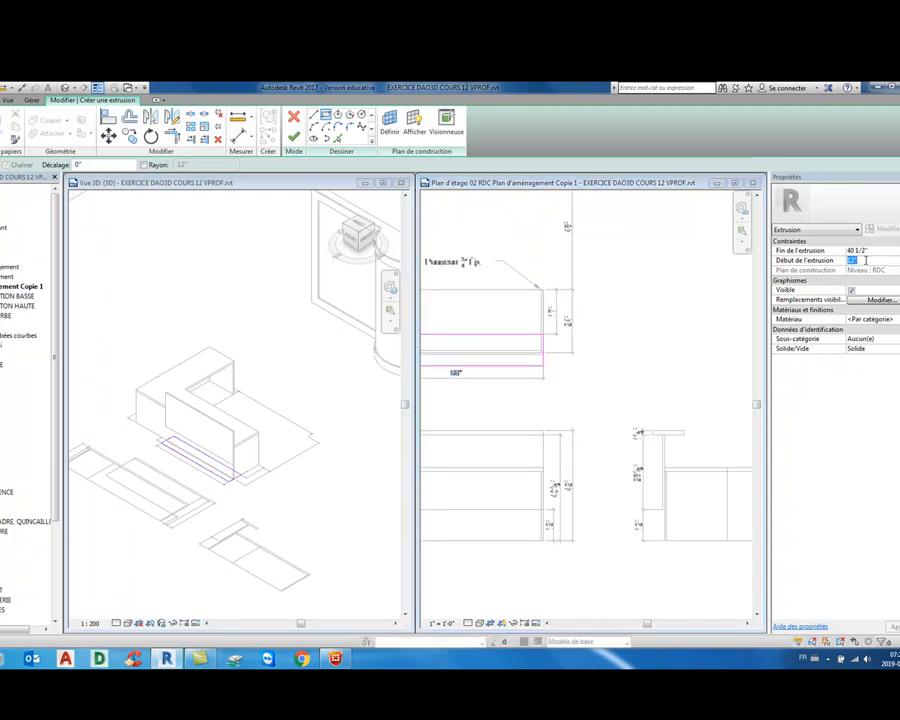
type("40.5")
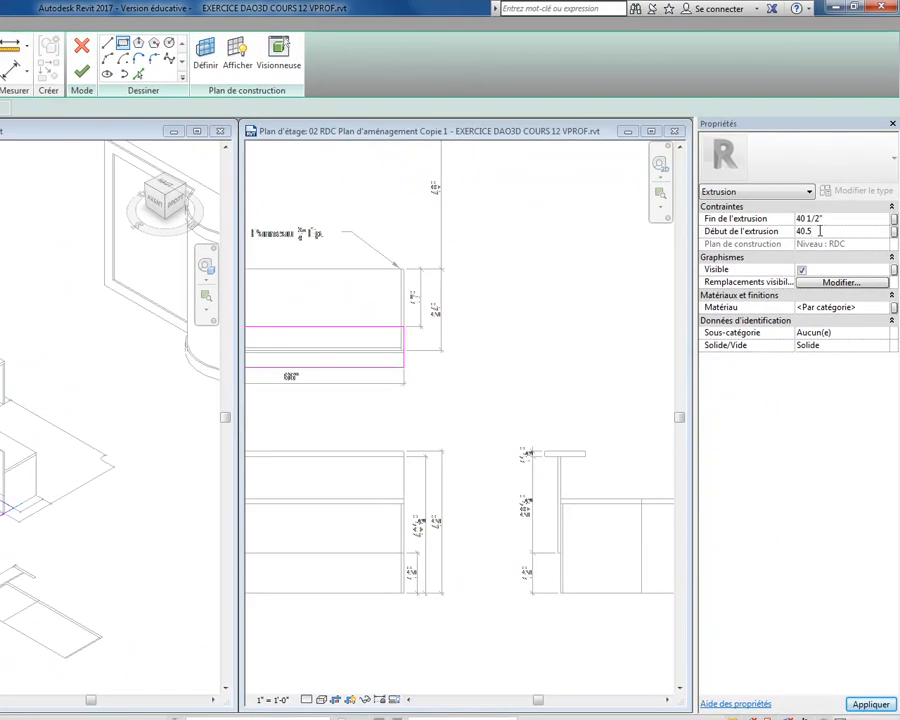
key("Return")
left_click(740, 206)
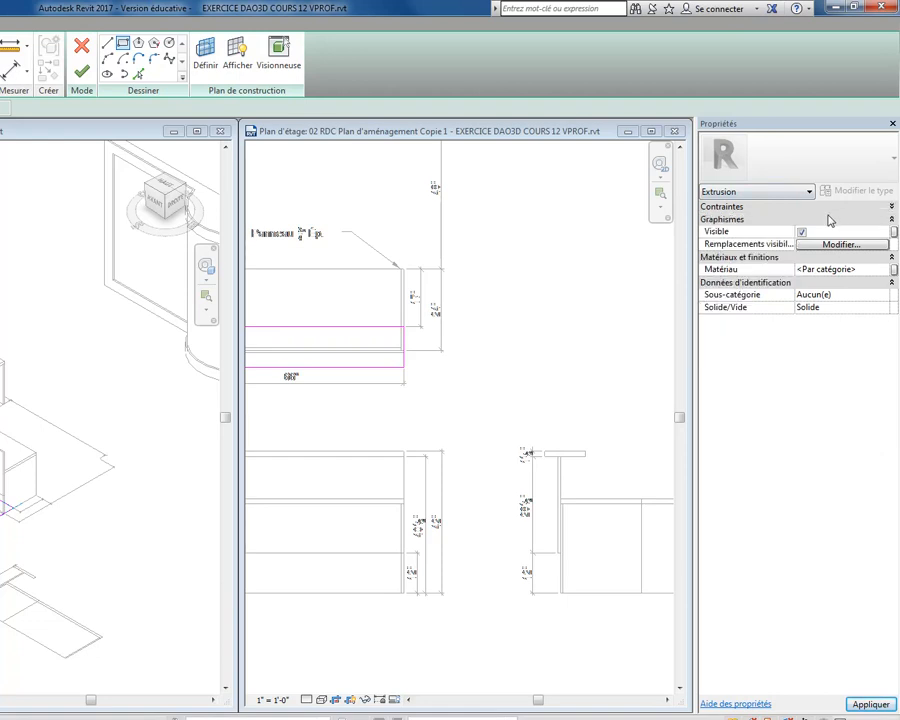
left_click(891, 207)
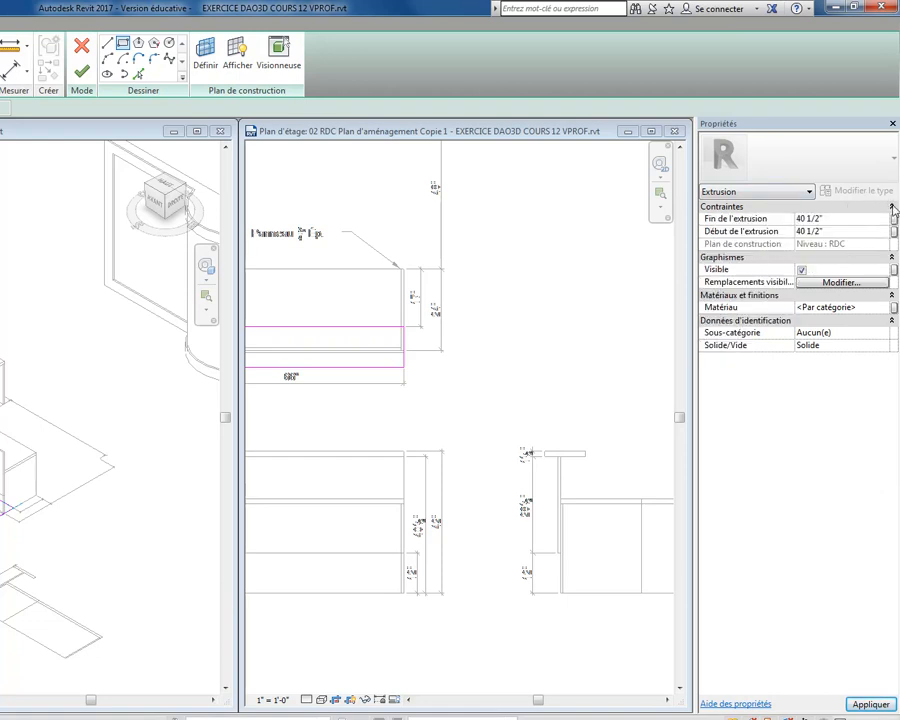
left_click(830, 219)
type("42")
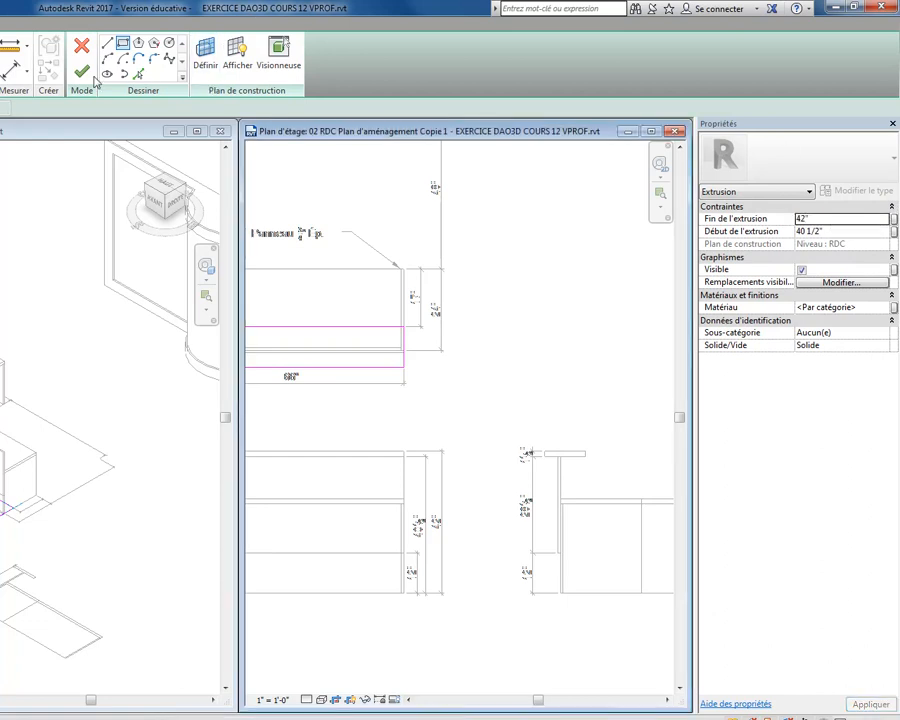
left_click(82, 72)
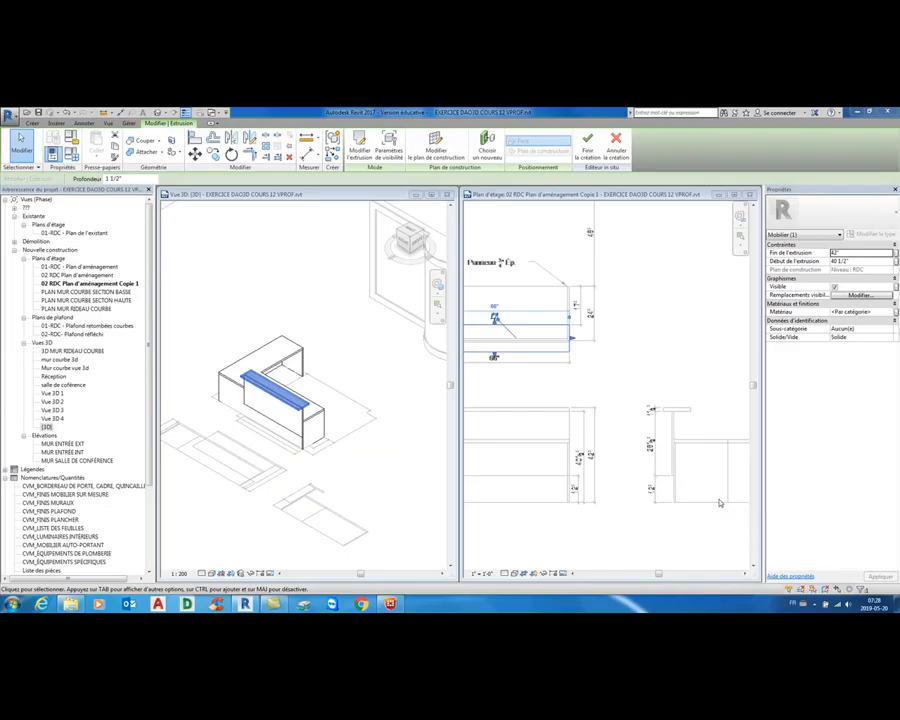
- Deselect the upper counter and examine it on the raised front panel in the 3D view
scroll(610, 410, "down", 5)
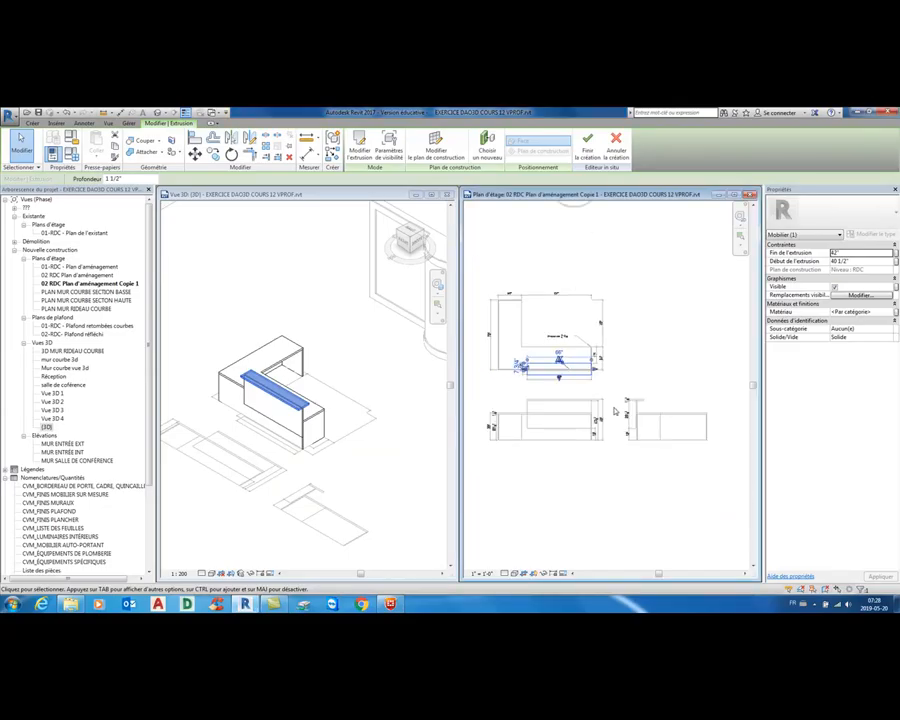
left_click(345, 412)
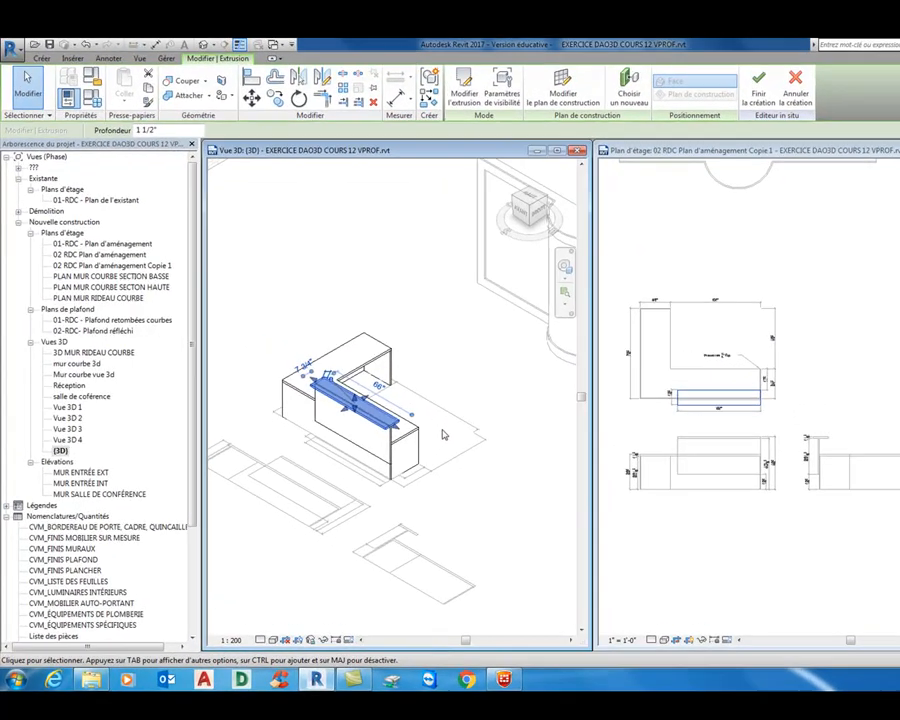
middle_click_drag(449, 437, 470, 540, "shift")
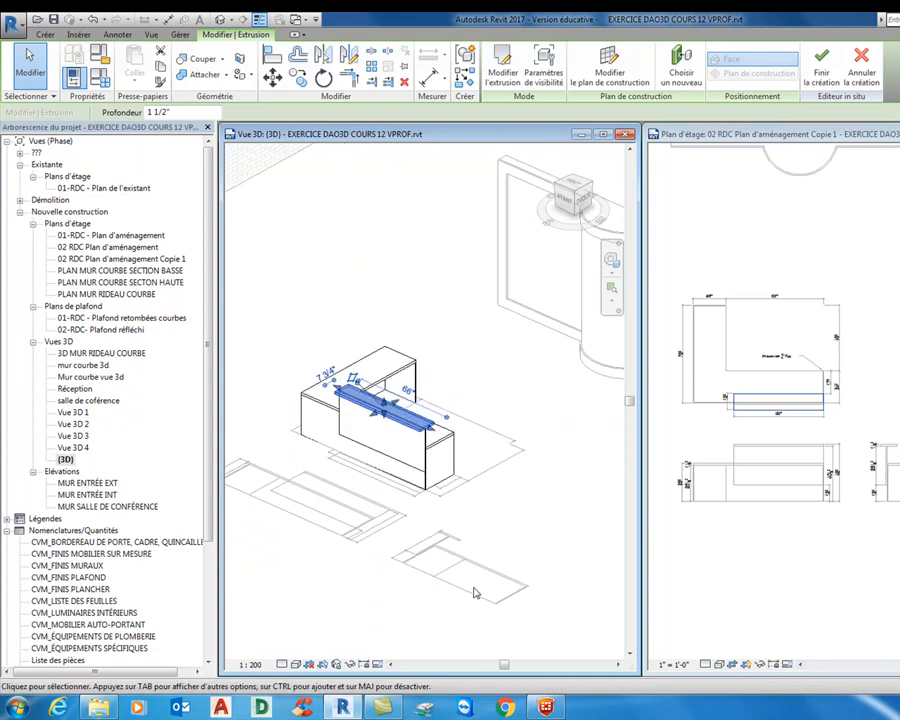
scroll(445, 500, "up", 4)
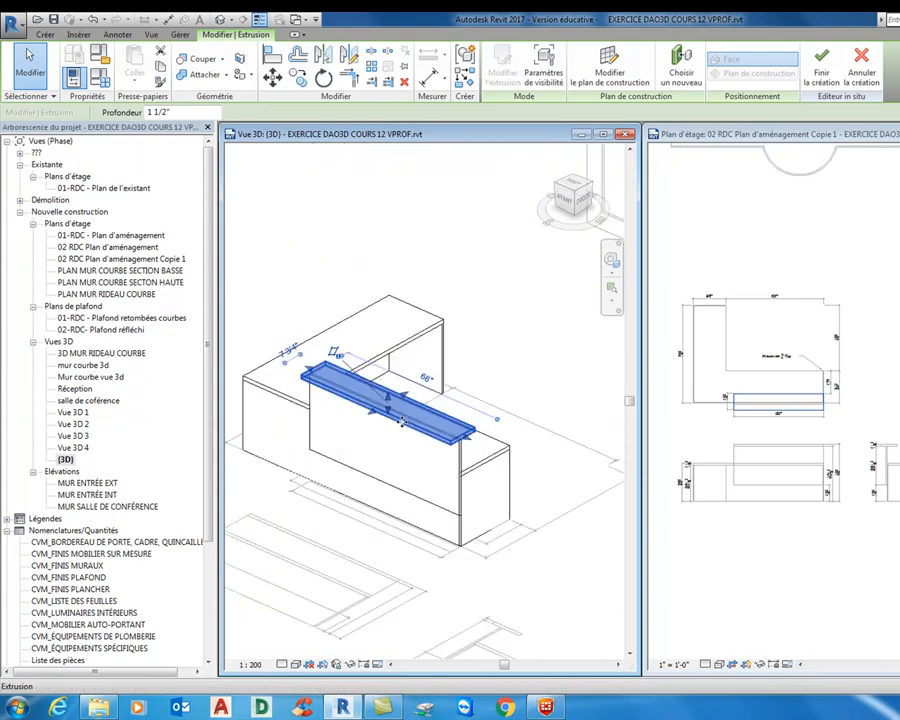
left_click(511, 499)
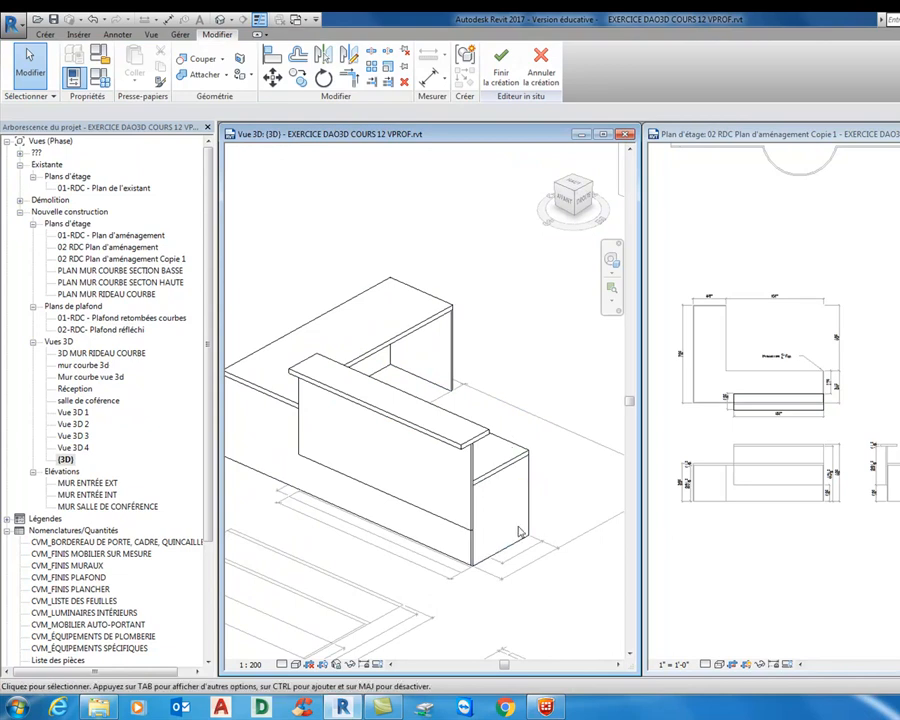
scroll(415, 425, "up", 4)
middle_click_drag(368, 417, 442, 440)
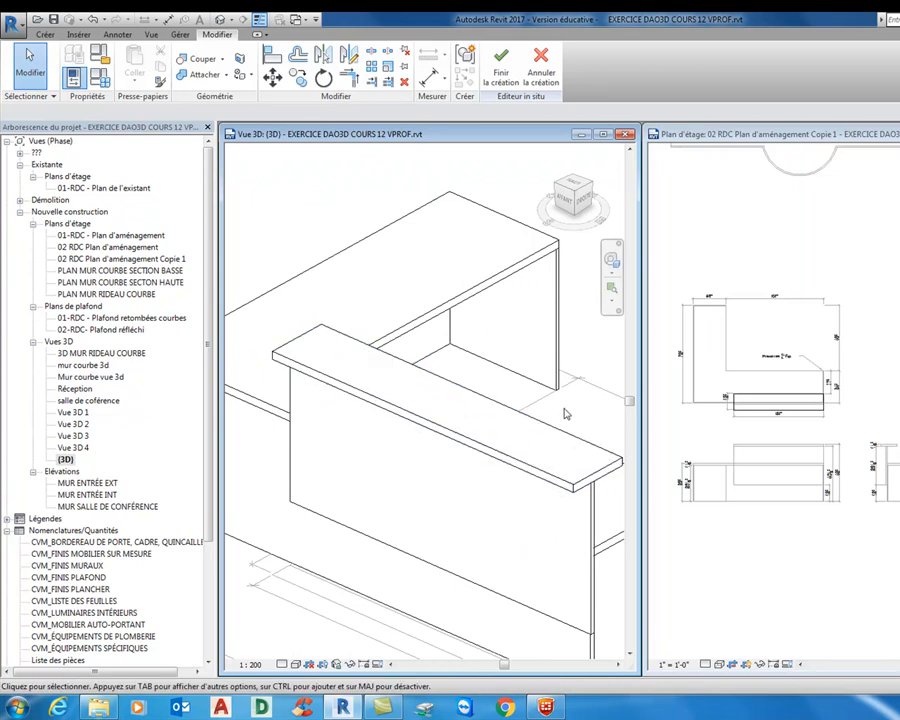
scroll(563, 408, "down", 1)
middle_click_drag(567, 424, 534, 459)
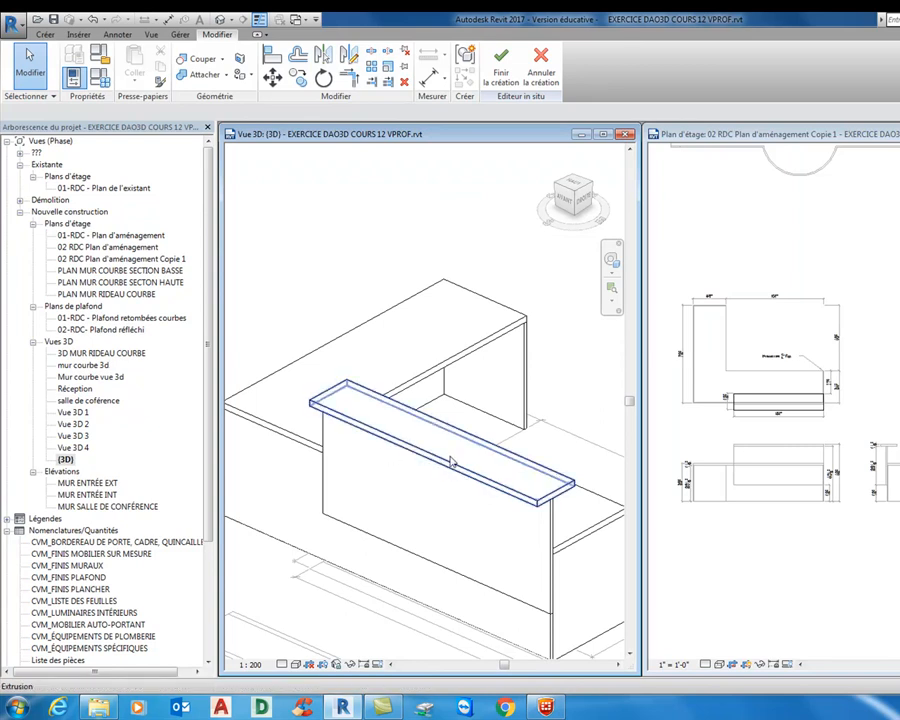
scroll(446, 440, "up", 1)
middle_click_drag(446, 440, 502, 447)
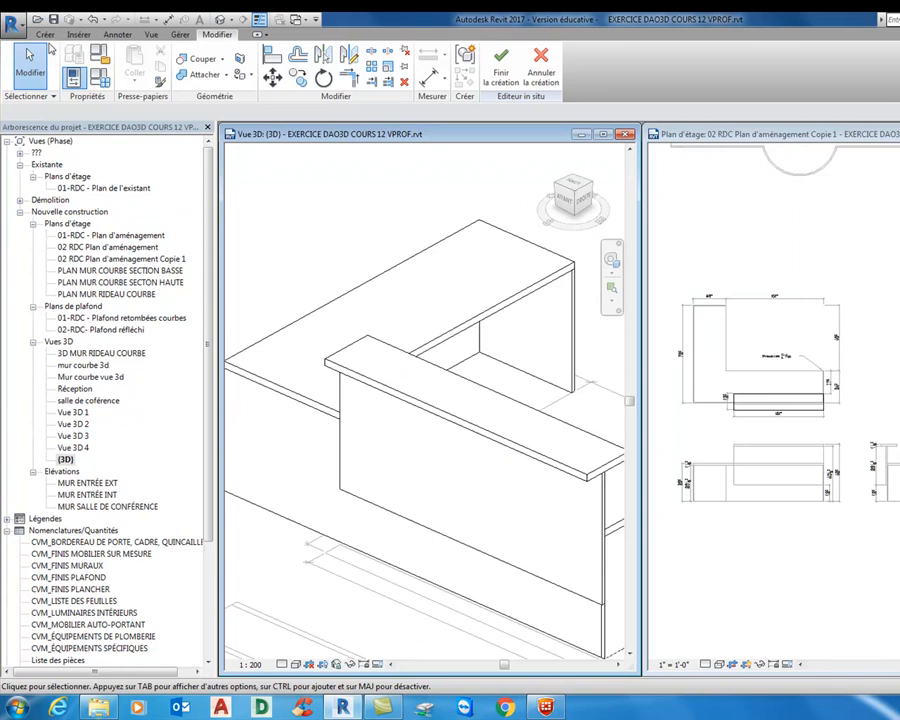
- Start a sweep, pick the upper counter's four top edges as its path, and finish the path
left_click(45, 35)
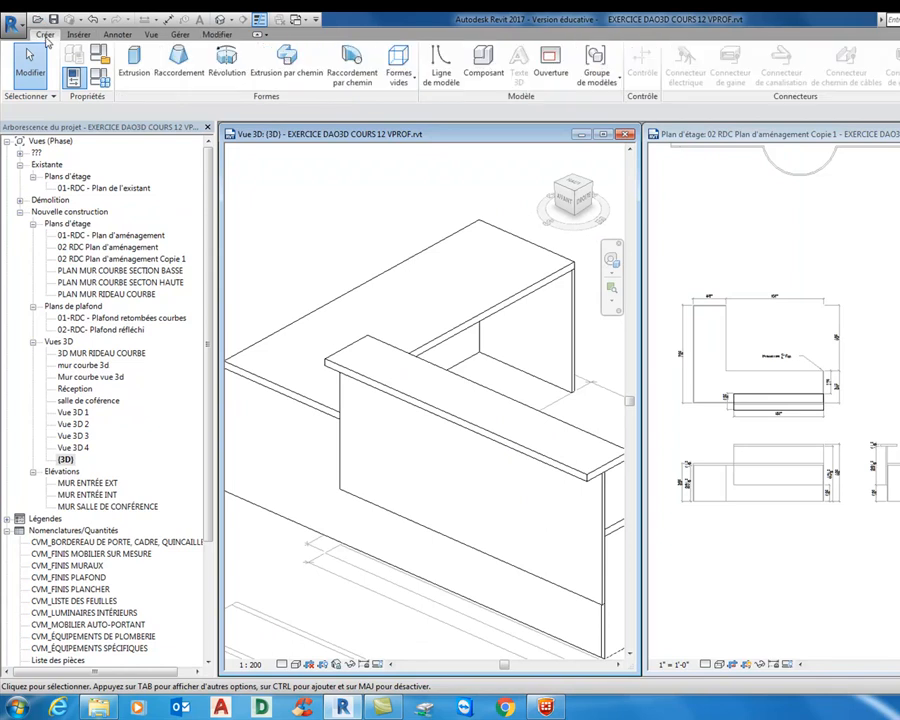
left_click(292, 70)
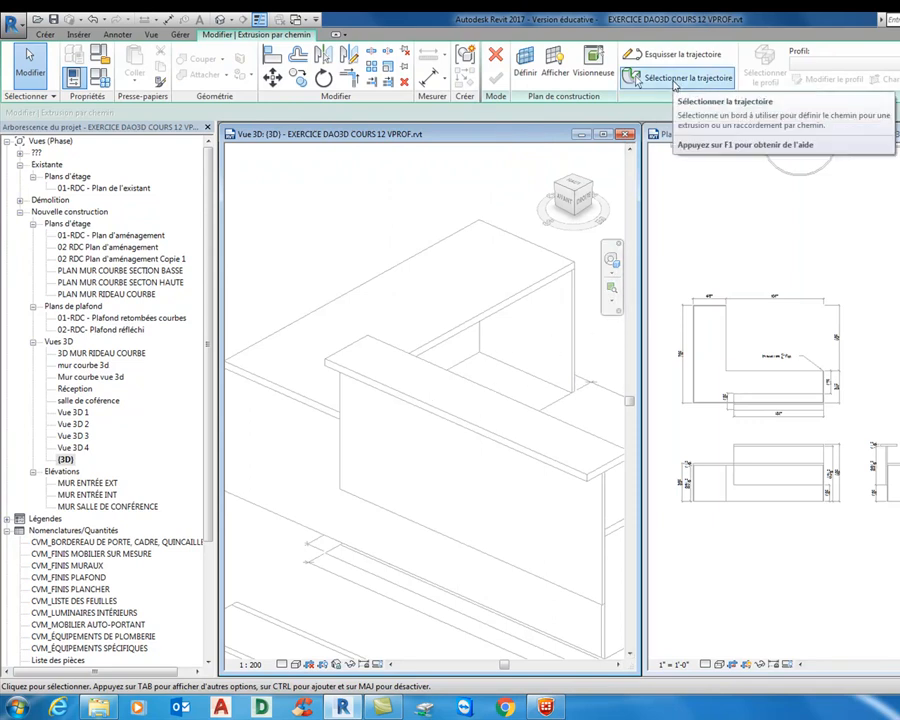
left_click(674, 85)
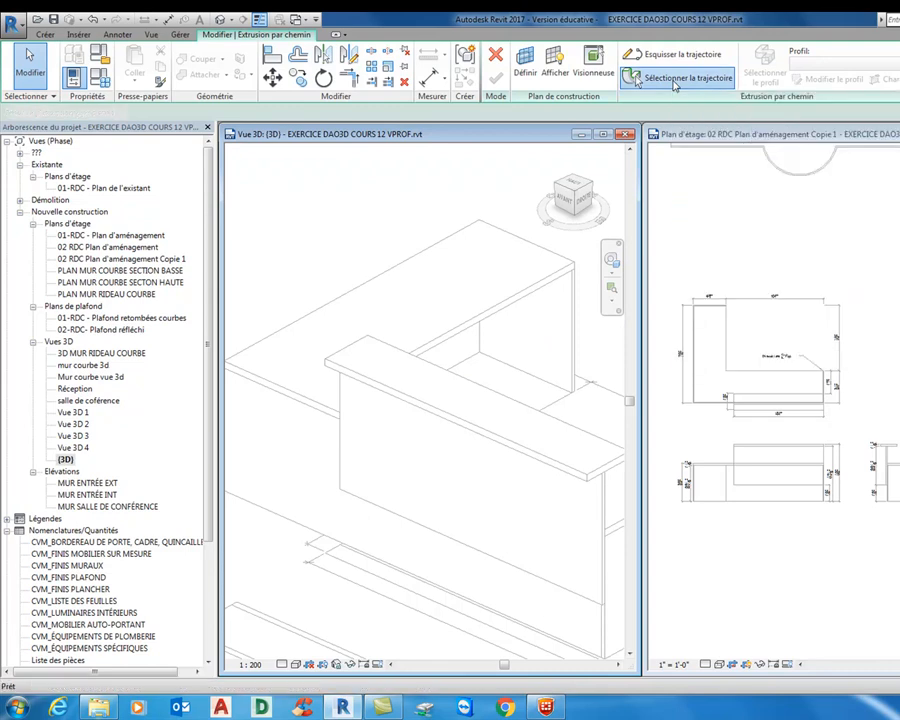
left_click(491, 440)
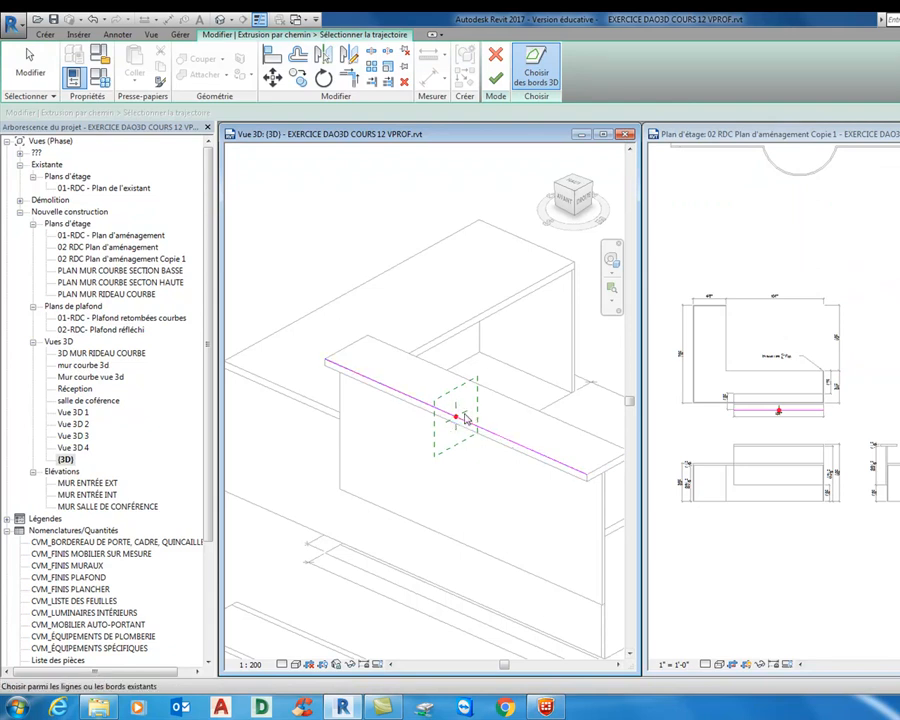
left_click(381, 341)
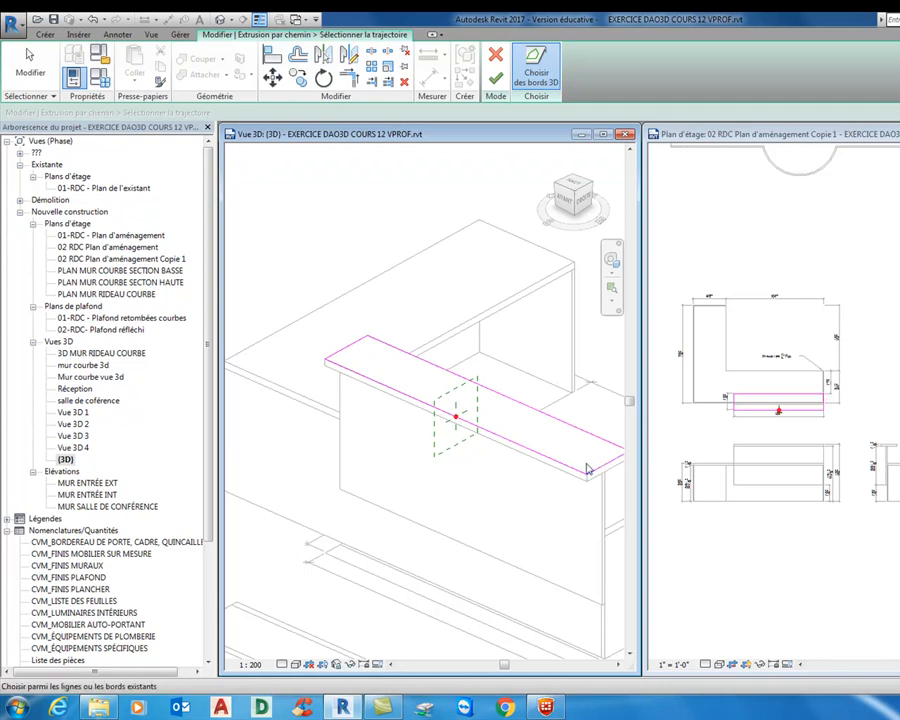
scroll(466, 420, "up", 5)
middle_click_drag(466, 420, 433, 352)
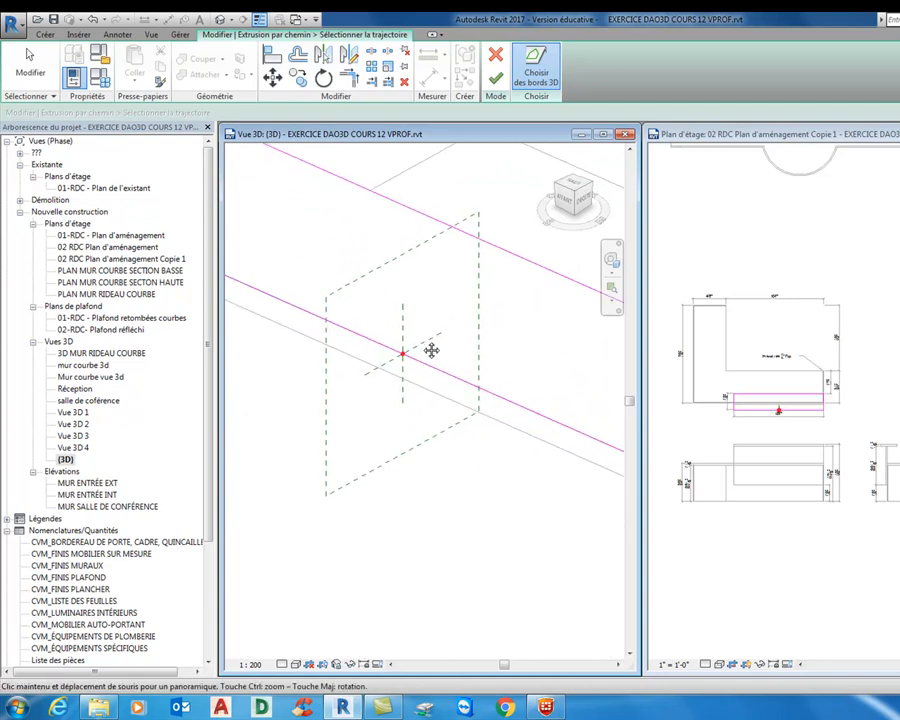
scroll(440, 370, "down", 1)
scroll(516, 366, "down", 2)
scroll(538, 405, "down", 3)
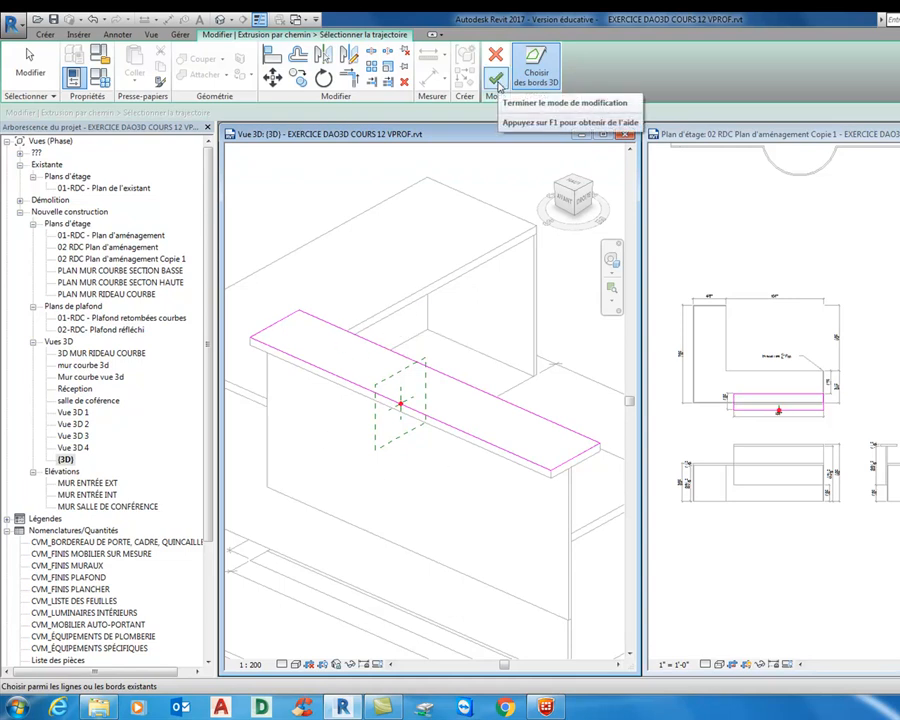
left_click(498, 82)
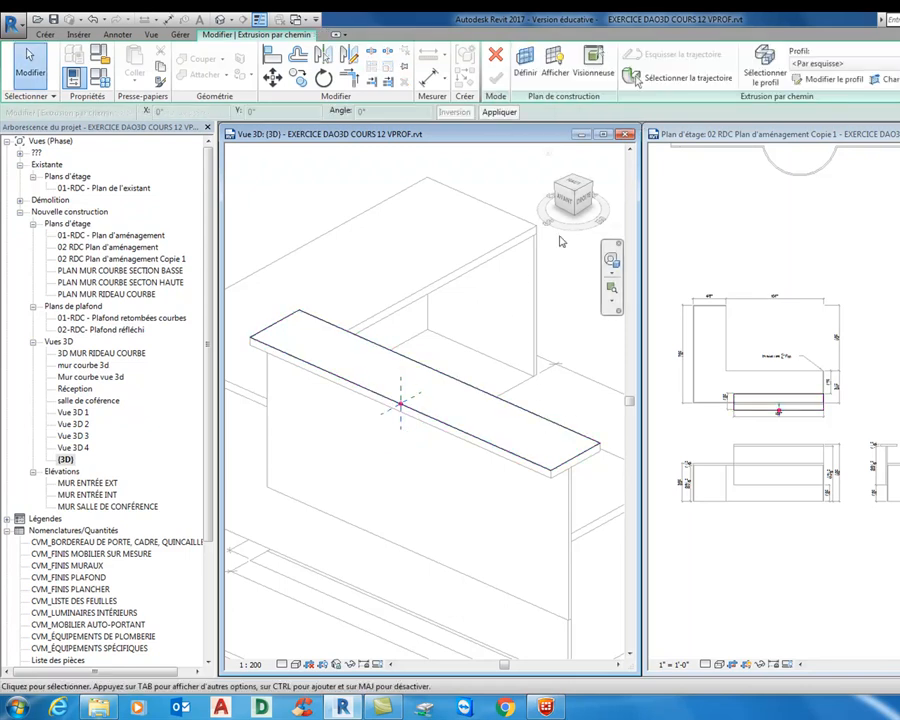
- Edit the sweep profile and sketch an outward-bulging arc from the upper counter's top edge to its bottom edge, 1 1/2" tall
left_click(828, 80)
middle_click_drag(395, 397, 436, 370)
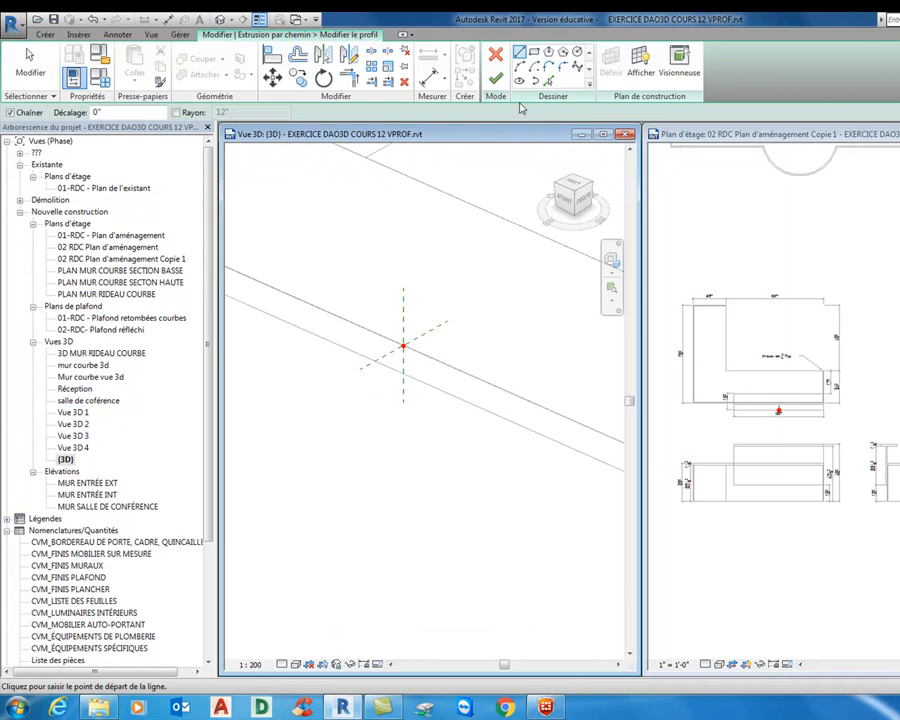
left_click(521, 66)
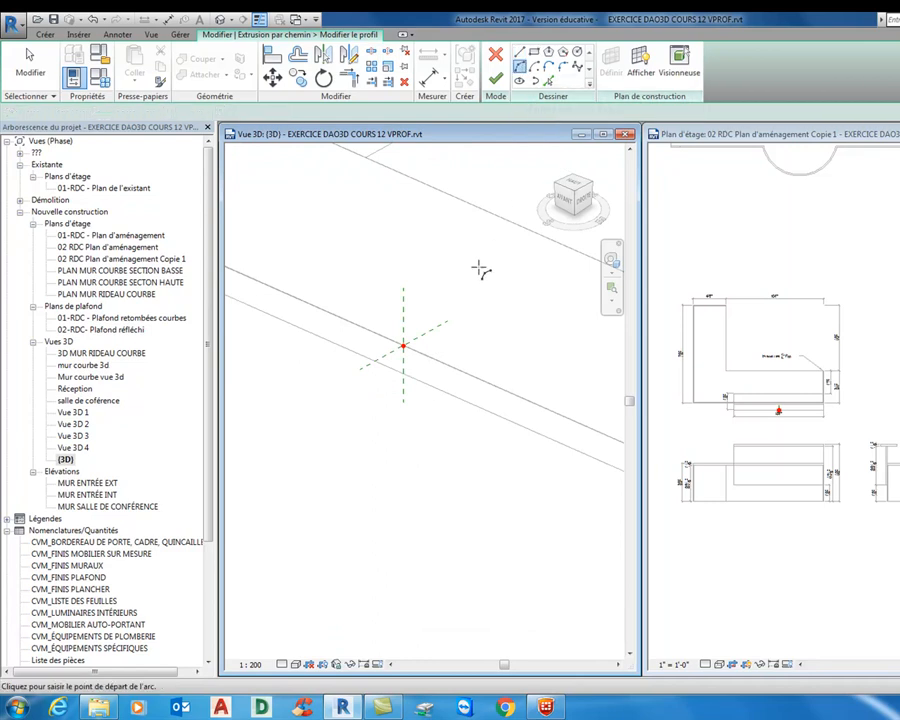
left_click(403, 347)
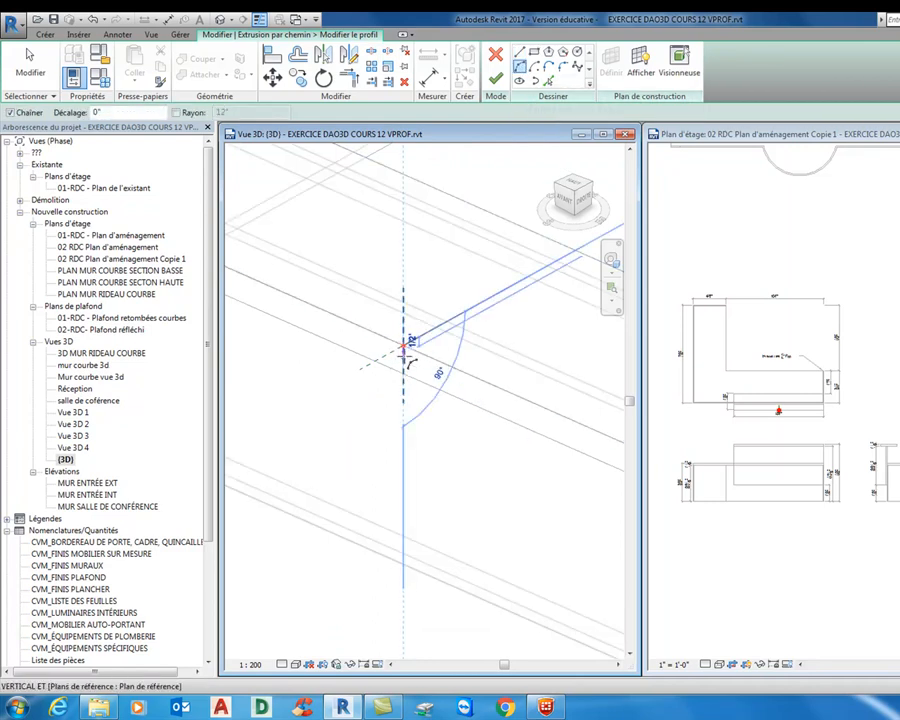
left_click(396, 368)
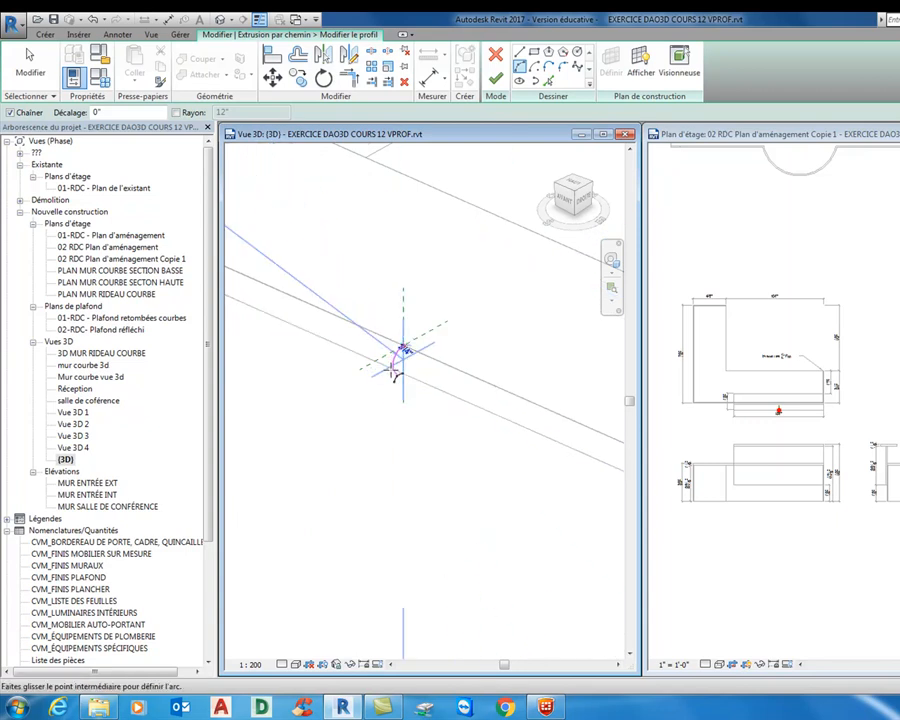
left_click(398, 373)
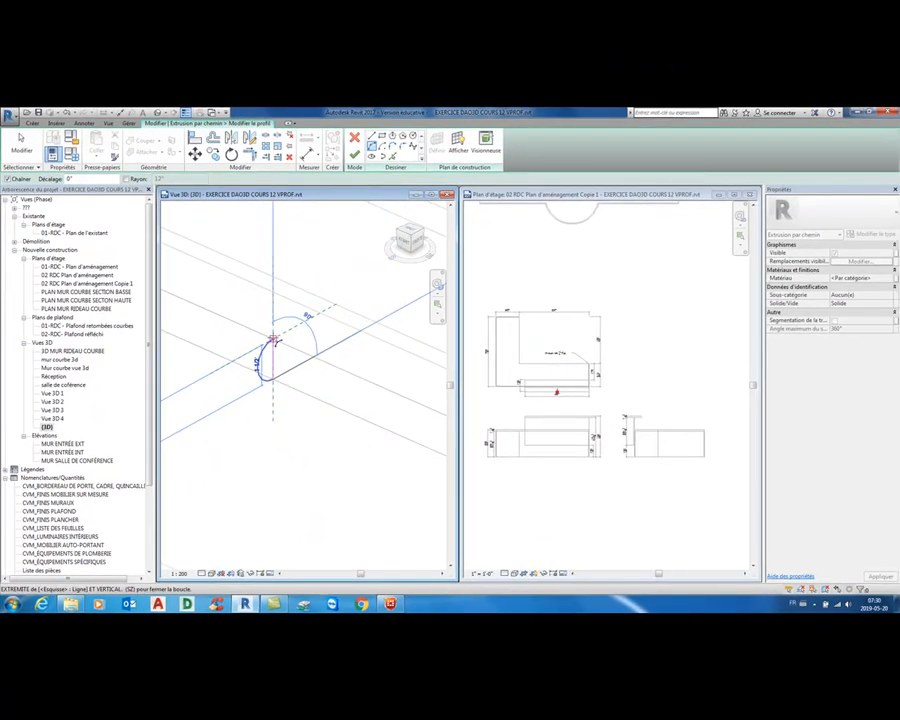
left_click(274, 339)
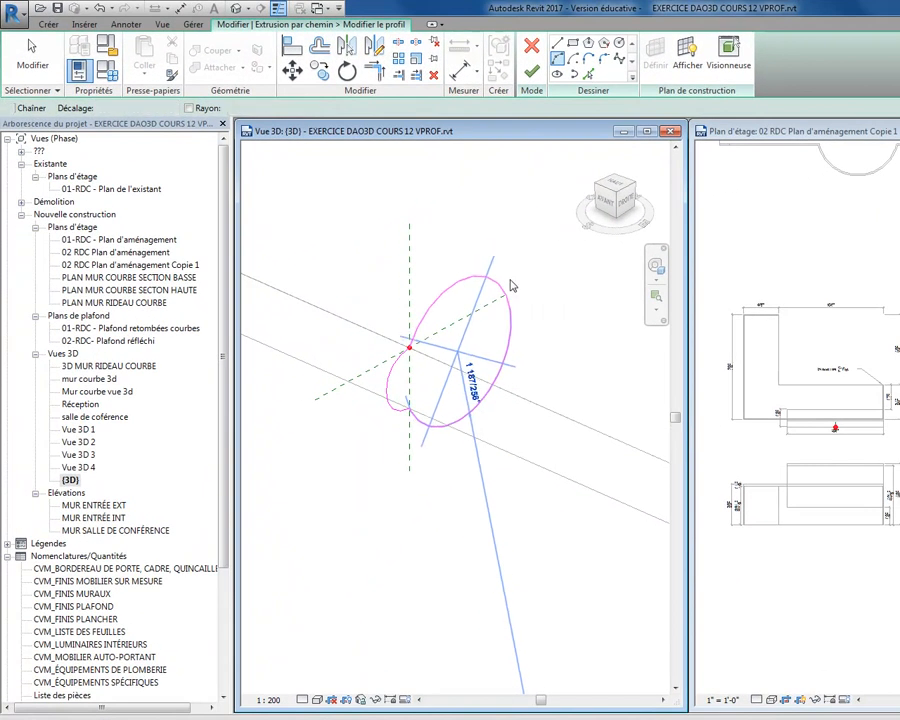
- Close the arc profile with a vertical line along the counter's edge, and finish the profile and the sweep
left_click(588, 61)
left_click(557, 44)
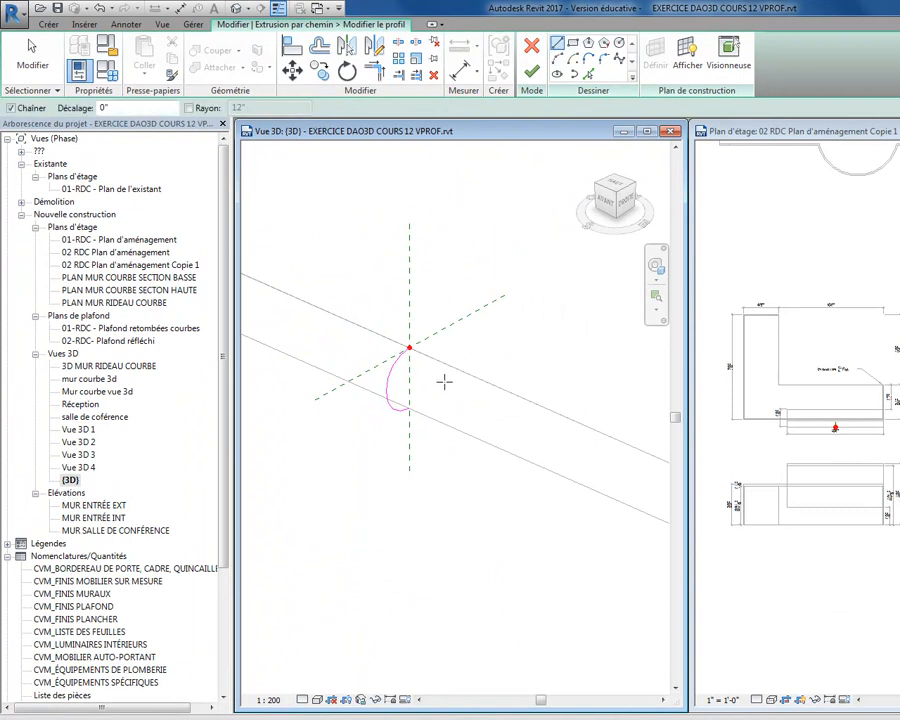
left_click(410, 408)
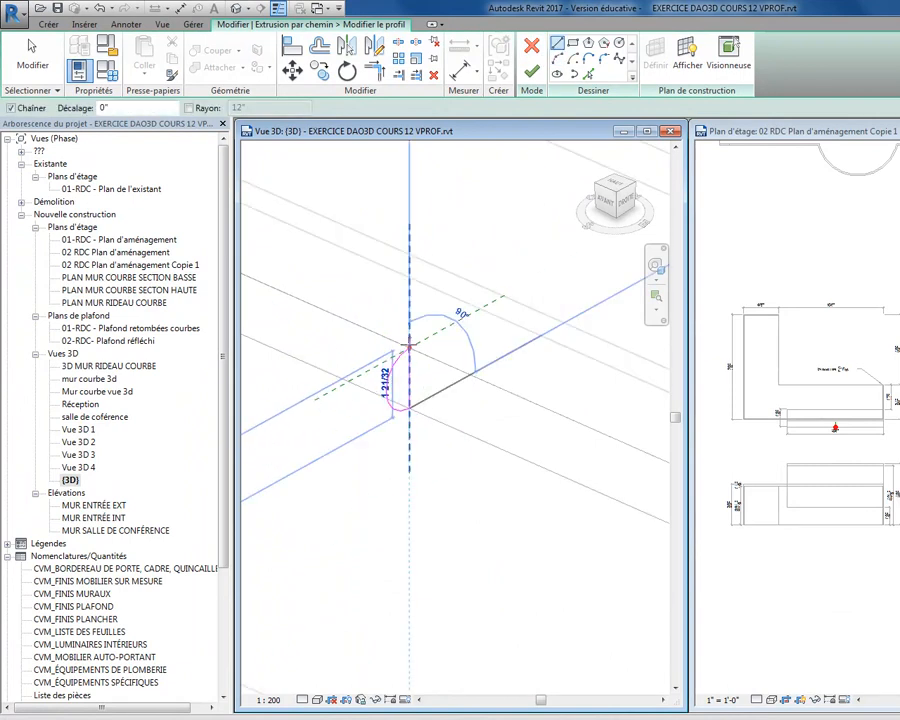
left_click(409, 347)
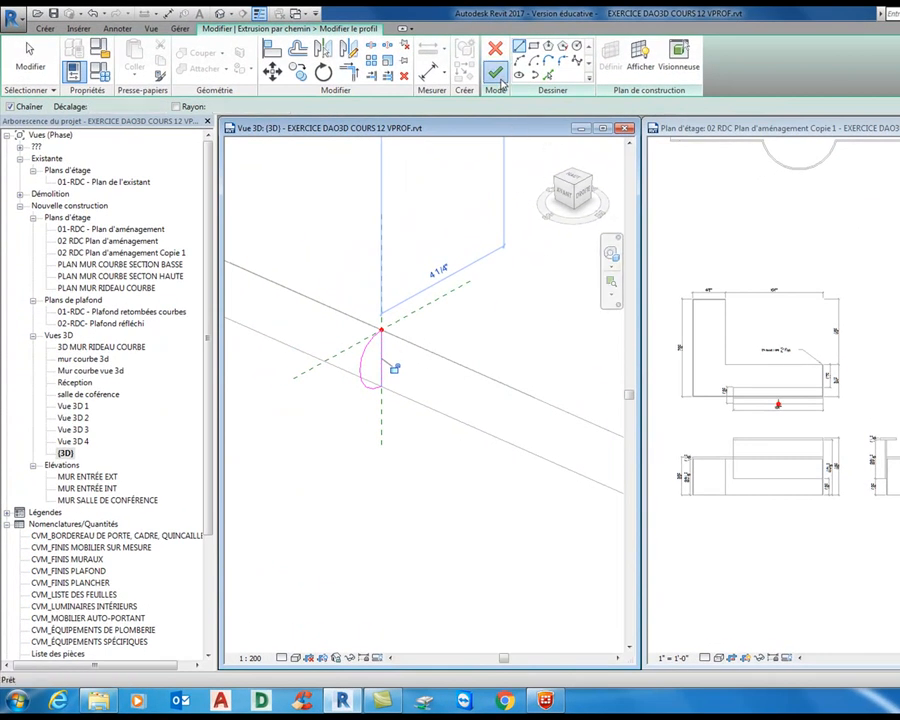
left_click(495, 73)
left_click(500, 78)
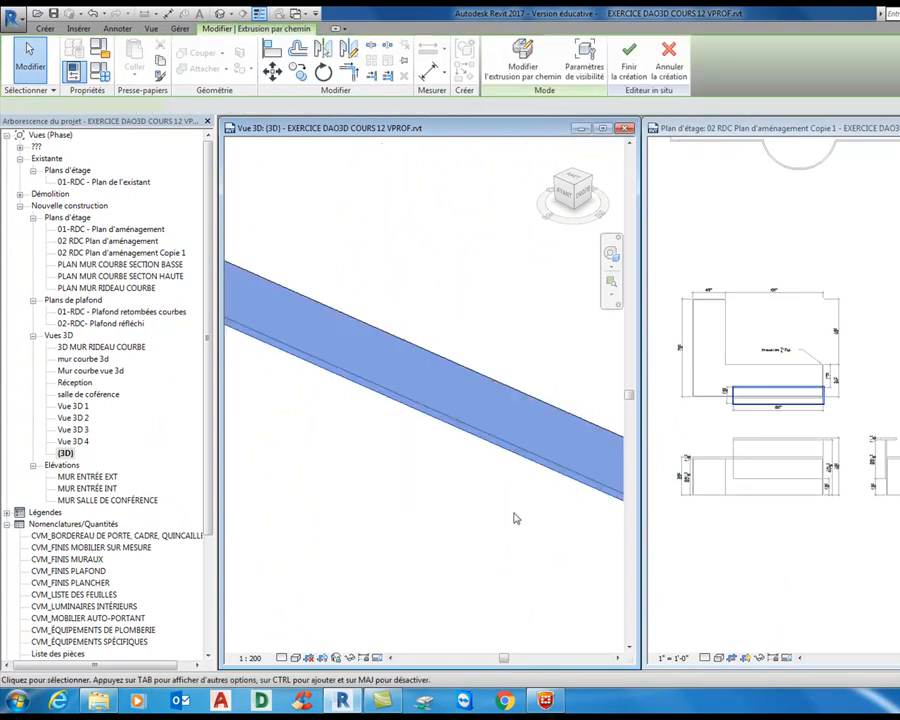
- Inspect the swept counter edge with the Realistic visual style, and return the 3D view to Hidden Line
scroll(500, 502, "up", 3)
scroll(507, 500, "down", 2)
middle_click_drag(503, 506, 400, 408)
scroll(427, 434, "down", 1)
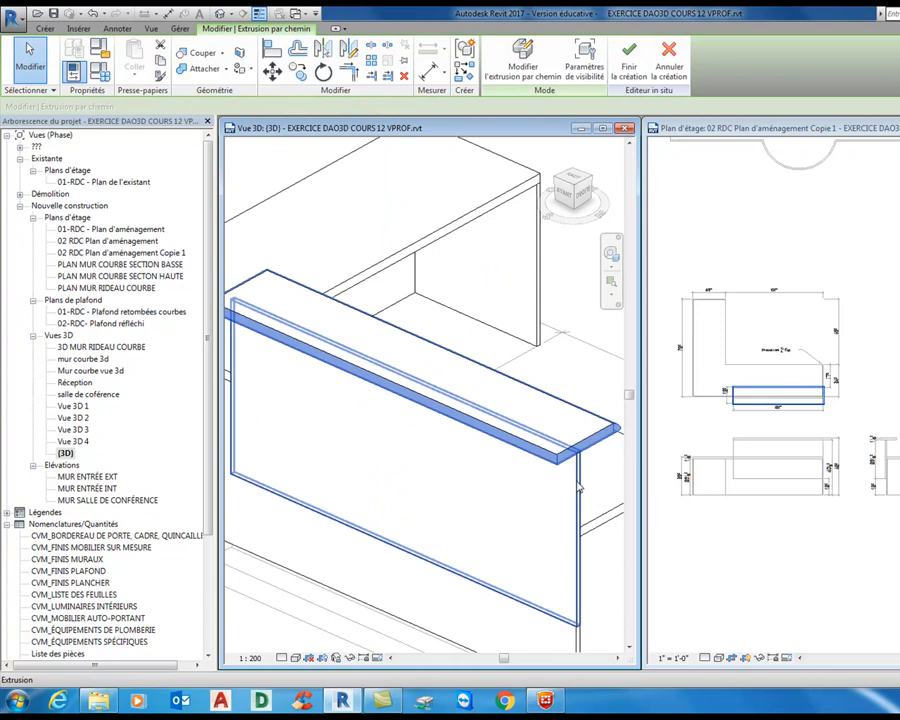
scroll(600, 527, "down", 2)
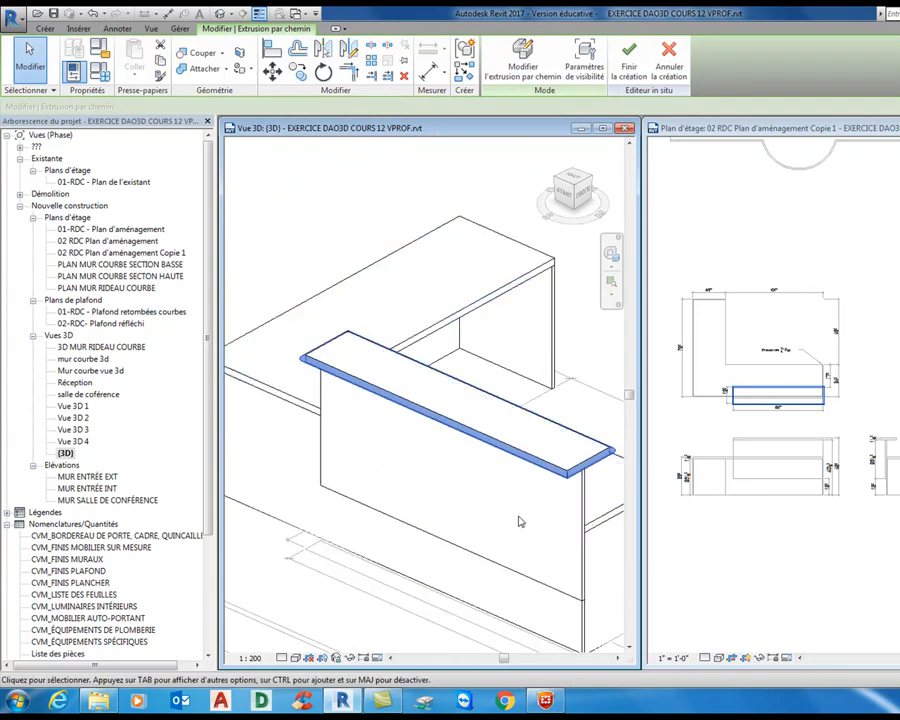
left_click(310, 658)
left_click(320, 632)
left_click(279, 585)
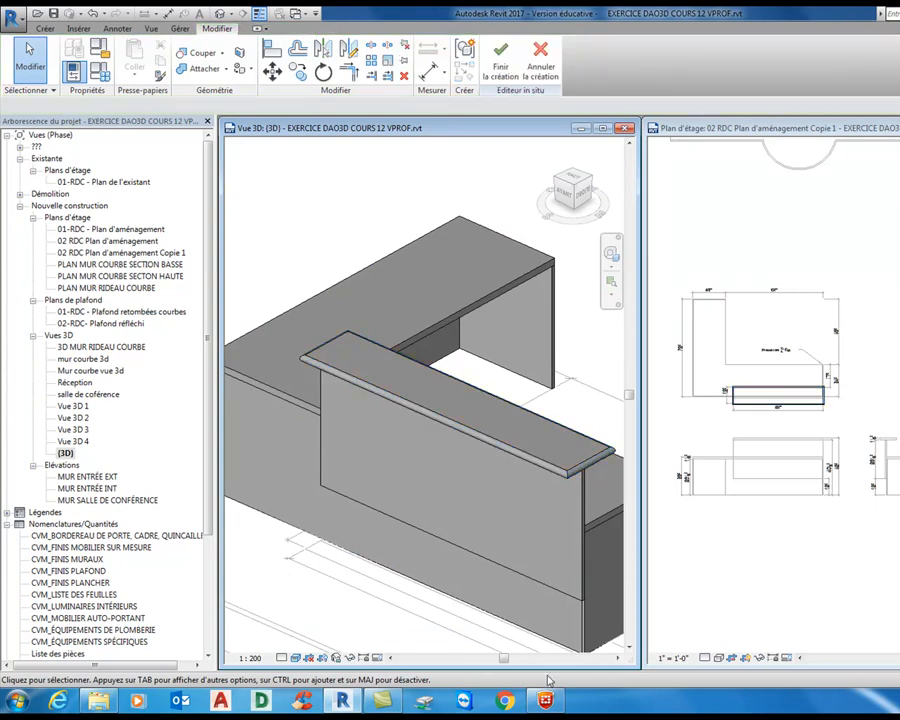
left_click(296, 658)
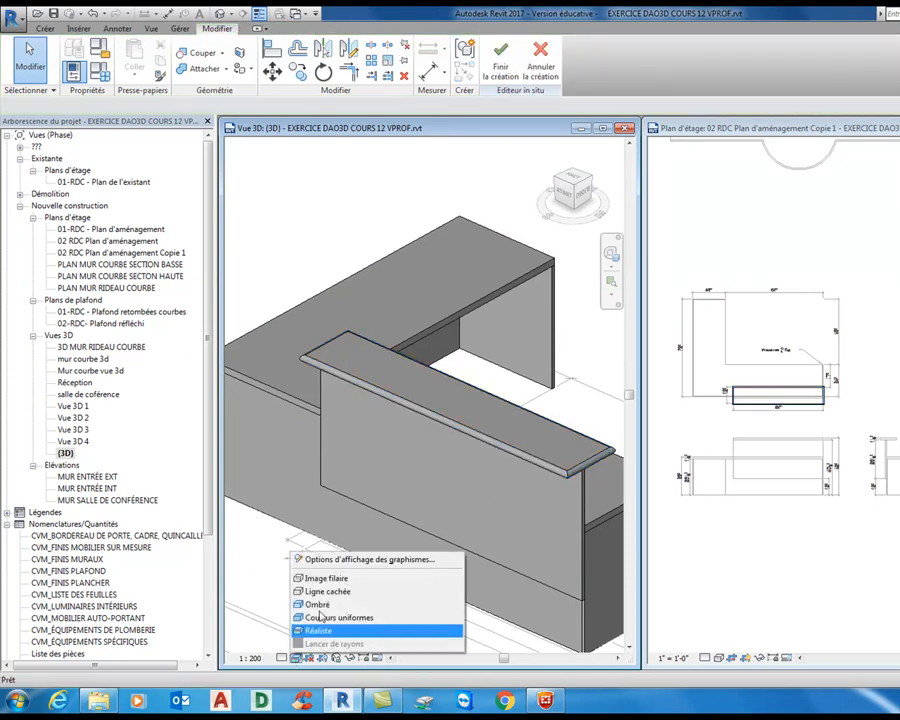
left_click(335, 595)
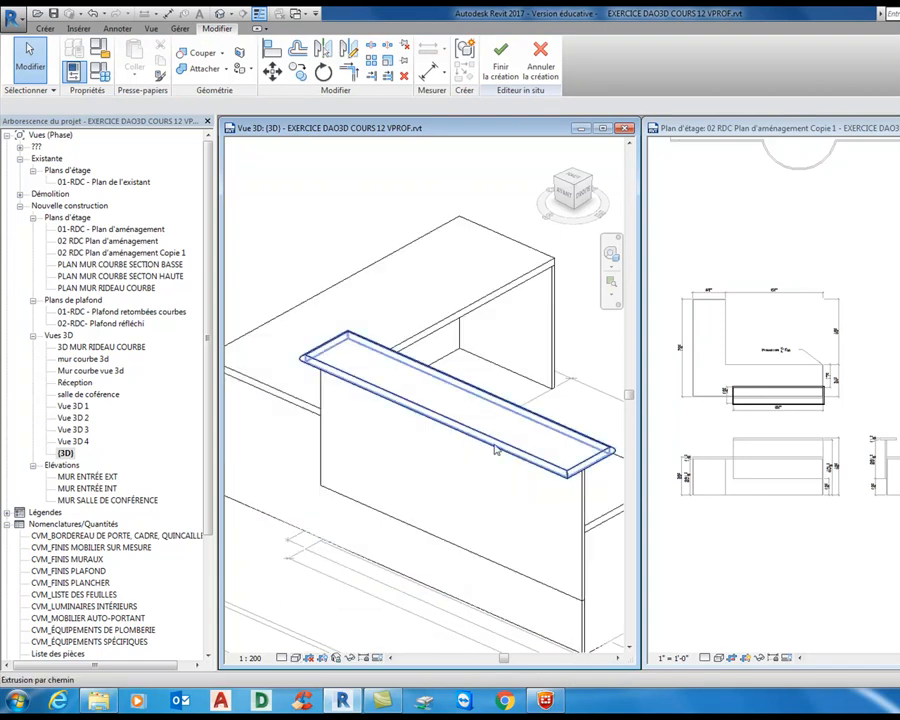
- Examine the desk from its right side and finish the in-place model
middle_click_drag(542, 466, 442, 470, "shift")
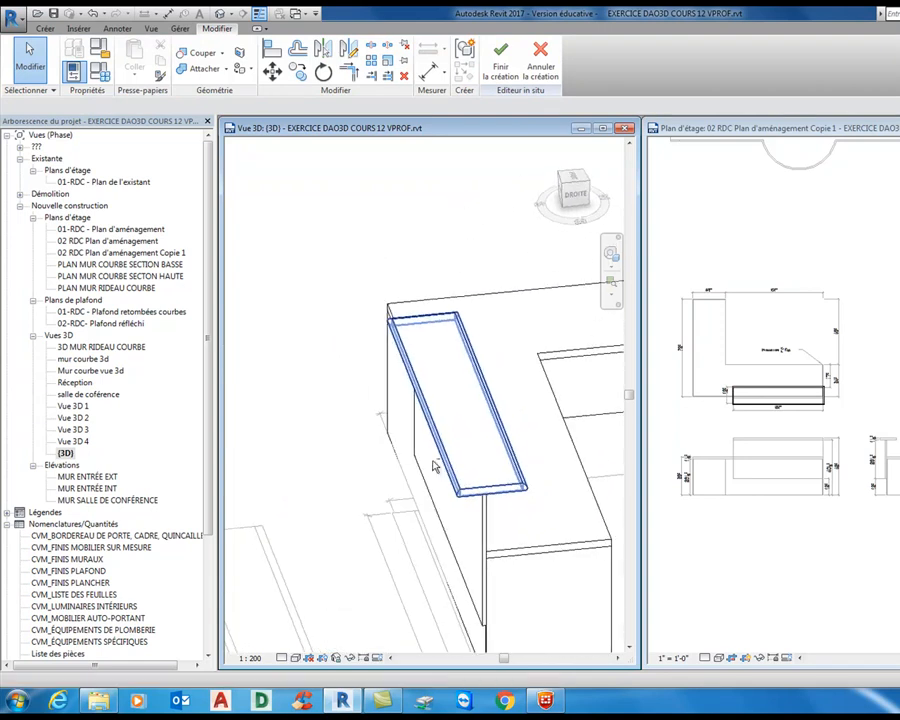
middle_click_drag(526, 470, 452, 434, "shift")
middle_click_drag(581, 523, 376, 402)
middle_click_drag(526, 504, 476, 518)
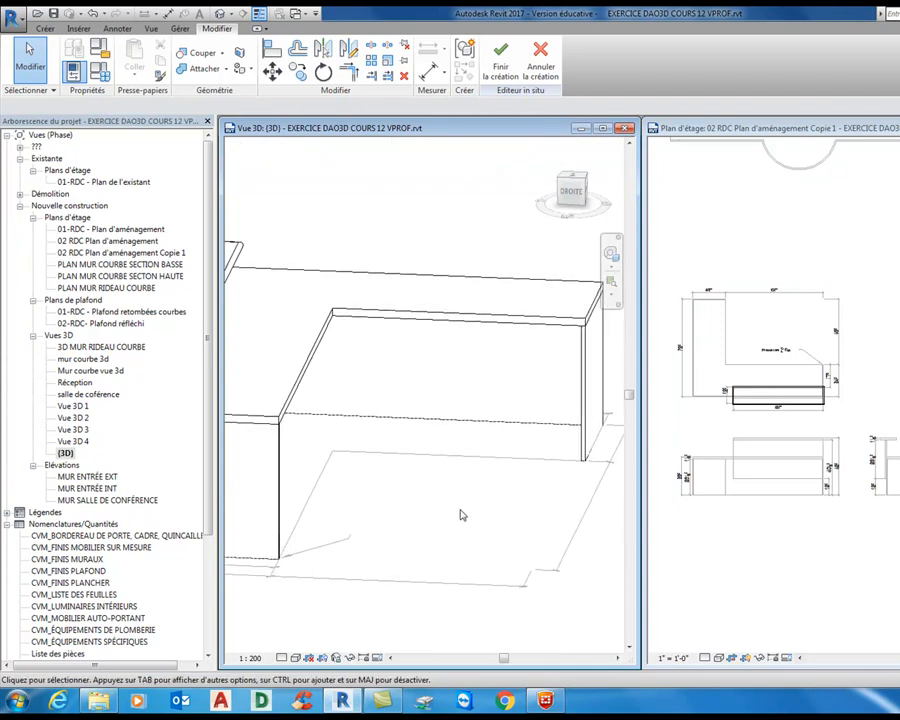
left_click(500, 60)
scroll(484, 376, "down", 5)
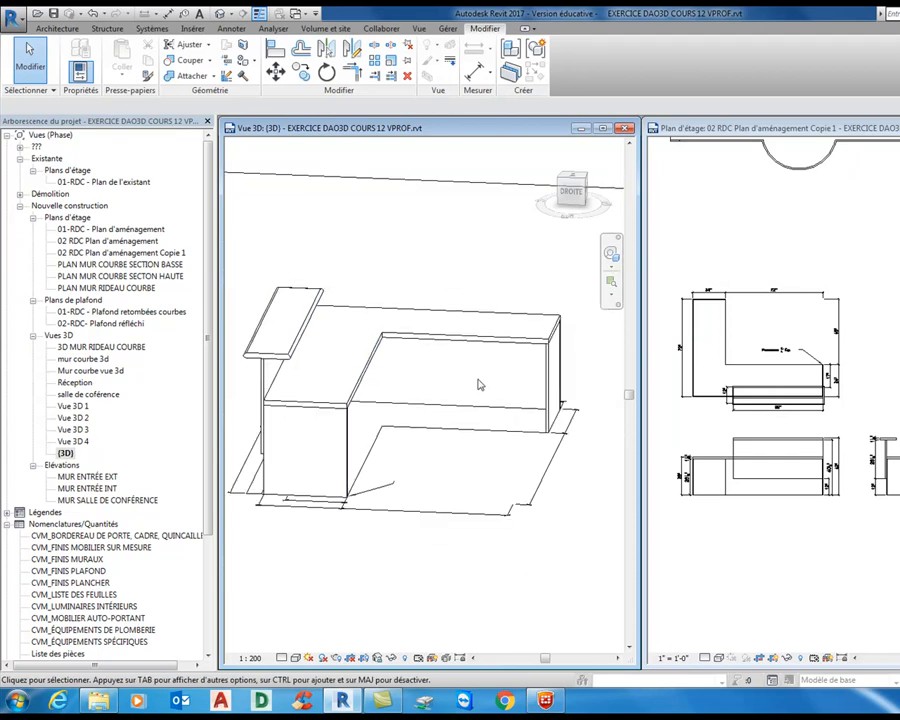
- Reopen the reception desk for in-place editing and activate the floor plan view
left_click(381, 426)
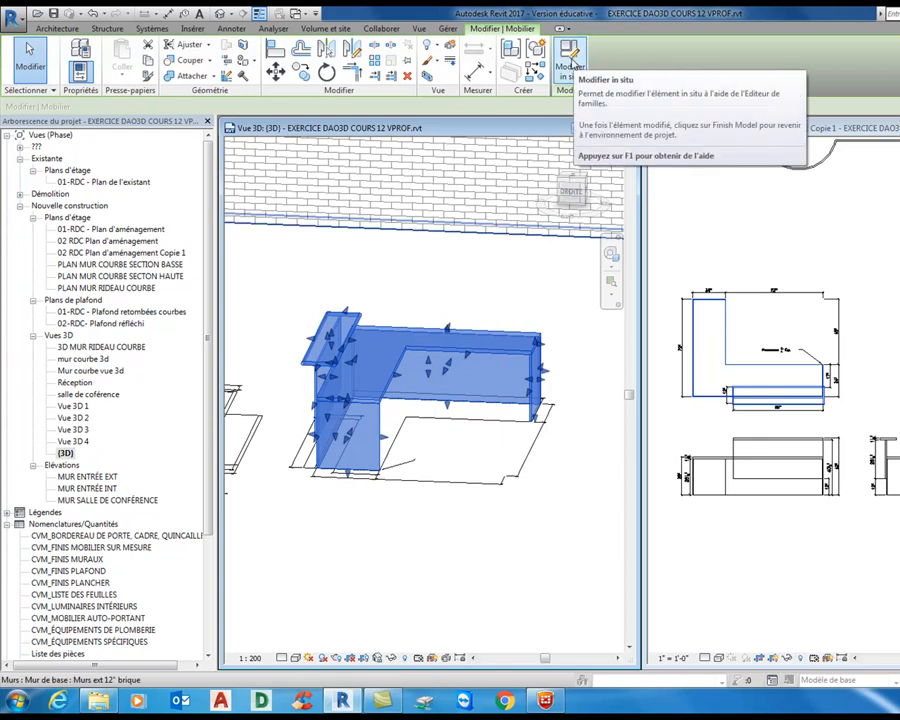
left_click(561, 74)
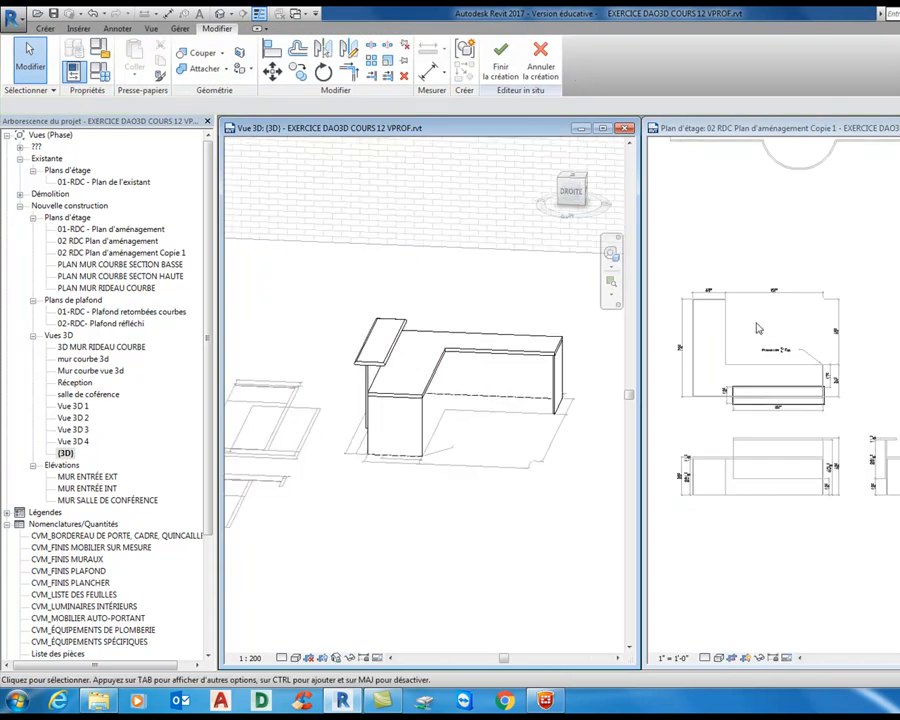
left_click(715, 320)
- Copy the 24" end panel at the far end of the desk's return to the counter's inner corner
scroll(717, 318, "up", 5)
middle_click_drag(747, 334, 870, 420)
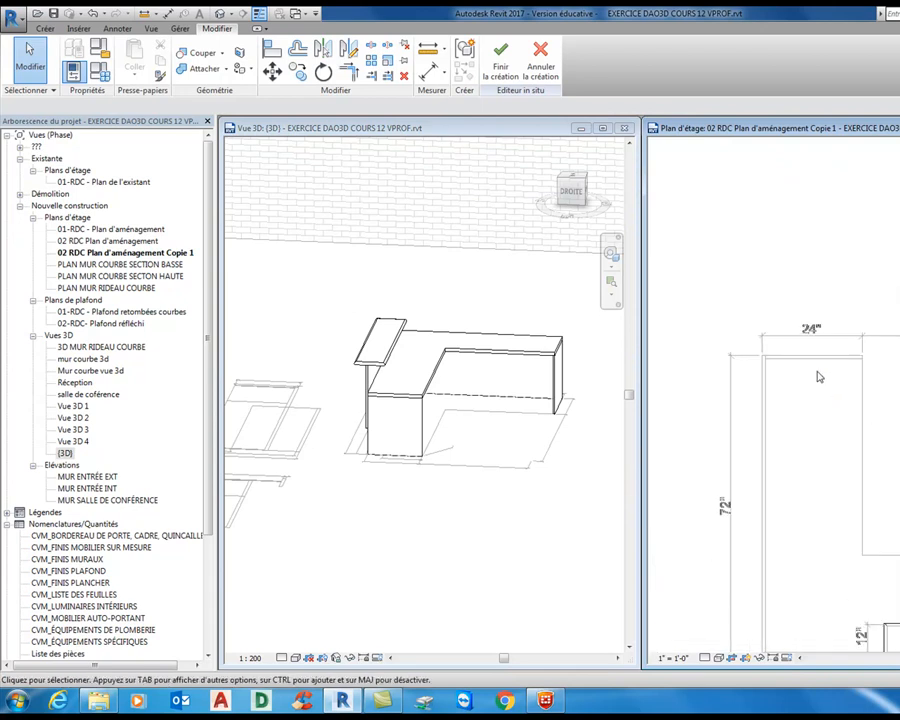
scroll(820, 377, "down", 1)
scroll(818, 376, "up", 1)
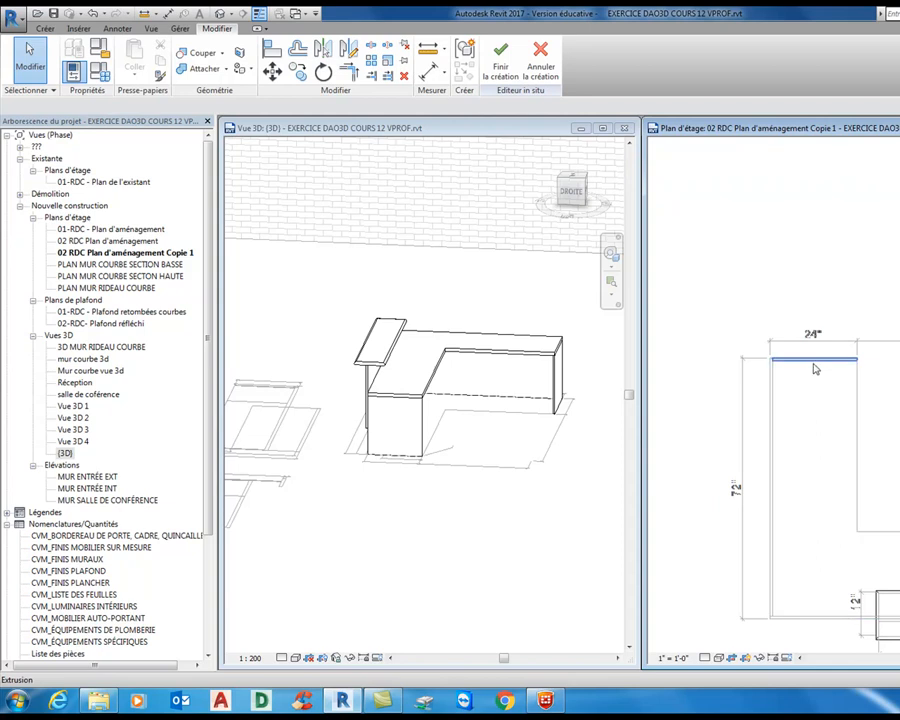
left_click(814, 366)
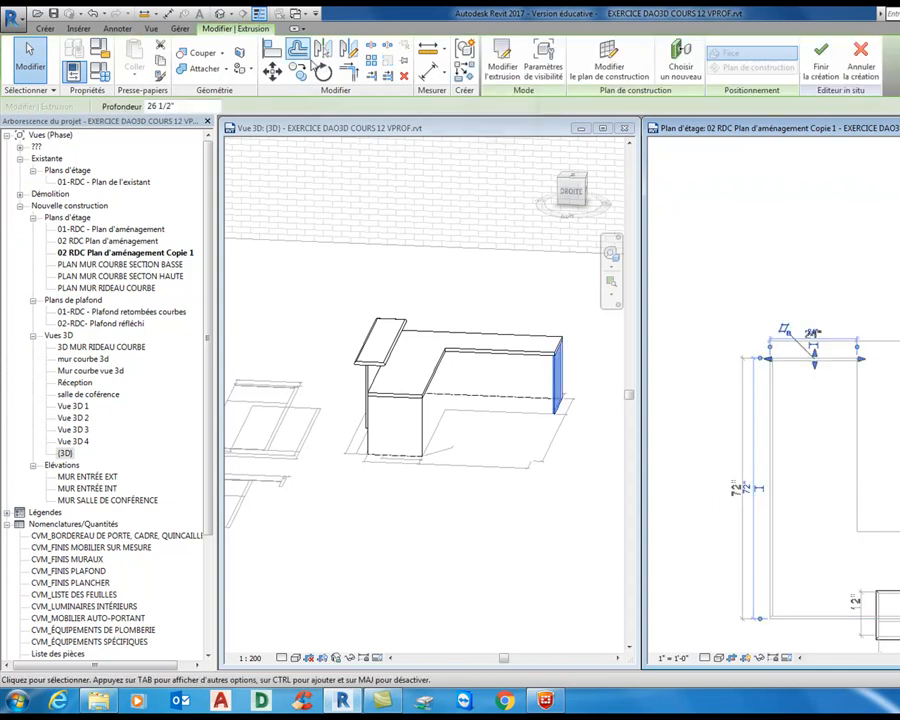
left_click(299, 72)
scroll(855, 352, "up", 4)
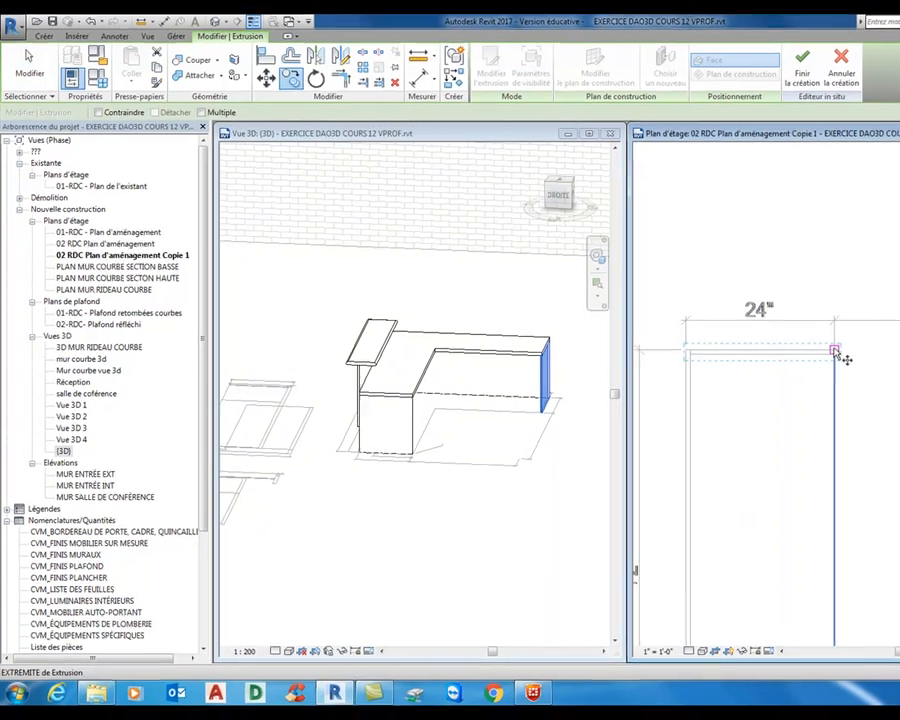
left_click(855, 352)
middle_click_drag(863, 465, 838, 251)
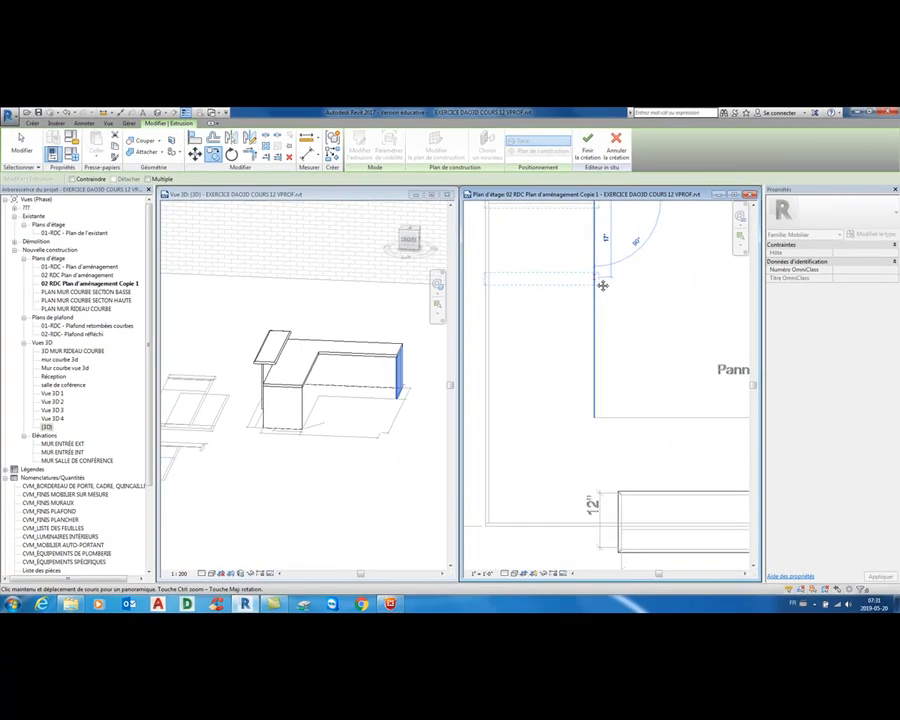
left_click(594, 418)
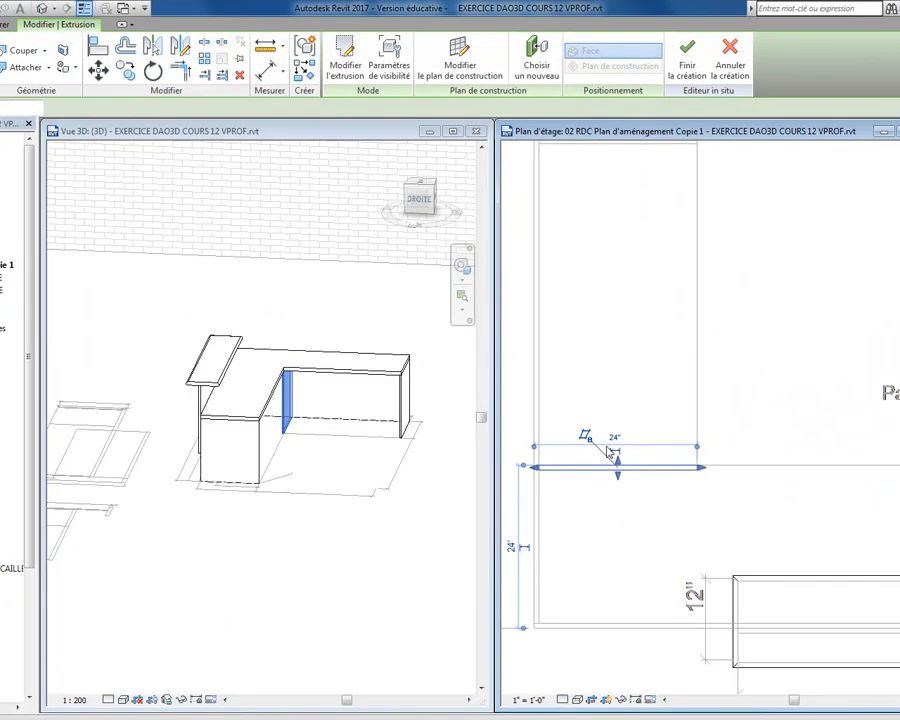
- Move the copied panel 3/4" toward the end panel so its near face aligns with the counter's inner corner, and deselect it
middle_click_drag(627, 443, 605, 402)
scroll(645, 425, "up", 1)
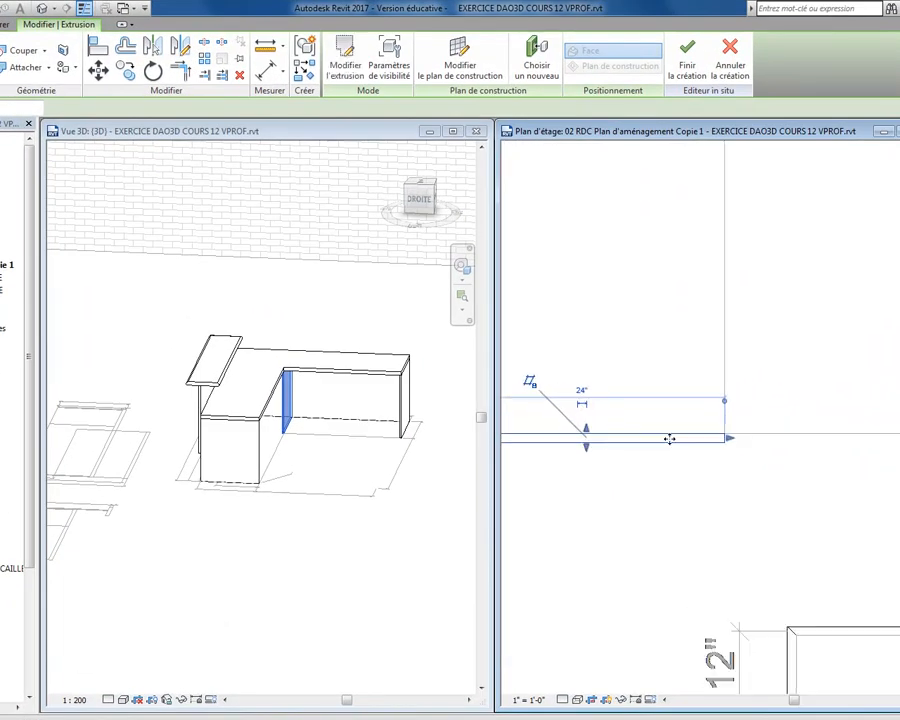
left_click(99, 71)
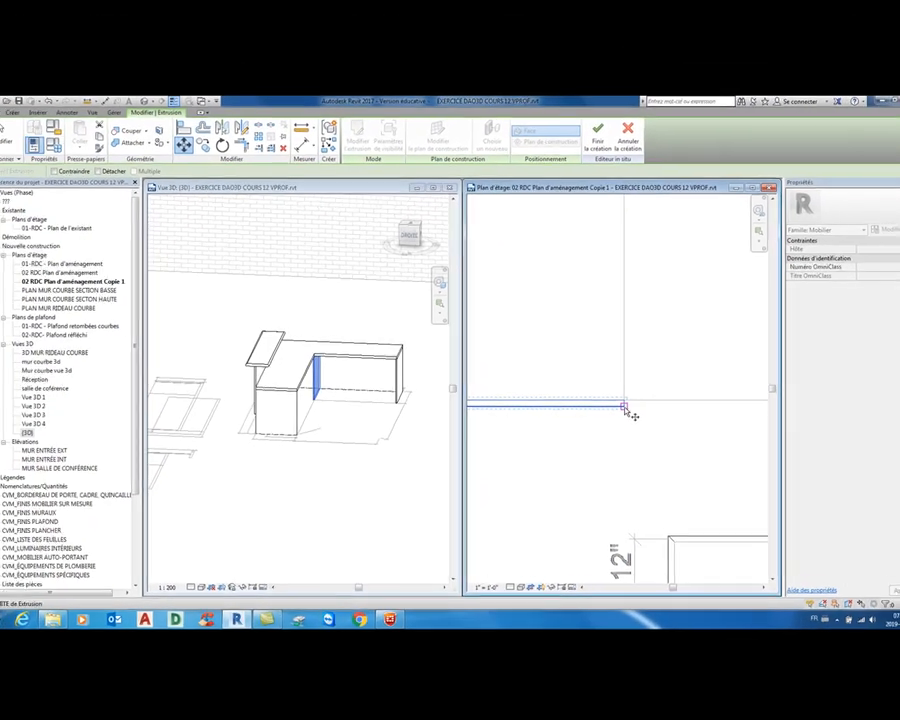
left_click(624, 408)
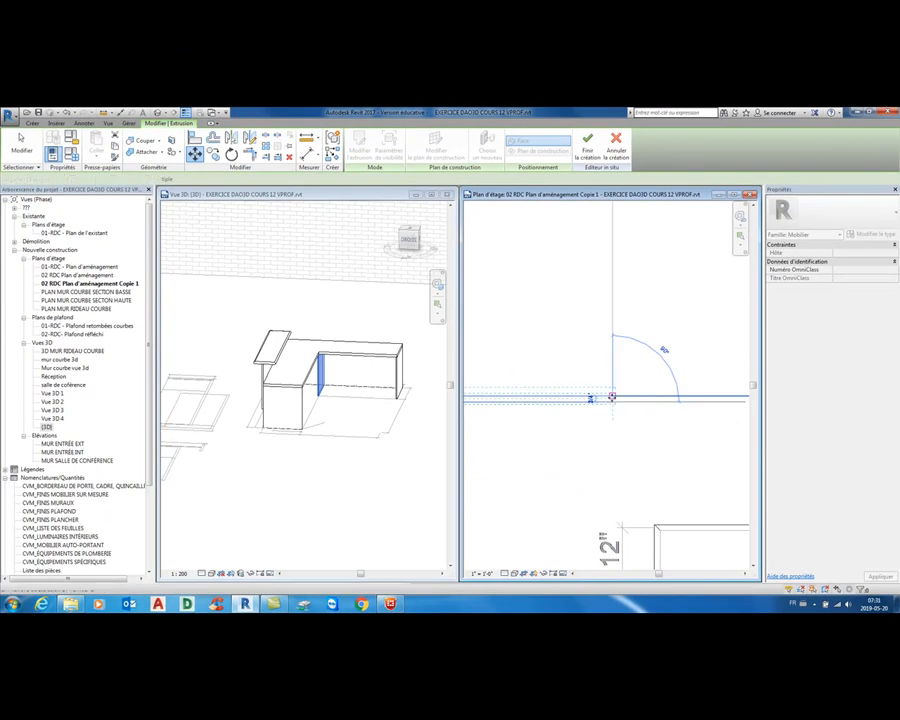
left_click(612, 398)
left_click(645, 427)
- Copy the end panel 24" along the return toward the inner corner as an intermediate panel
scroll(620, 365, "down", 3)
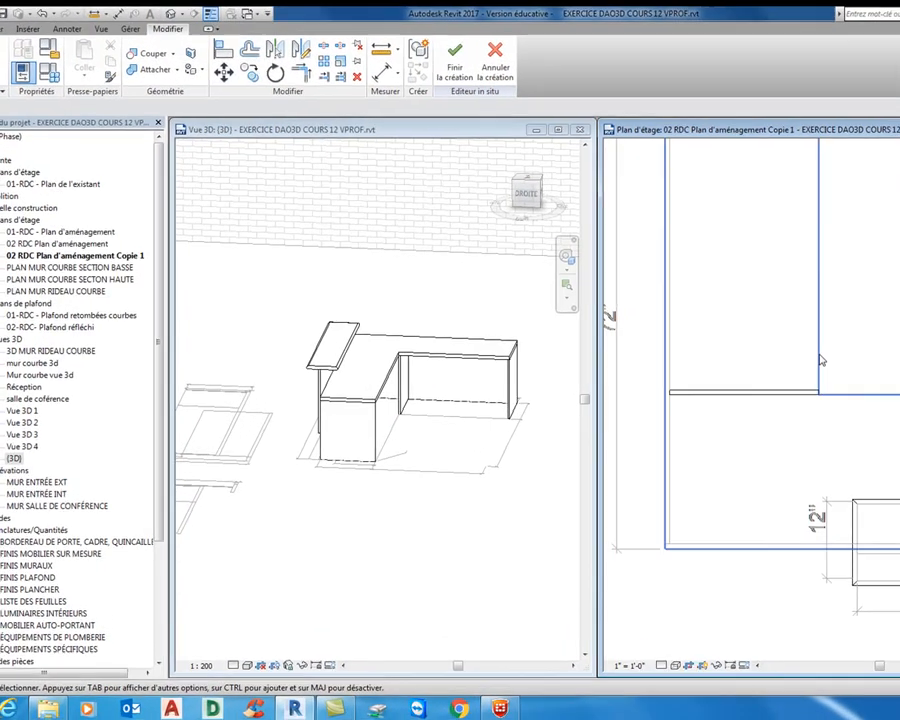
middle_click_drag(641, 328, 627, 357)
middle_click_drag(847, 359, 845, 362)
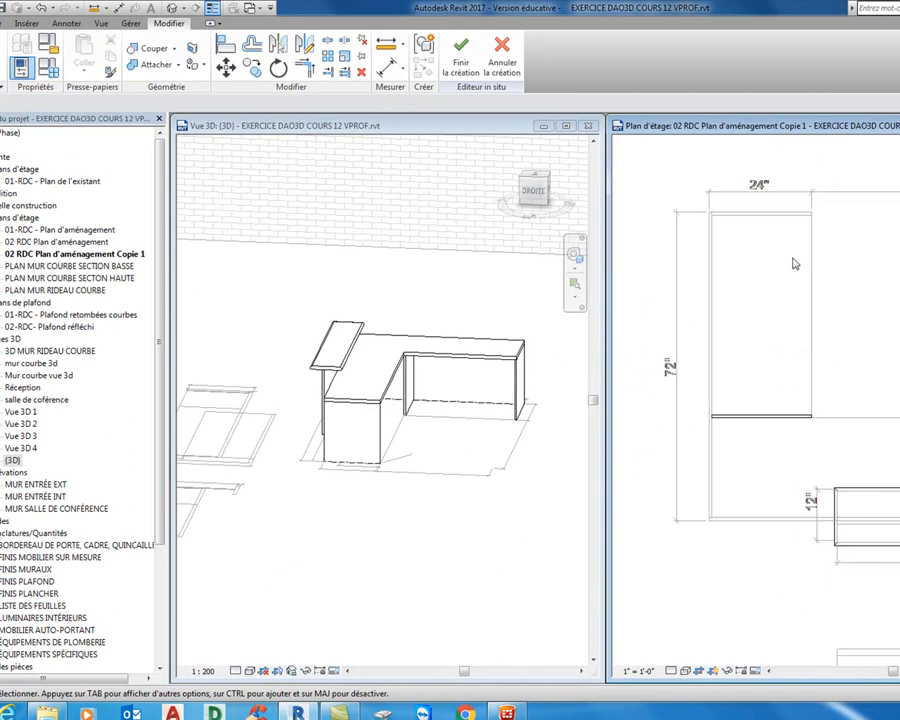
left_click(725, 220)
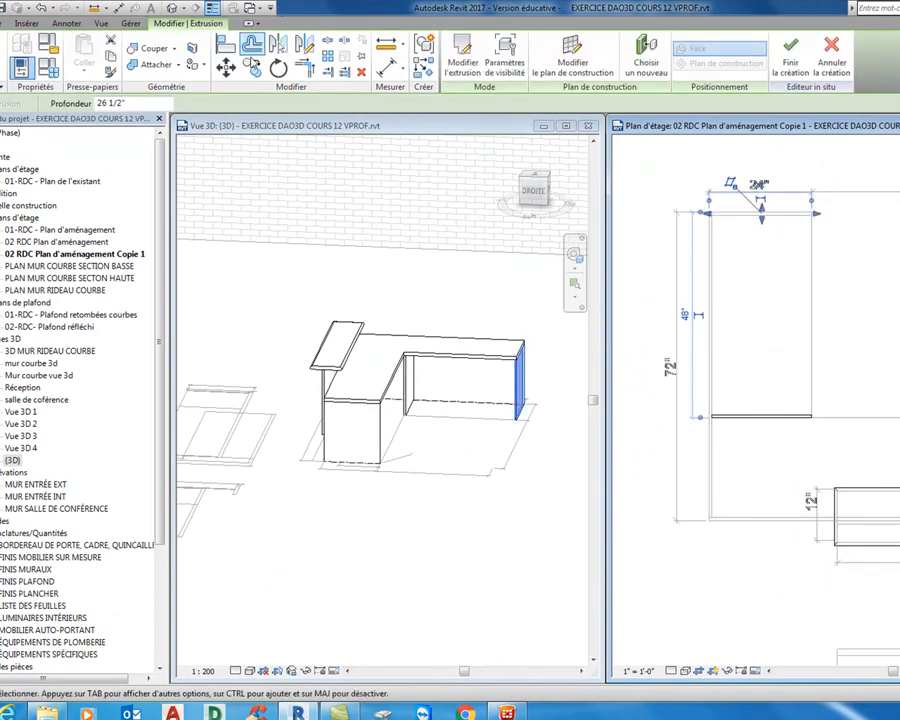
left_click(252, 67)
scroll(815, 218, "up", 4)
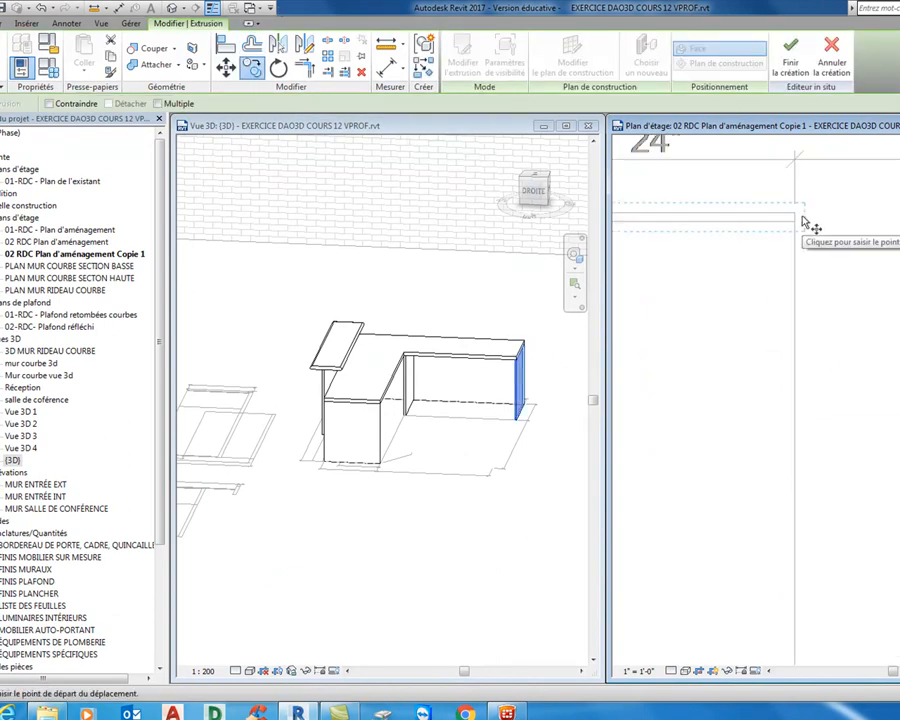
scroll(795, 221, "up", 2)
left_click(790, 222)
scroll(790, 222, "down", 6)
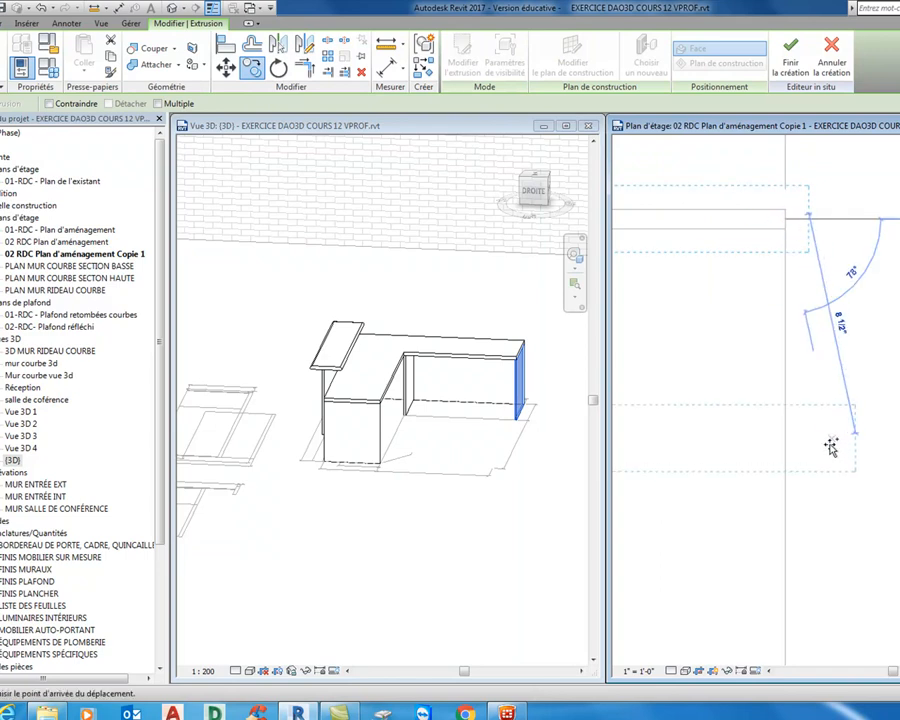
left_click(829, 532)
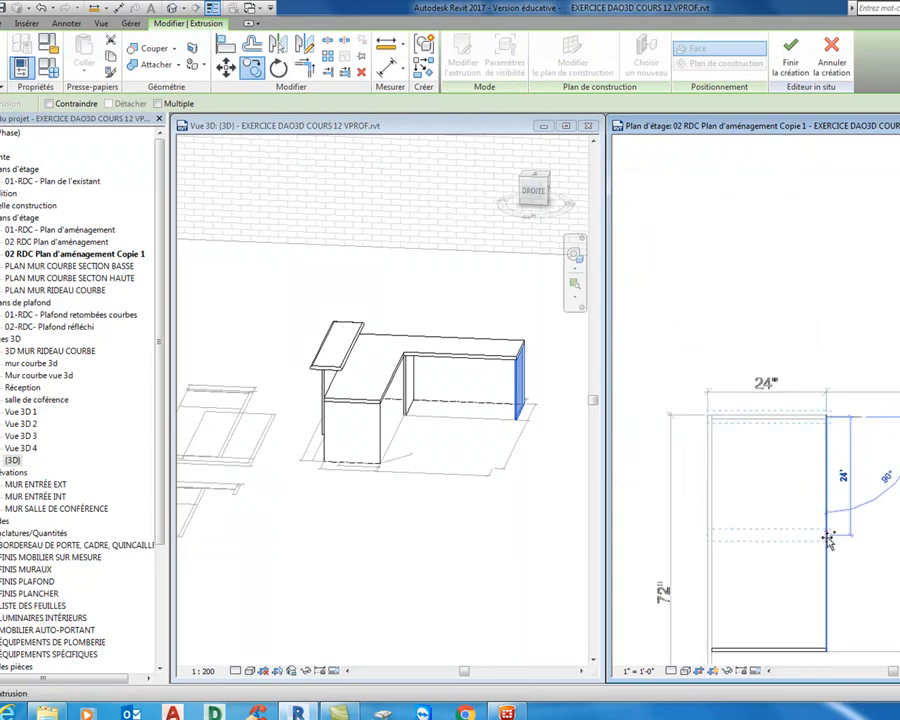
- Place the copied intermediate panel 24" from the return's end panel and deselect it
left_click(827, 533)
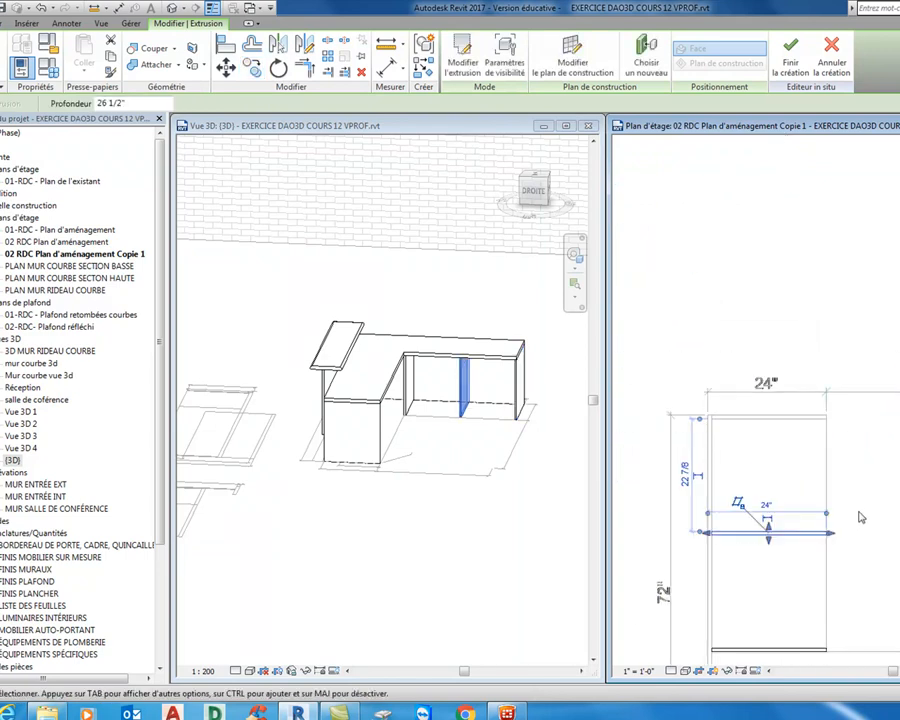
left_click(859, 514)
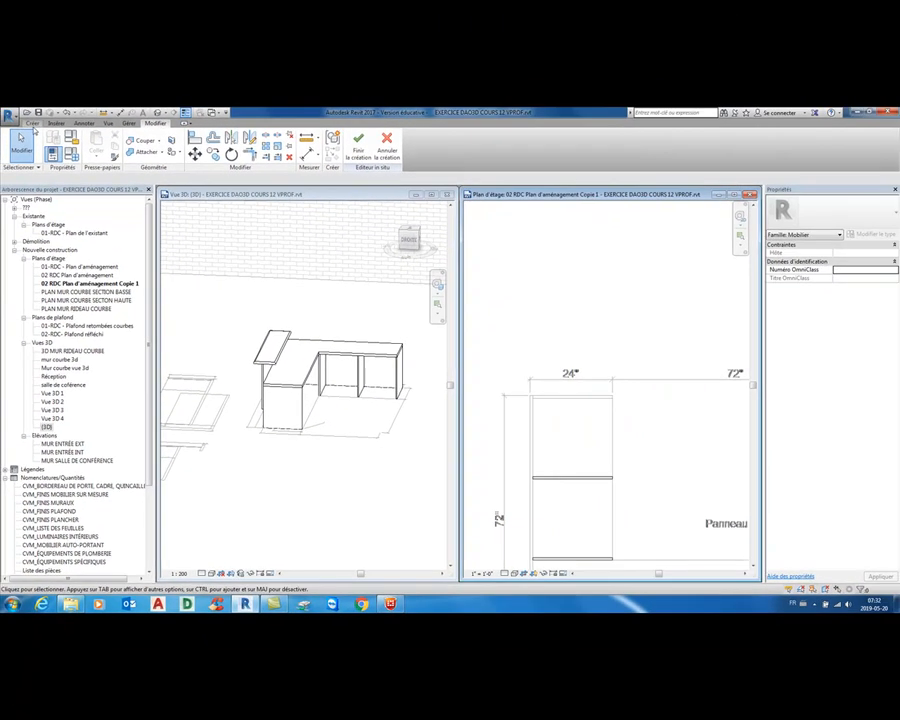
- Start a new extrusion and sketch two 23 1/4" by 22 7/8" shelf rectangles in plan, one in each bay between the return's panels
left_click(33, 124)
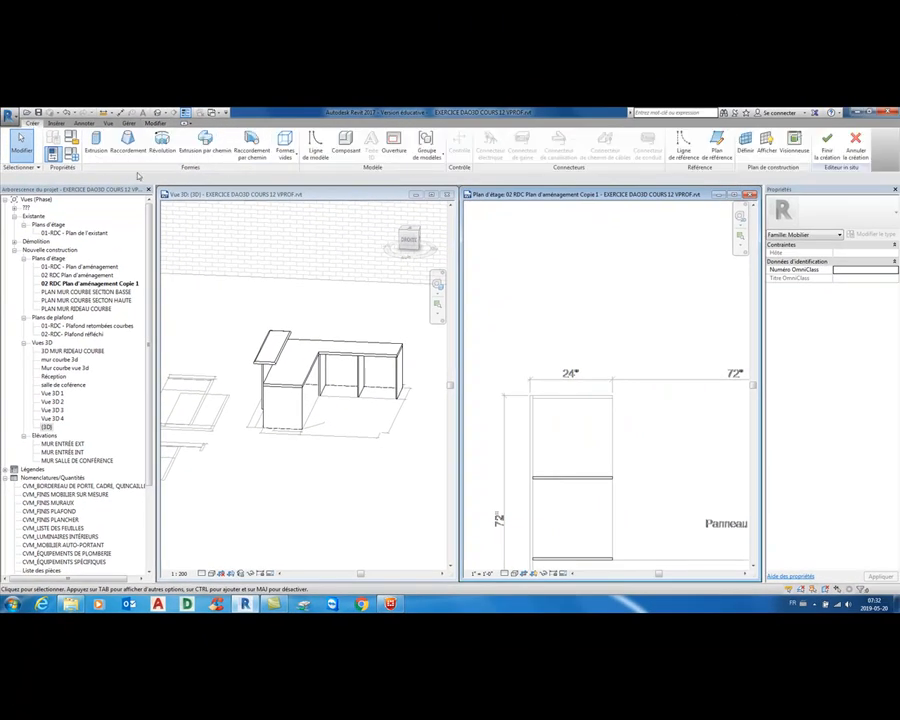
left_click(96, 142)
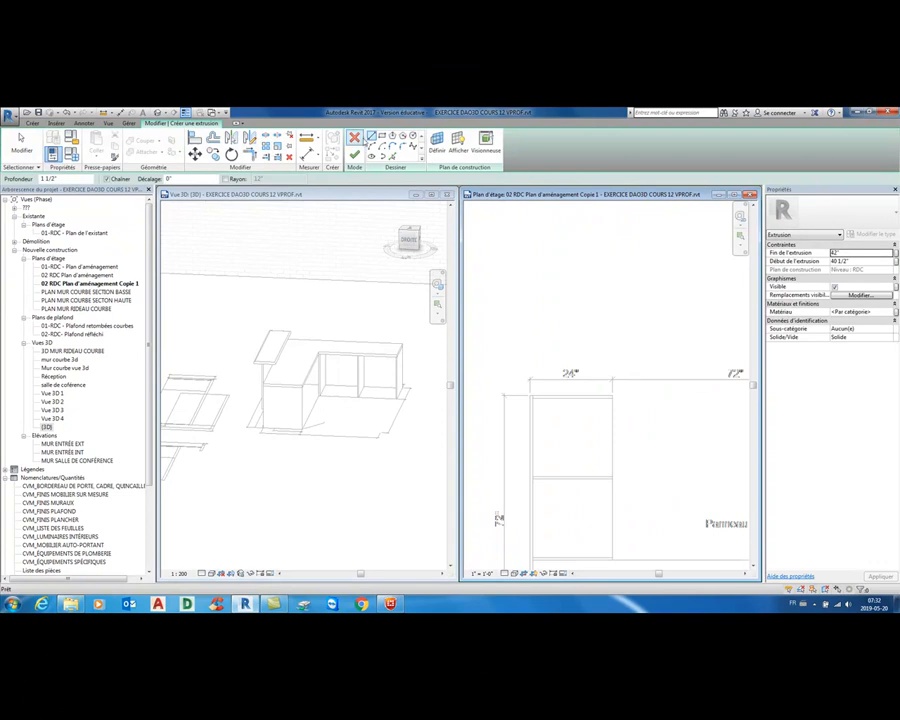
left_click(382, 136)
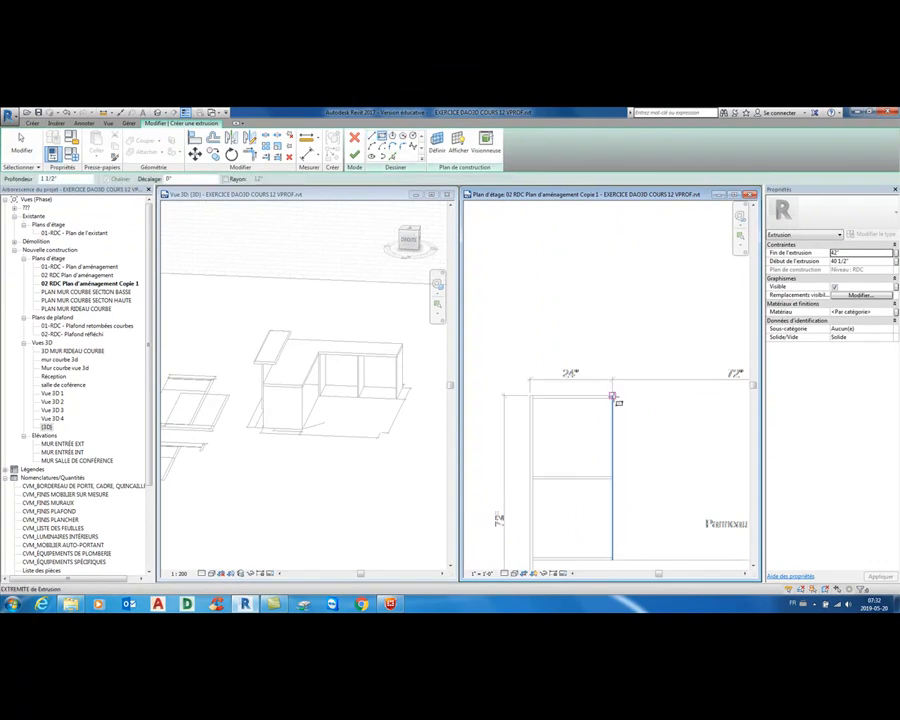
left_click(613, 399)
left_click(533, 476)
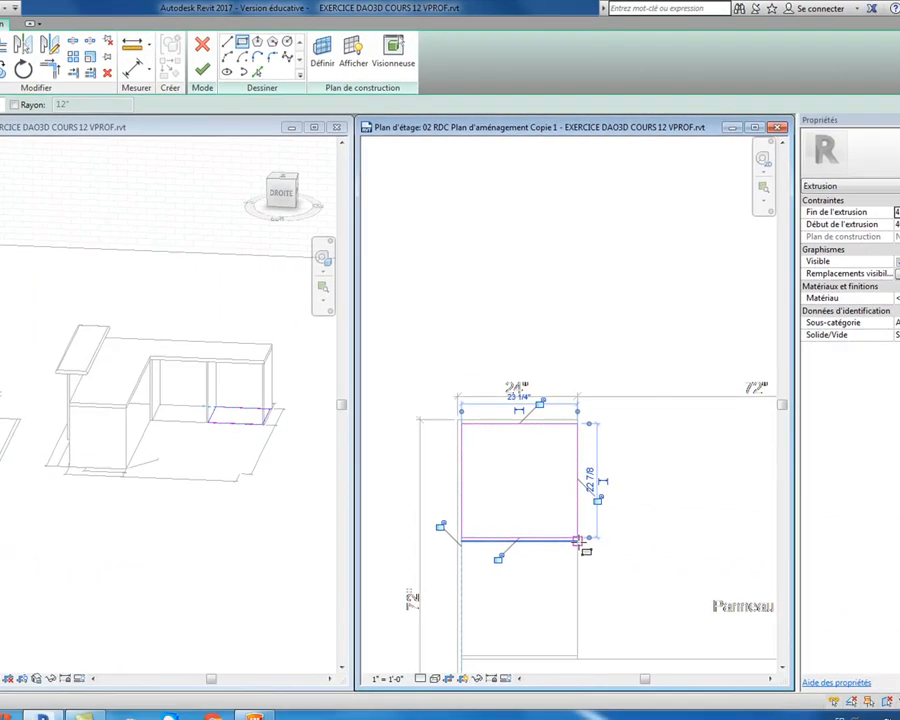
left_click(827, 558)
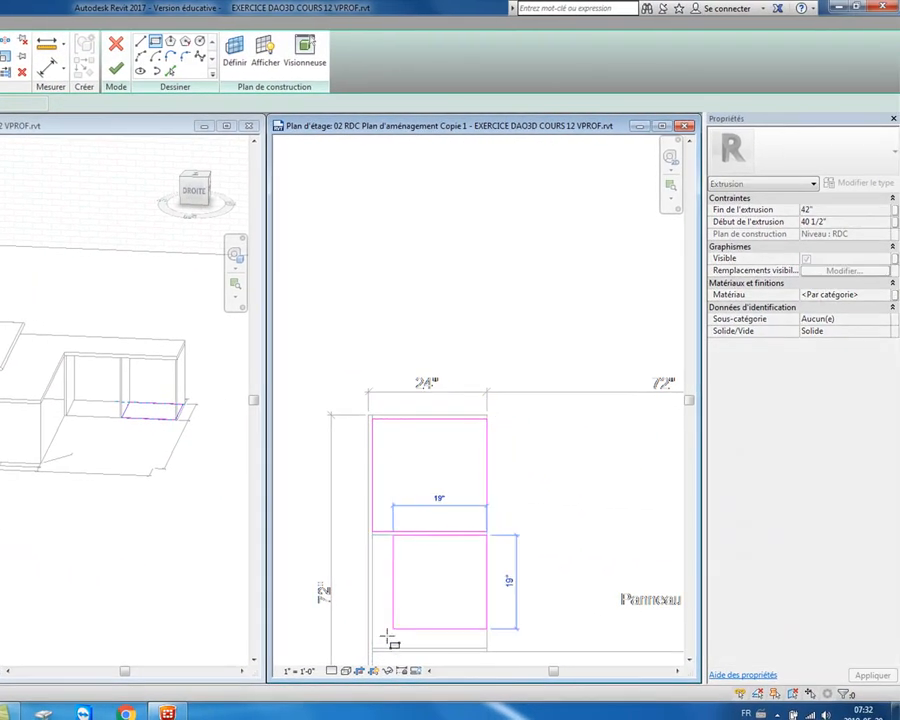
left_click(371, 648)
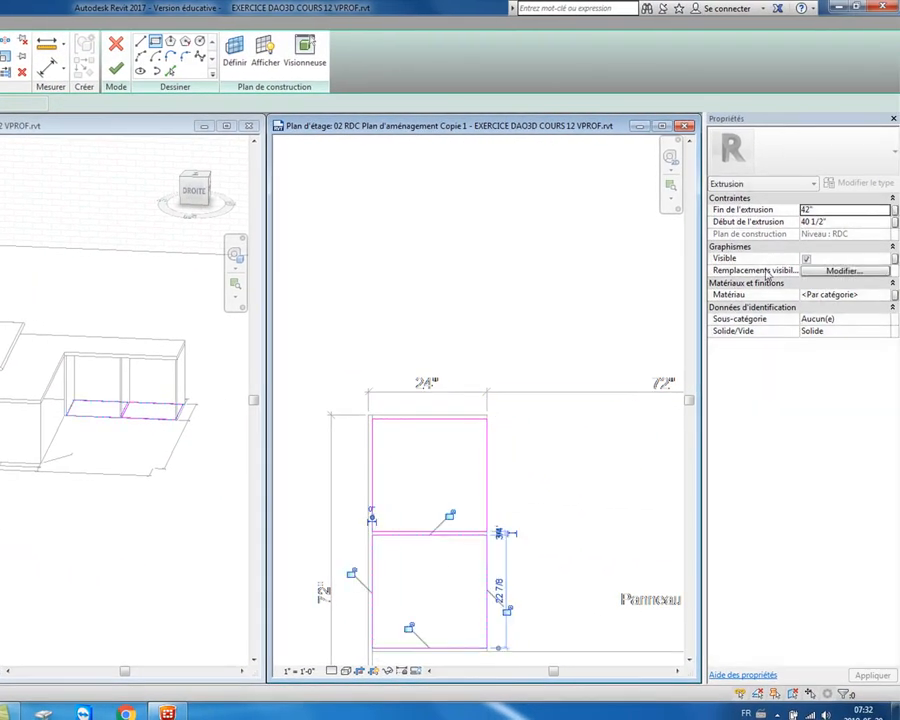
- Extrude the two shelf profiles from 12" to 12 3/4" above the floor and finish the in-place edit
left_click(839, 221)
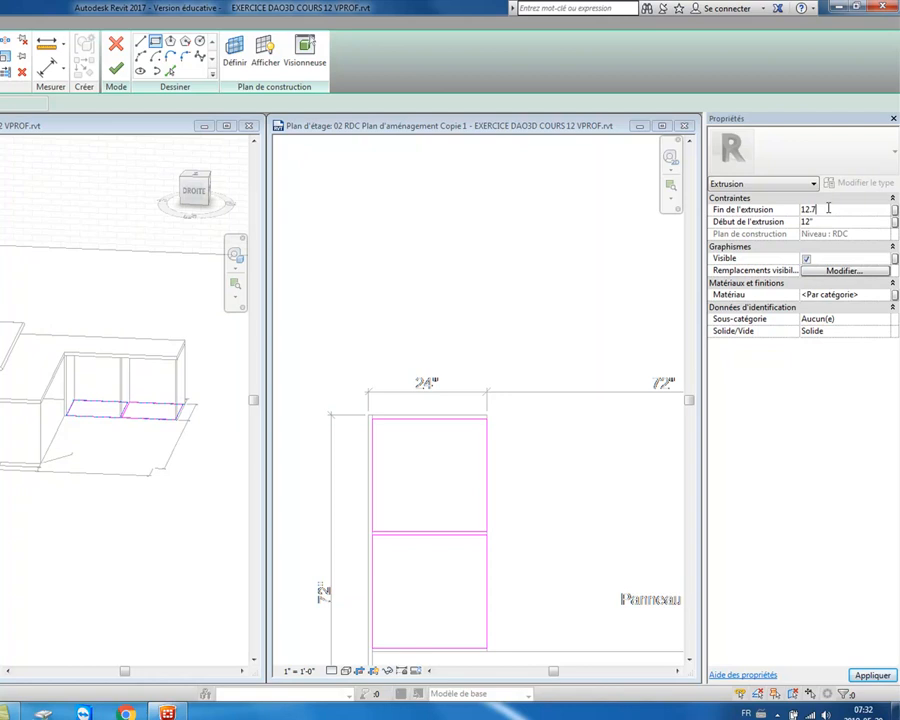
left_click(873, 675)
left_click(116, 71)
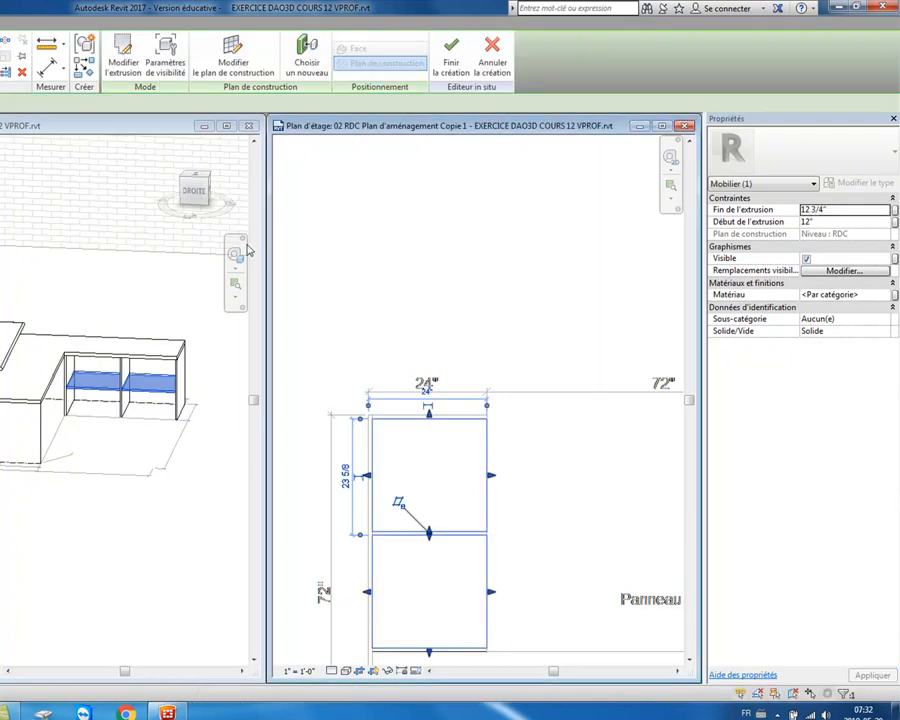
left_click(360, 268)
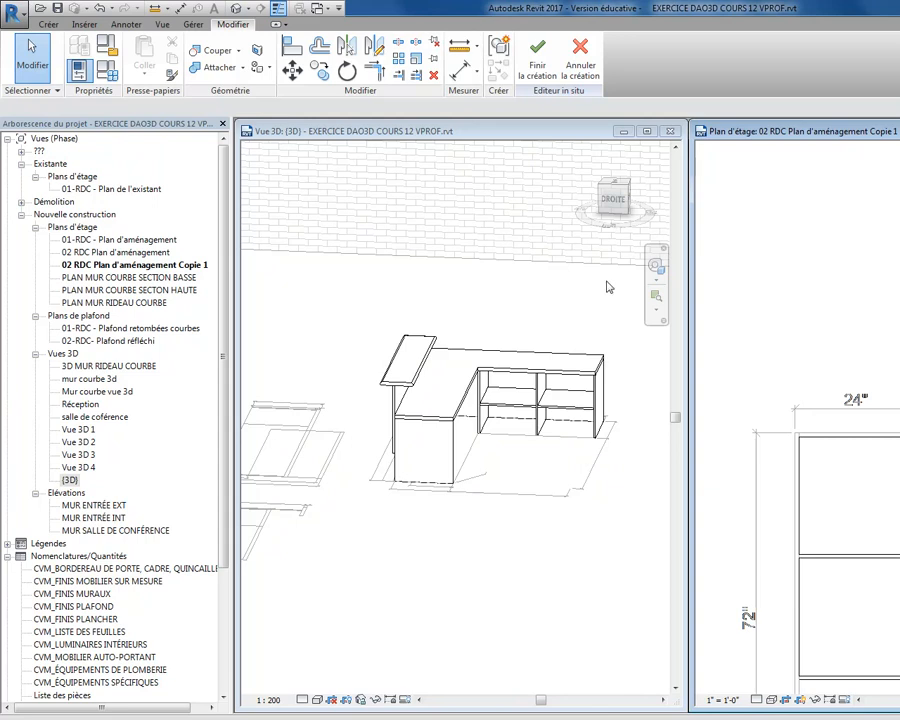
left_click(537, 60)
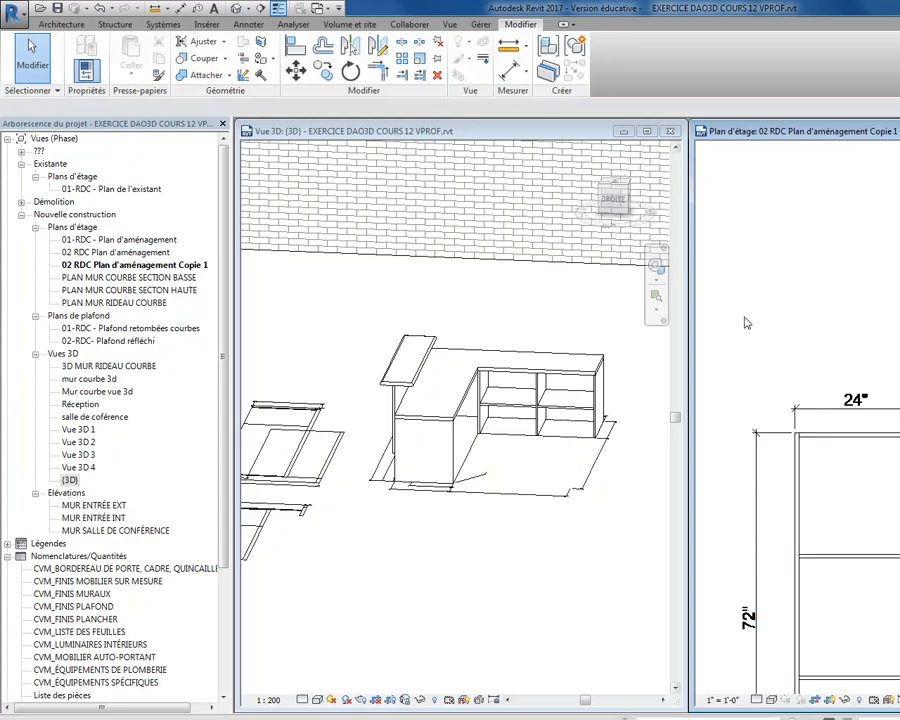
- Examine the reception desk with its shelves from another angle in the 3D view
scroll(626, 471, "down", 1)
left_click(608, 471)
scroll(608, 472, "down", 2)
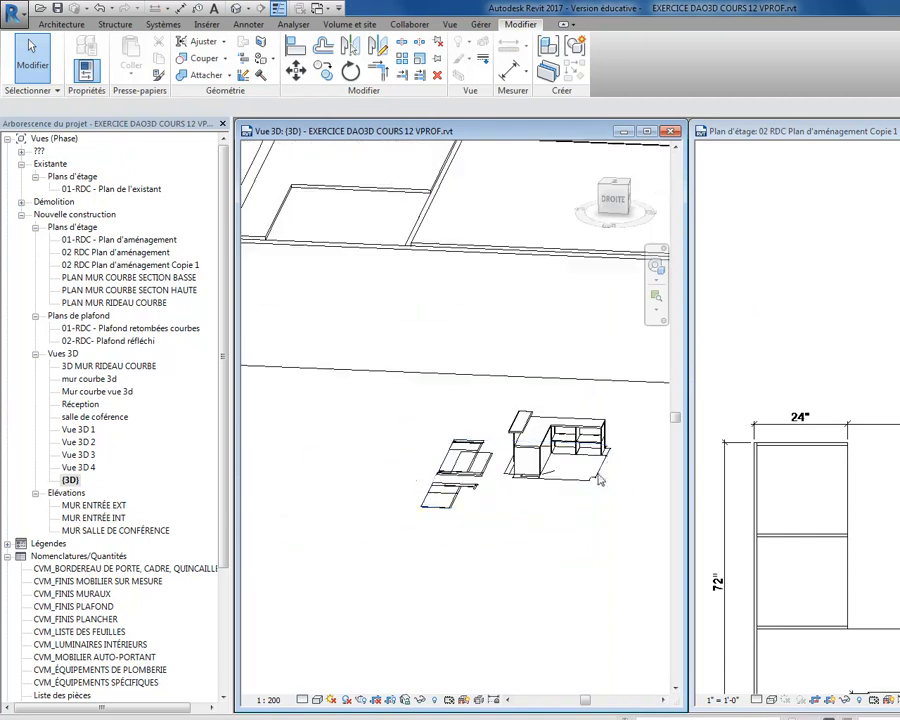
scroll(575, 487, "down", 2)
middle_click_drag(583, 522, 668, 519, "shift")
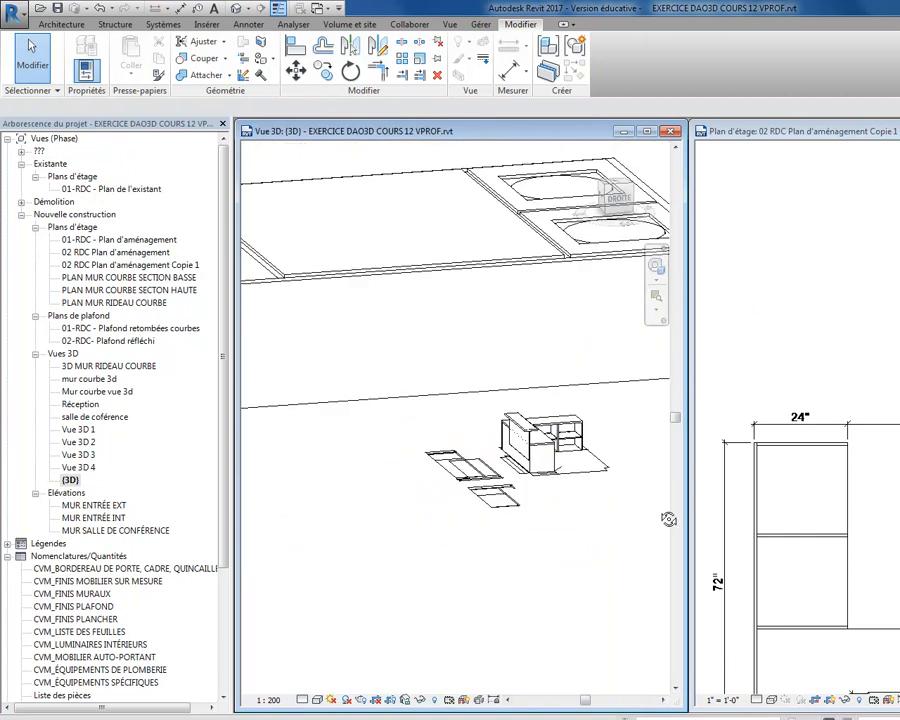
left_click(576, 472)
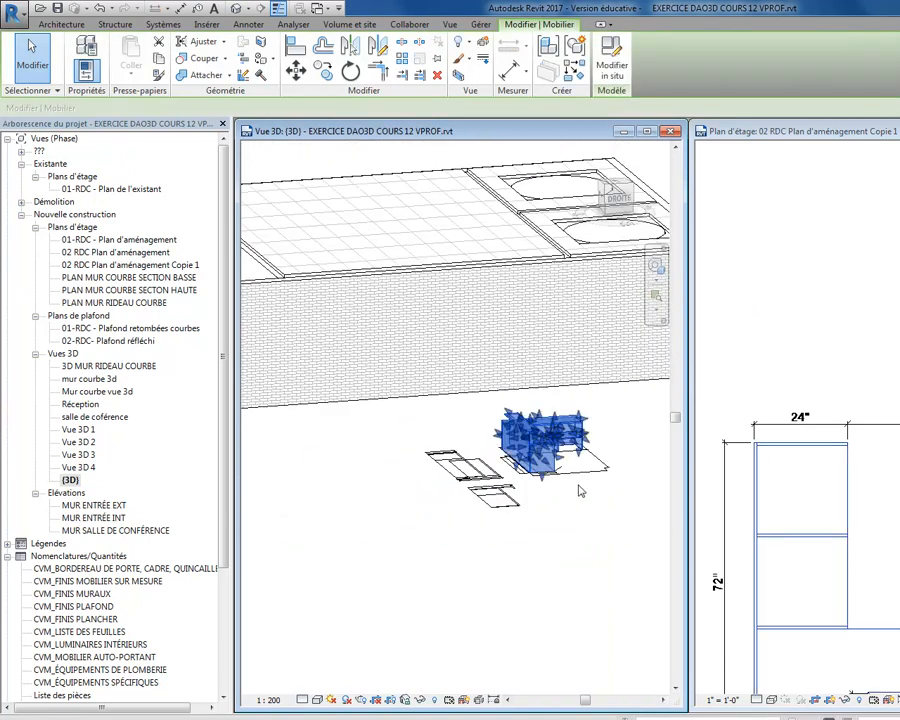
left_click(578, 490)
left_click(565, 445)
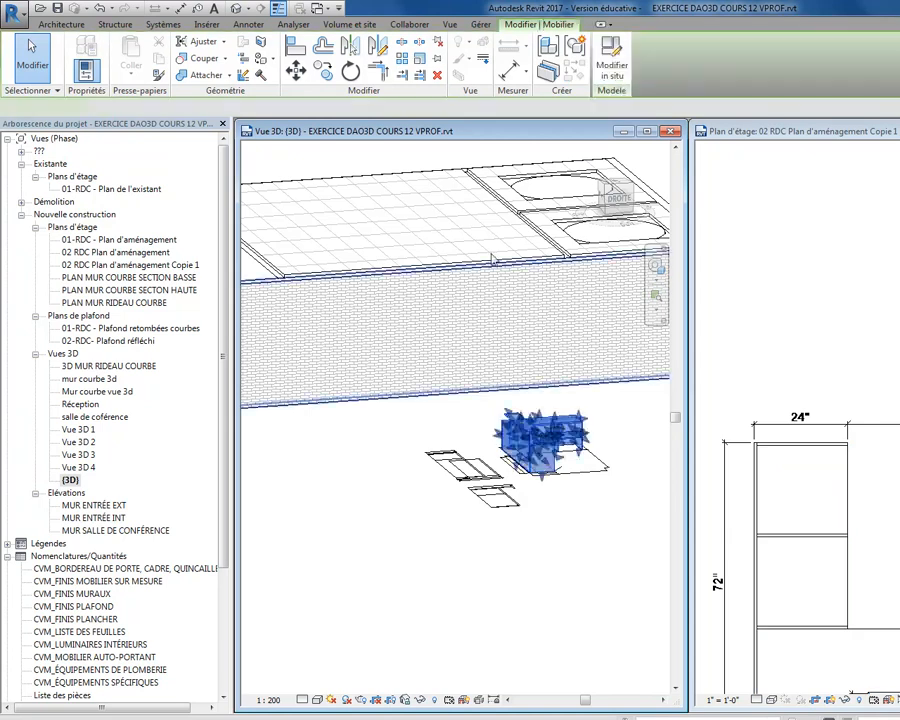
left_click(669, 531)
middle_click_drag(638, 534, 667, 564)
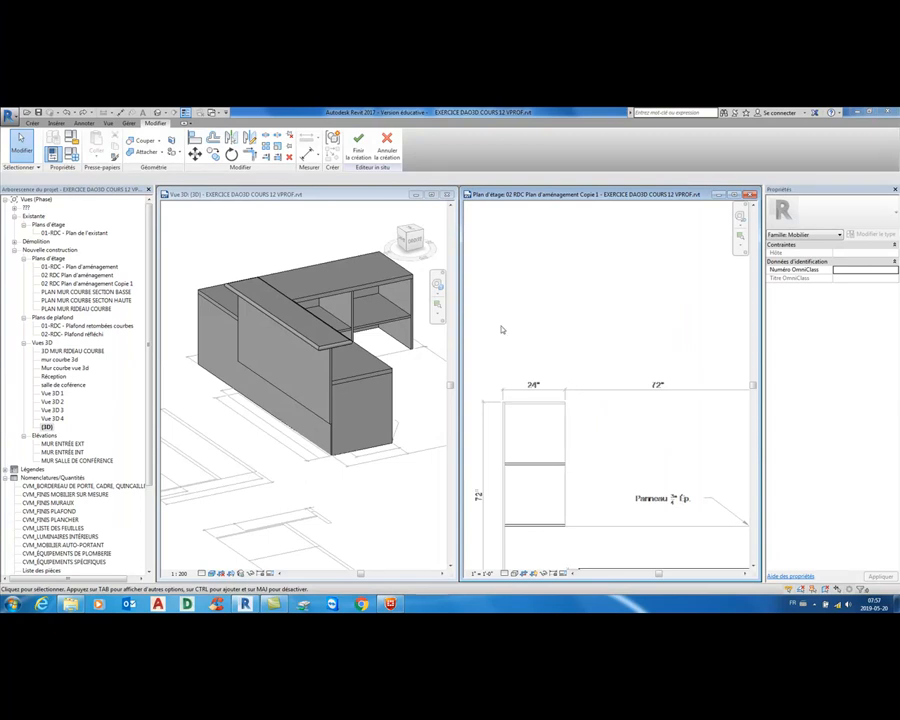
- Finish the in-place edit of the shaded desk and check its selection as one whole furniture element
left_click(358, 142)
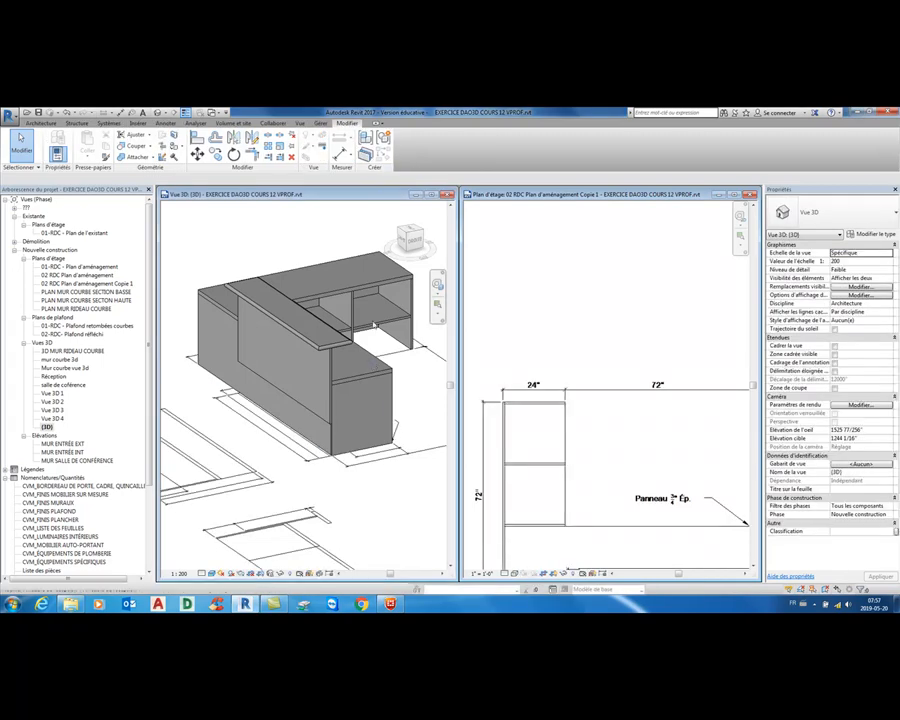
left_click(380, 373)
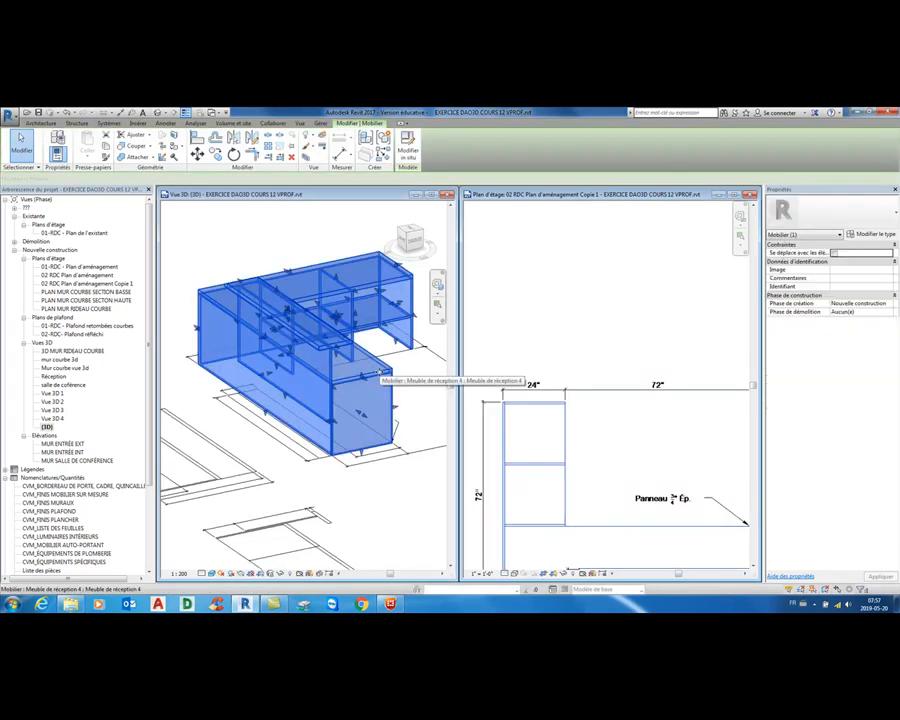
left_click(437, 390)
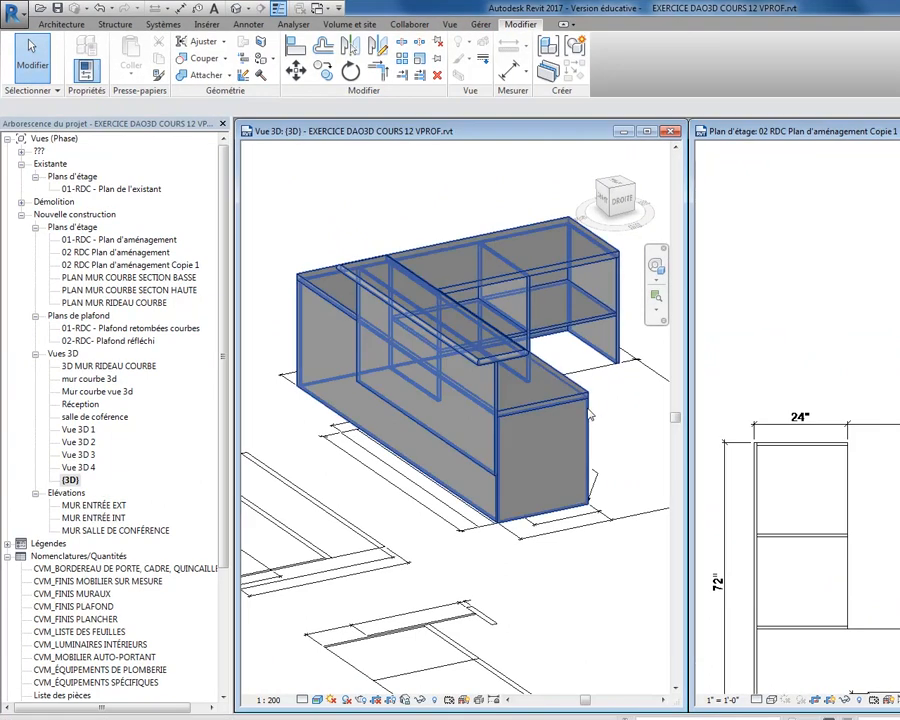
- Reopen the desk for in-place editing and assign the Plastique - Noir material to the end panel under the main counter
double_click(424, 298)
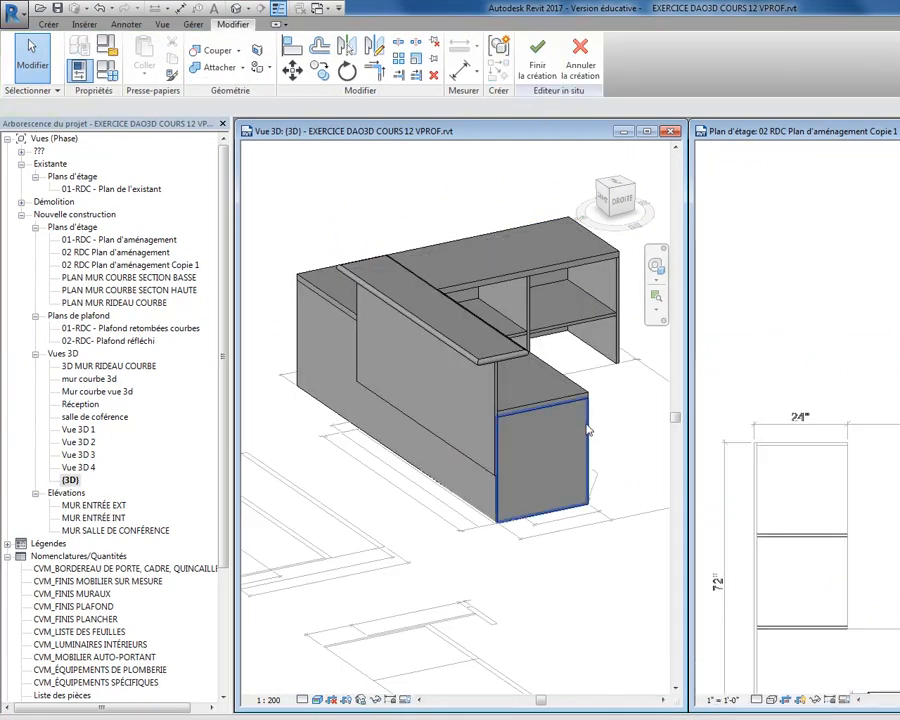
left_click(589, 434)
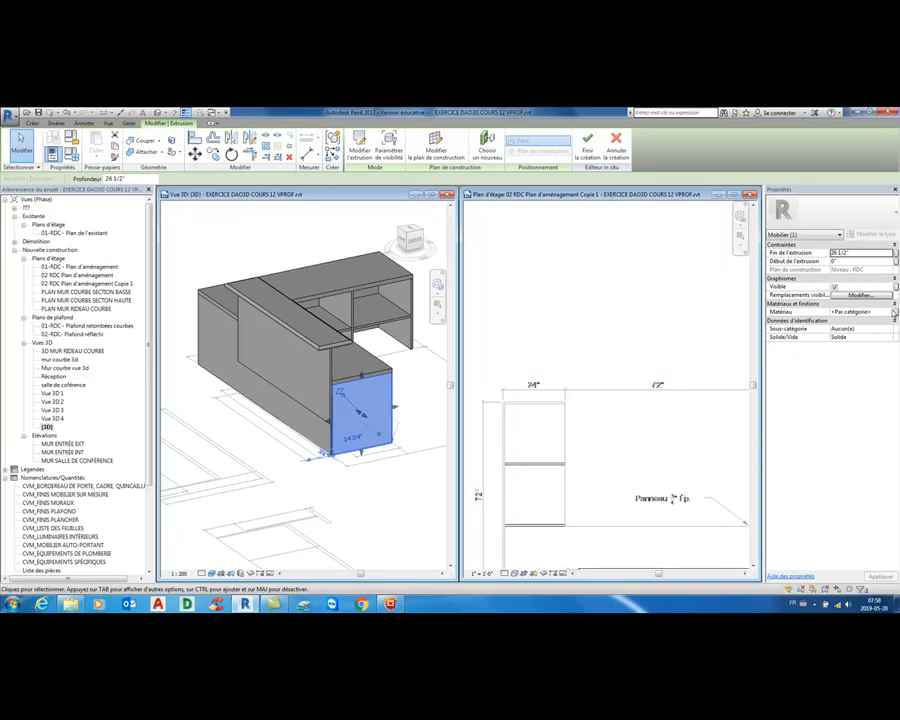
left_click(889, 312)
left_click(889, 312)
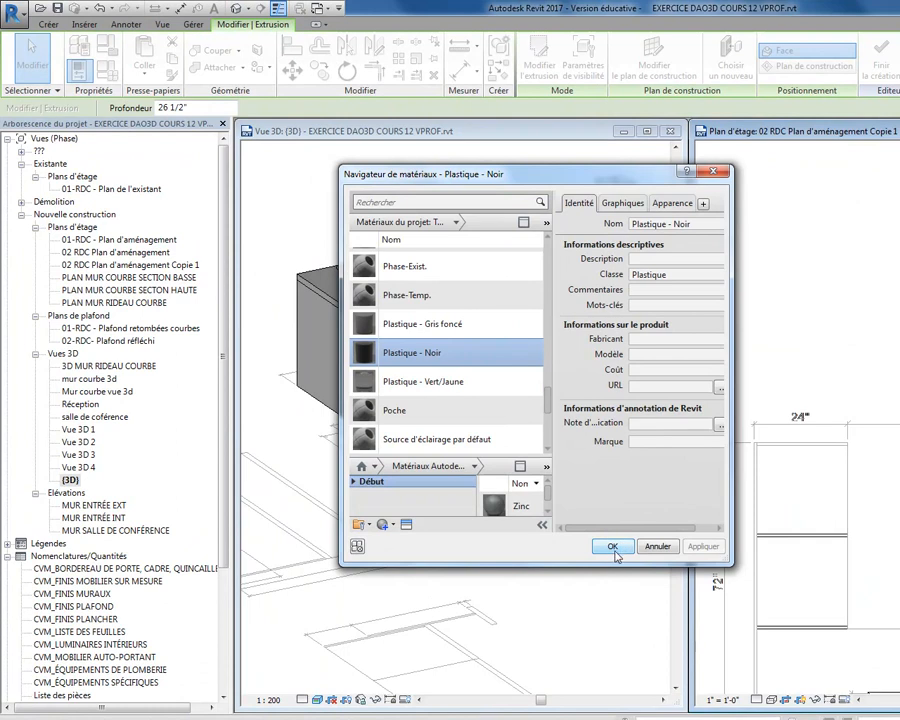
left_click(612, 546)
left_click(571, 558)
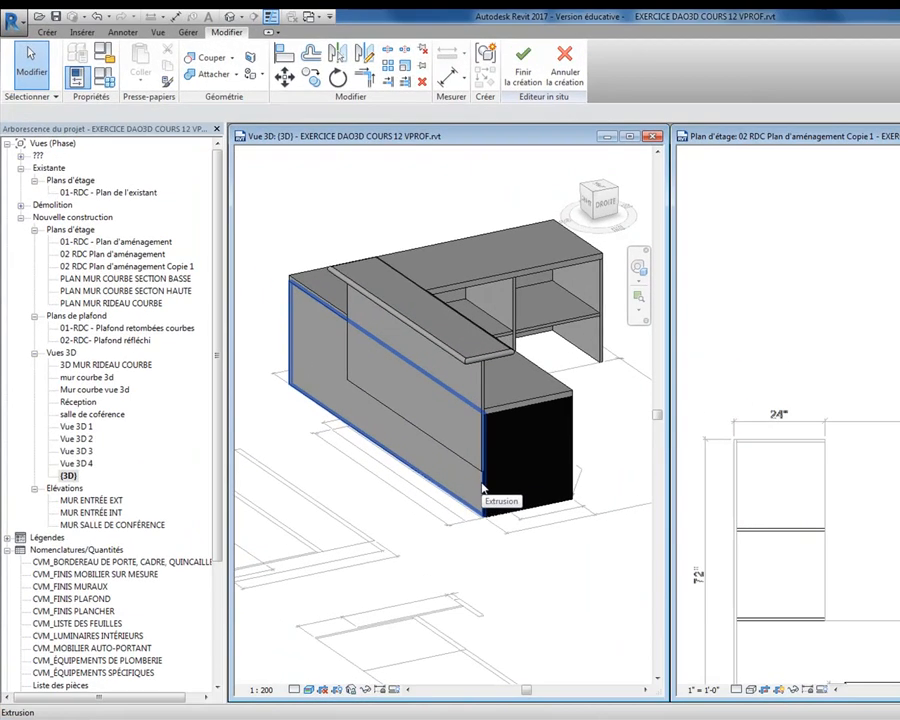
- Assign the Plastique - Noir material to both the long lower front panel and the return's end panel
left_click(483, 487)
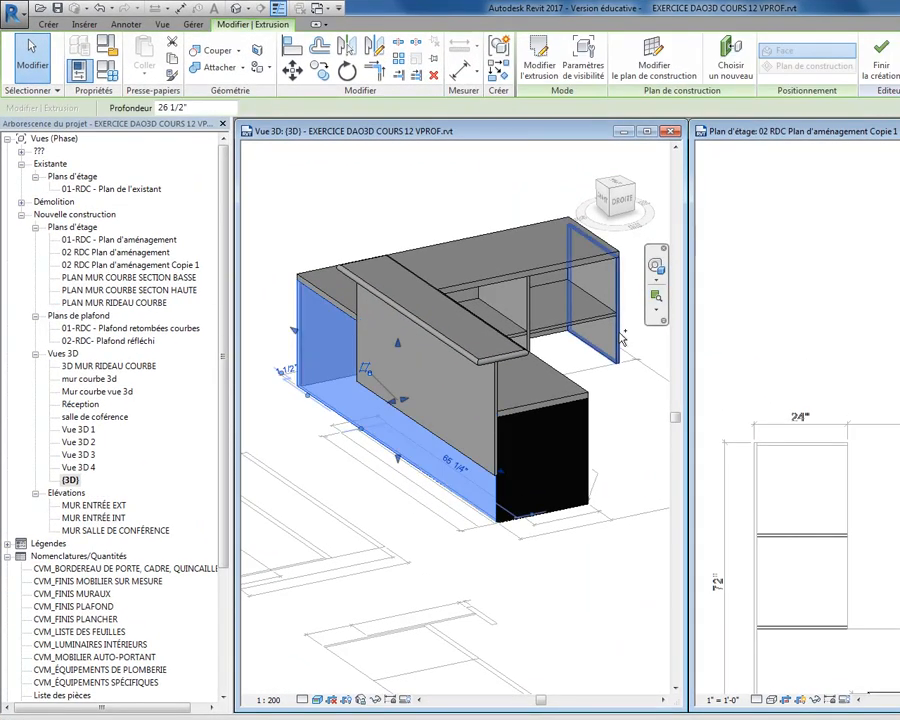
left_click(620, 338, "ctrl")
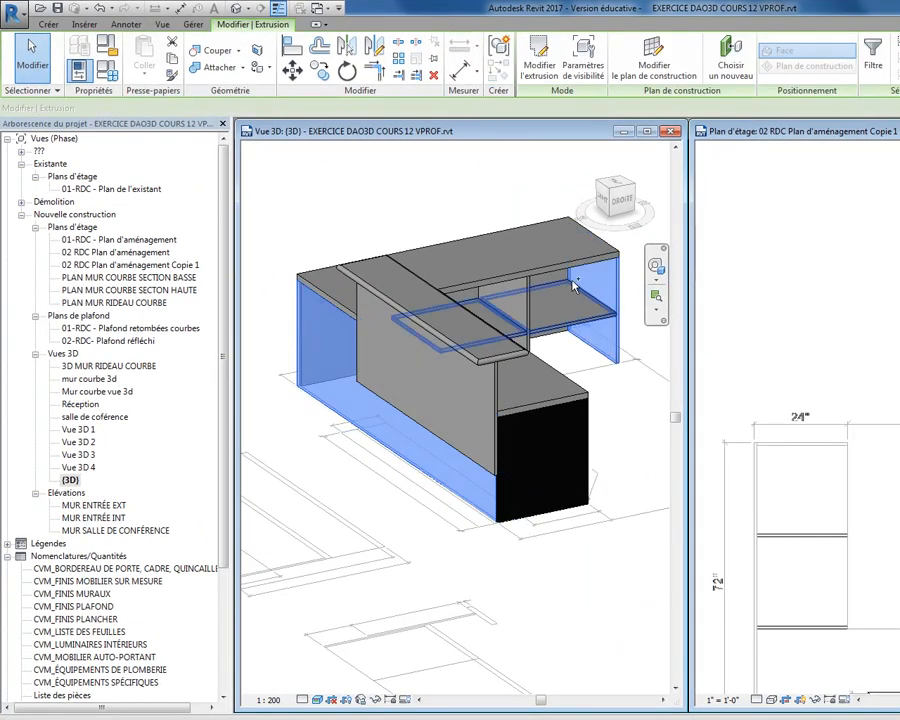
left_click(561, 333)
left_click(617, 340)
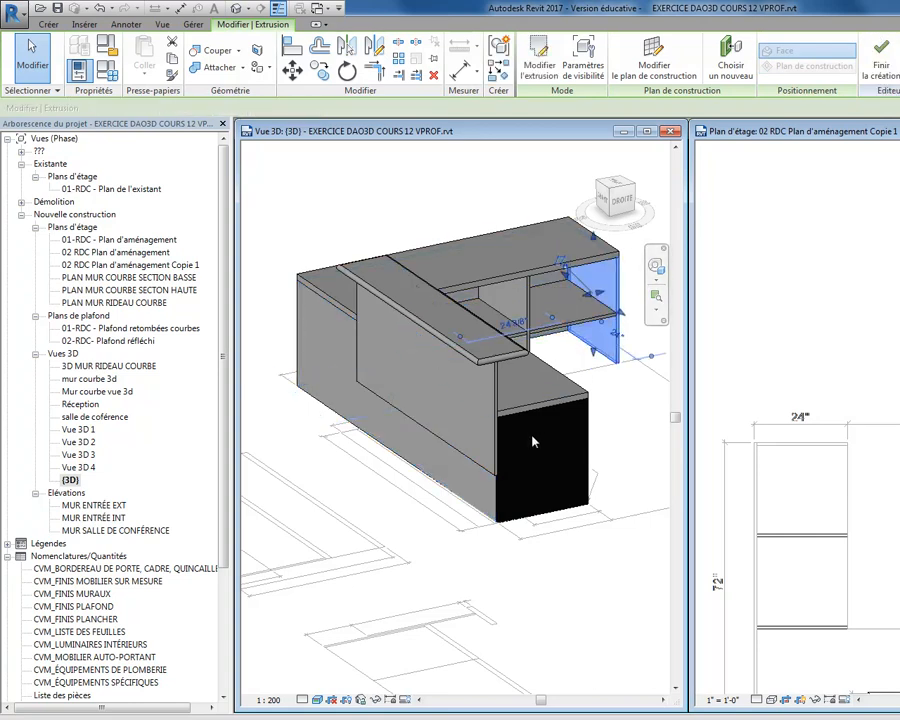
left_click(496, 500)
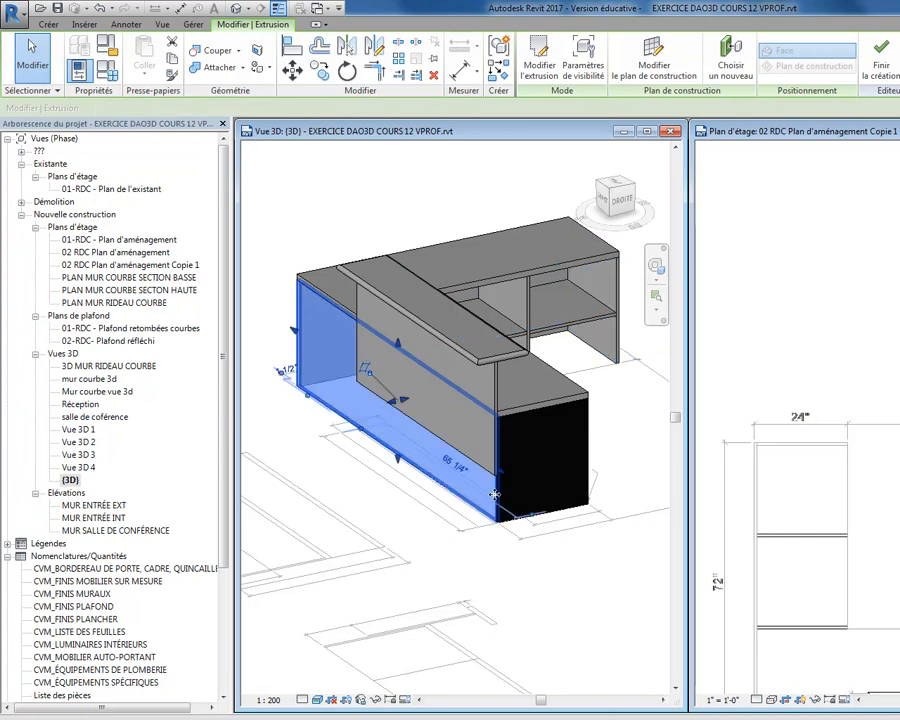
left_click(620, 345, "ctrl")
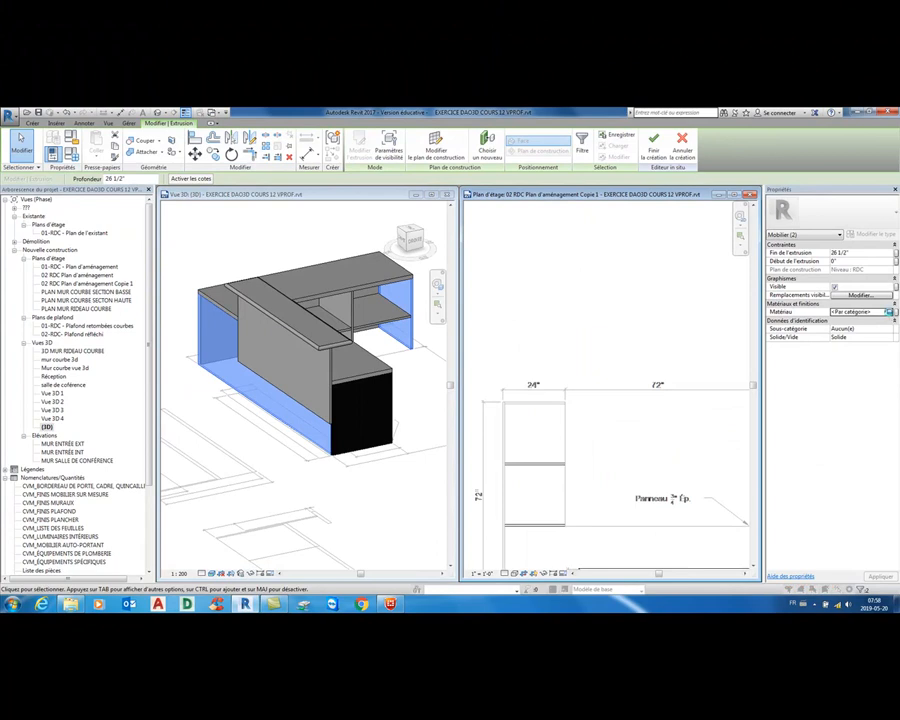
left_click(889, 312)
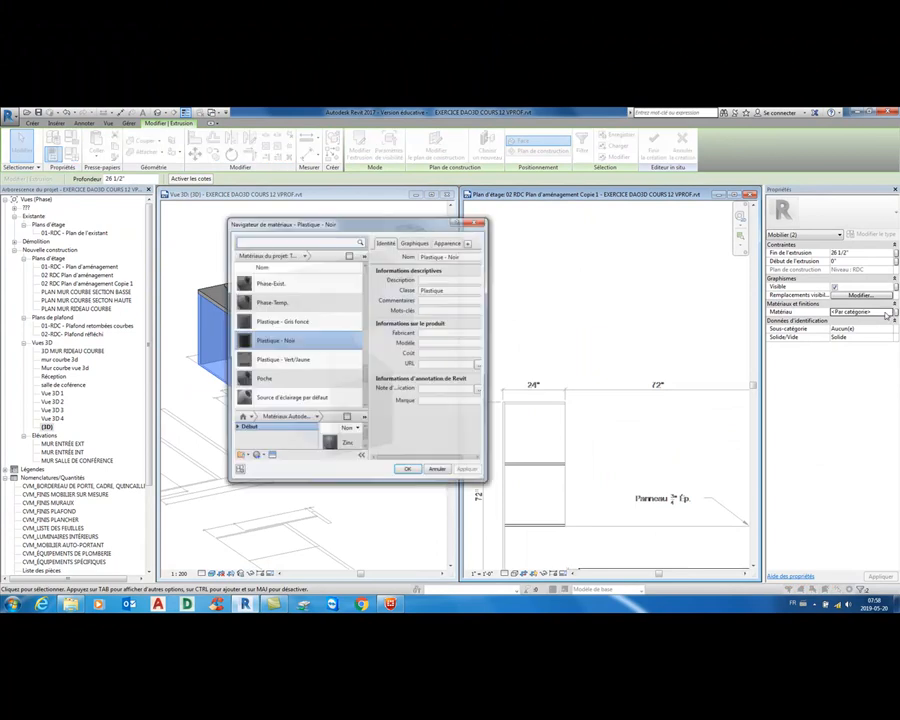
left_click(412, 471)
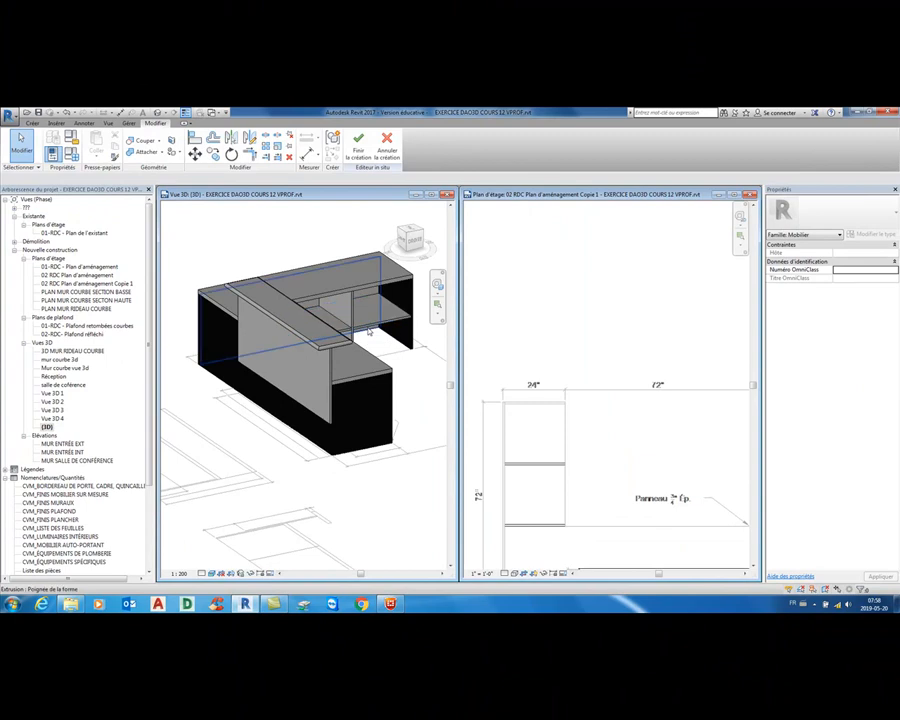
- Assign the Plastique - Noir material to the back panel running behind the return's shelves
left_click(369, 331)
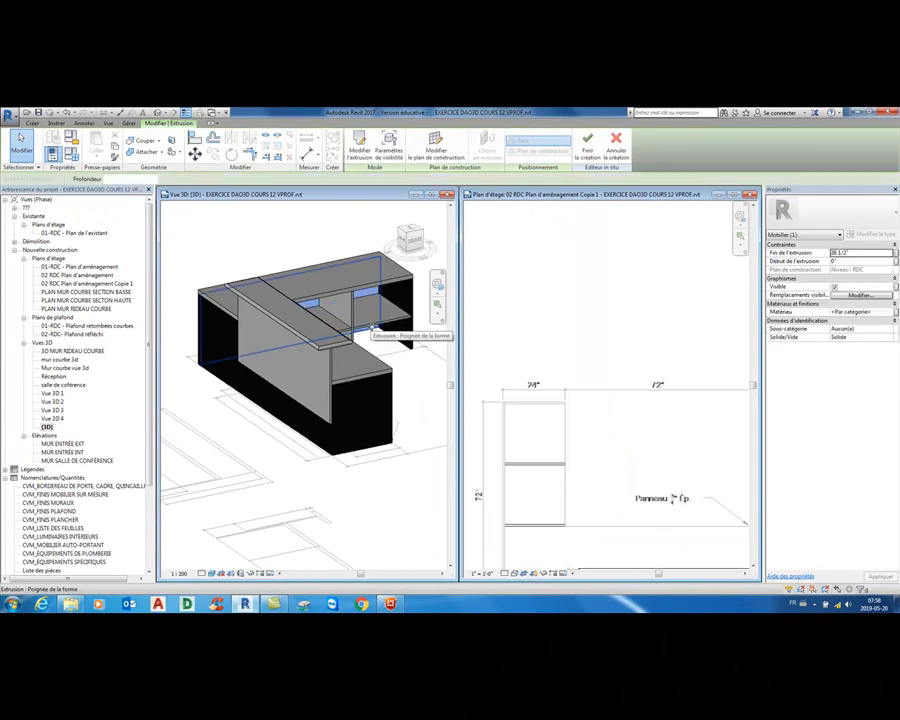
left_click(880, 313)
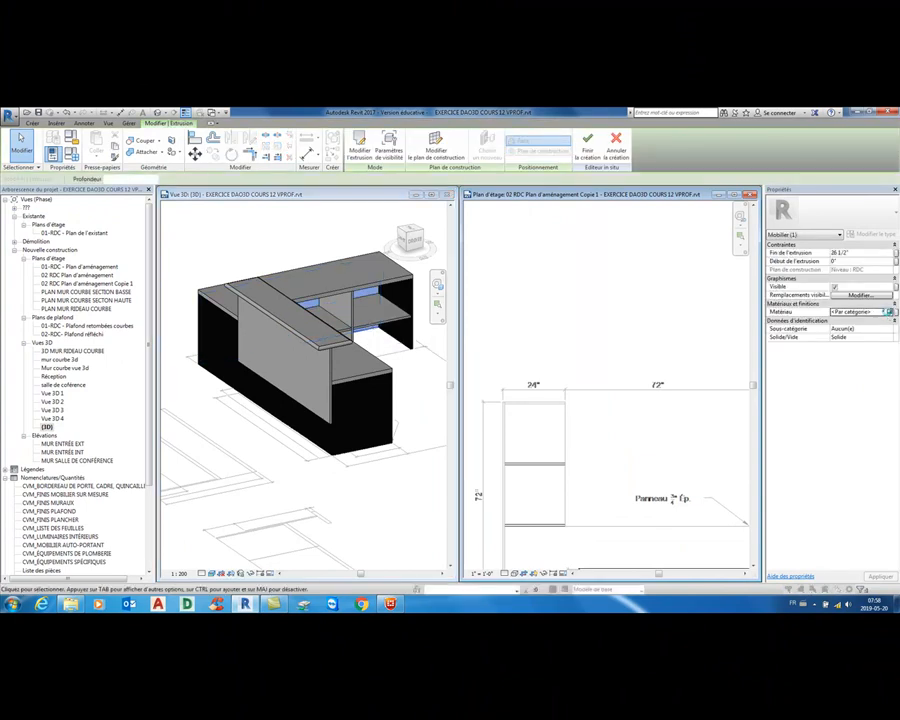
left_click(890, 312)
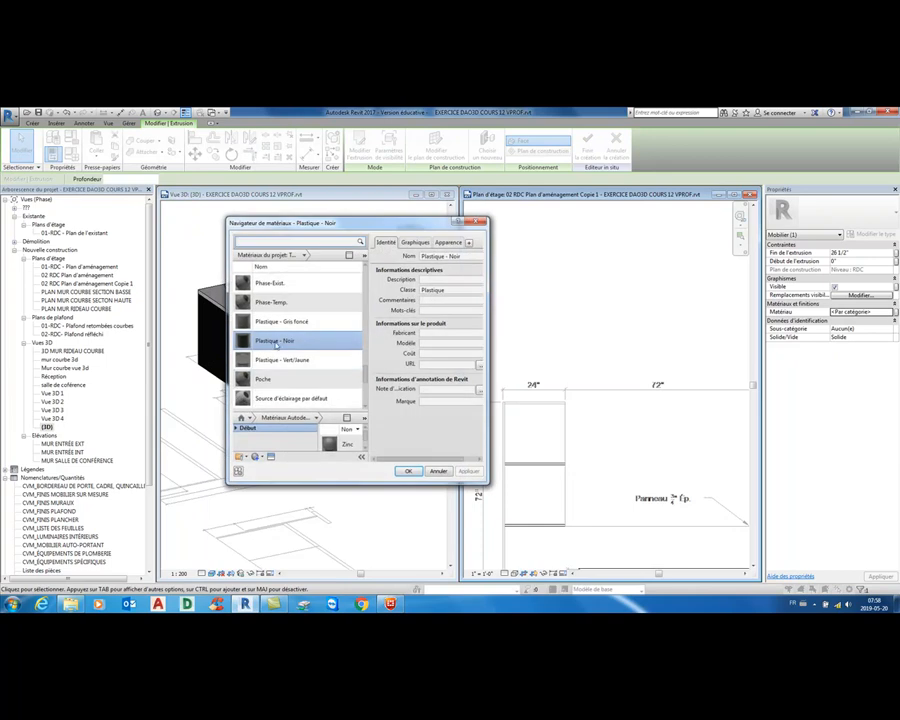
left_click(409, 473)
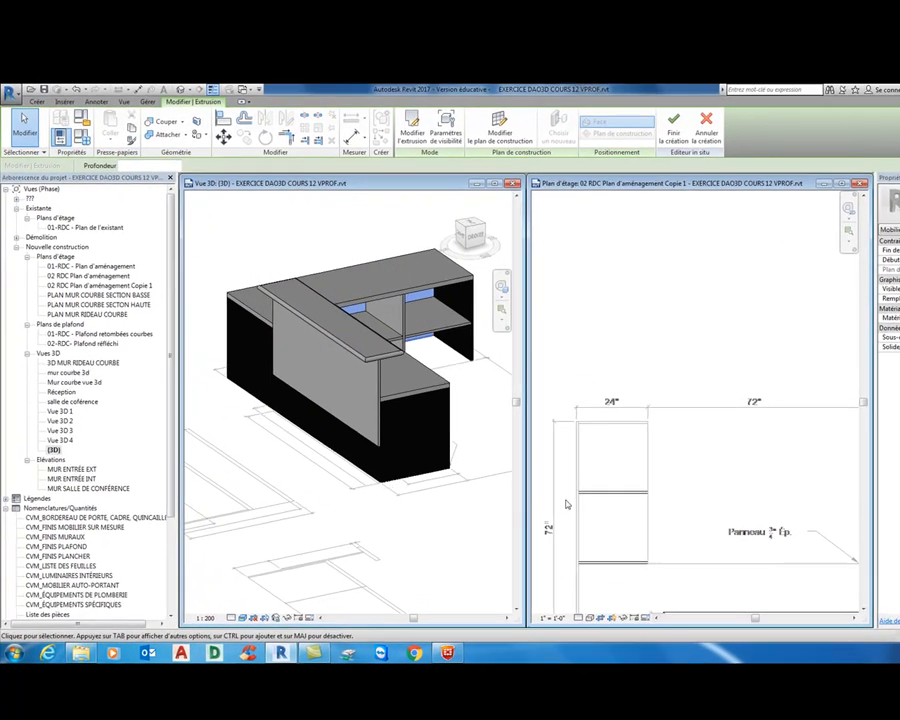
- Select the desk's L-shaped countertop and create a new project material from its material setting
left_click(434, 494)
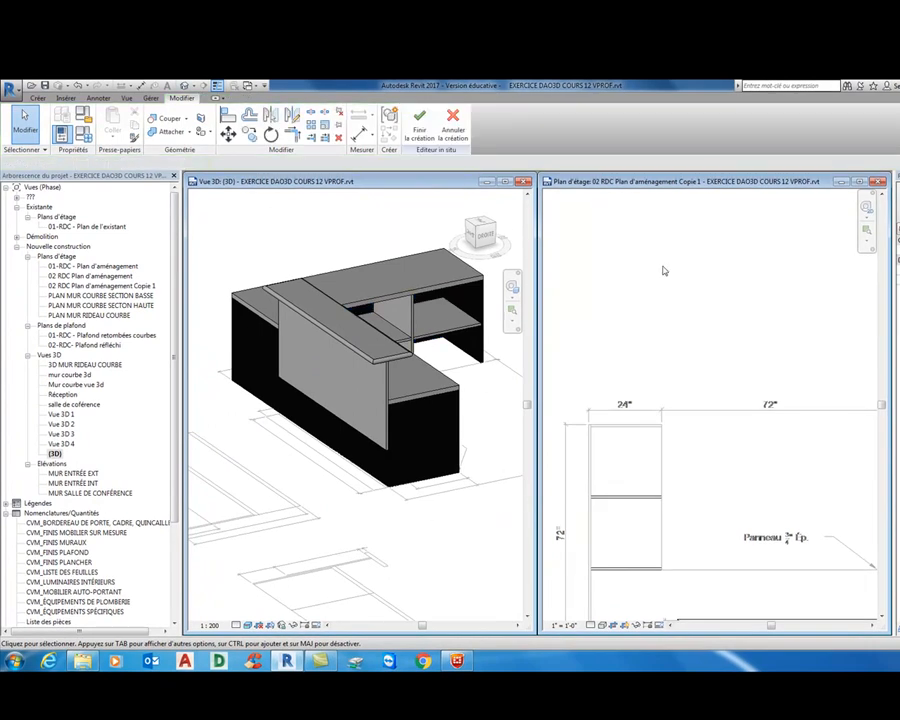
left_click(435, 428)
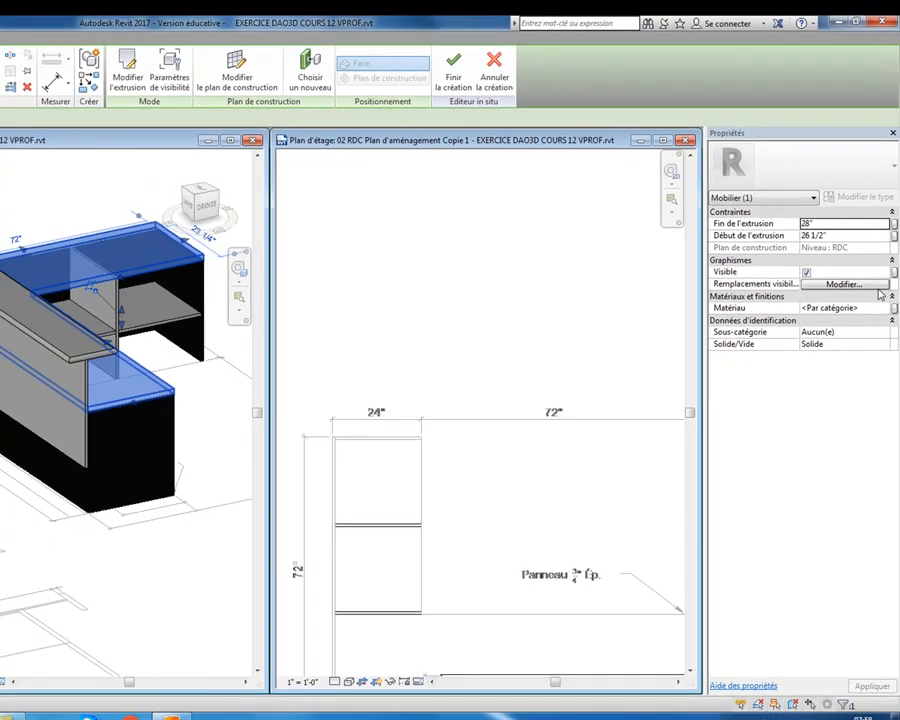
left_click(882, 308)
left_click(883, 308)
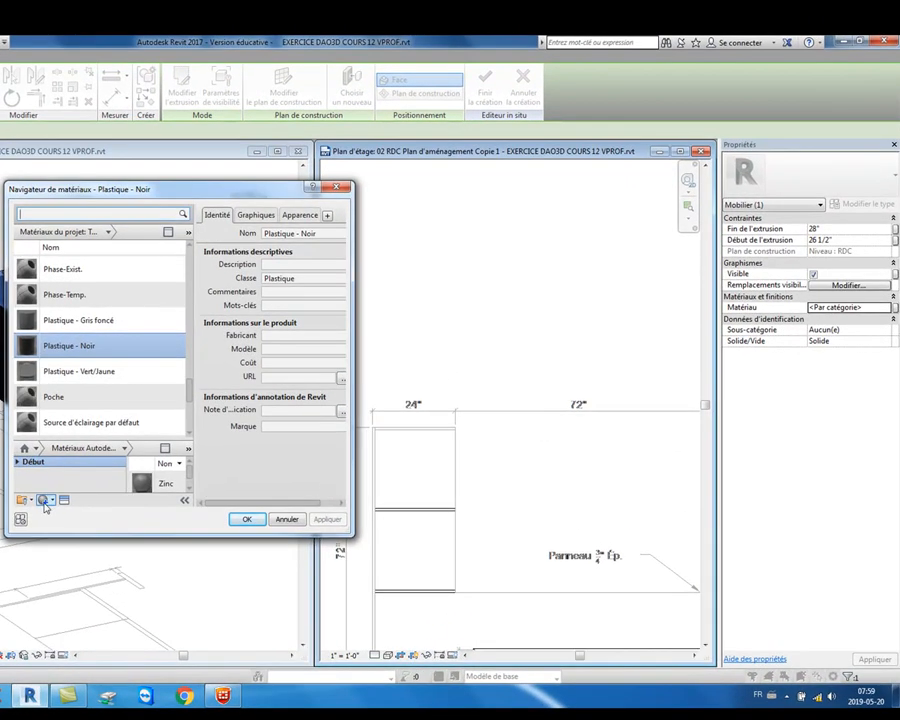
left_click(46, 507)
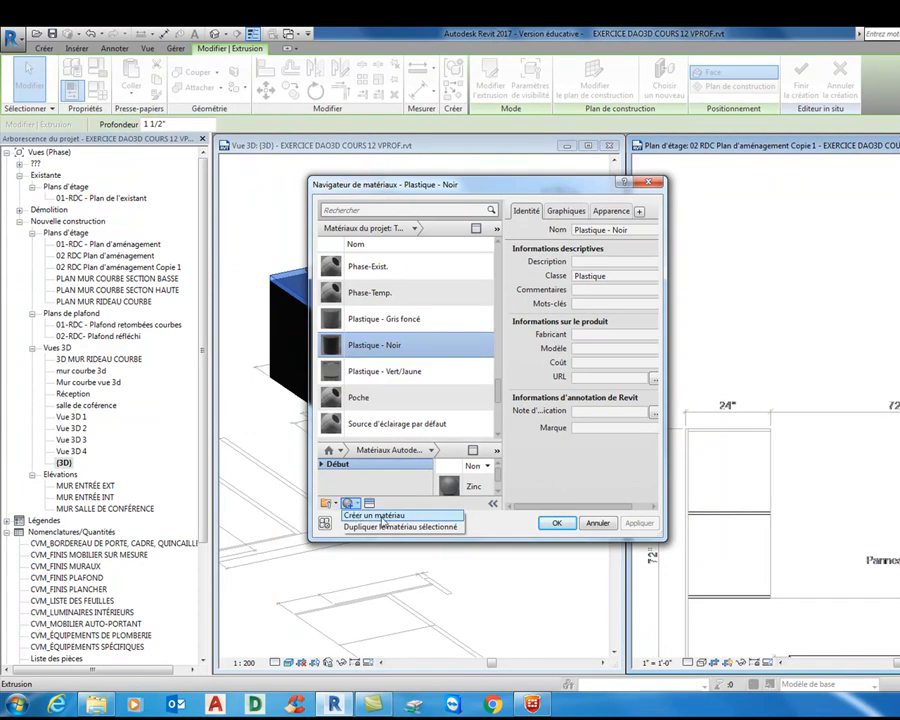
left_click(382, 521)
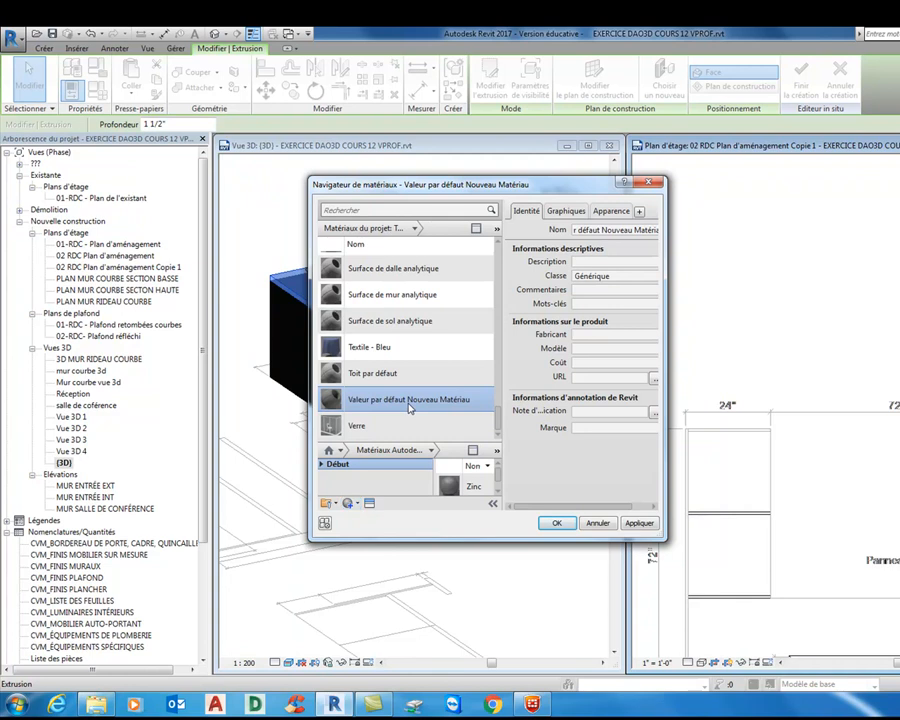
- Open the image file selection for the new material's generic appearance, and leave the material editor without choosing an image
left_click(610, 211)
left_click(608, 370)
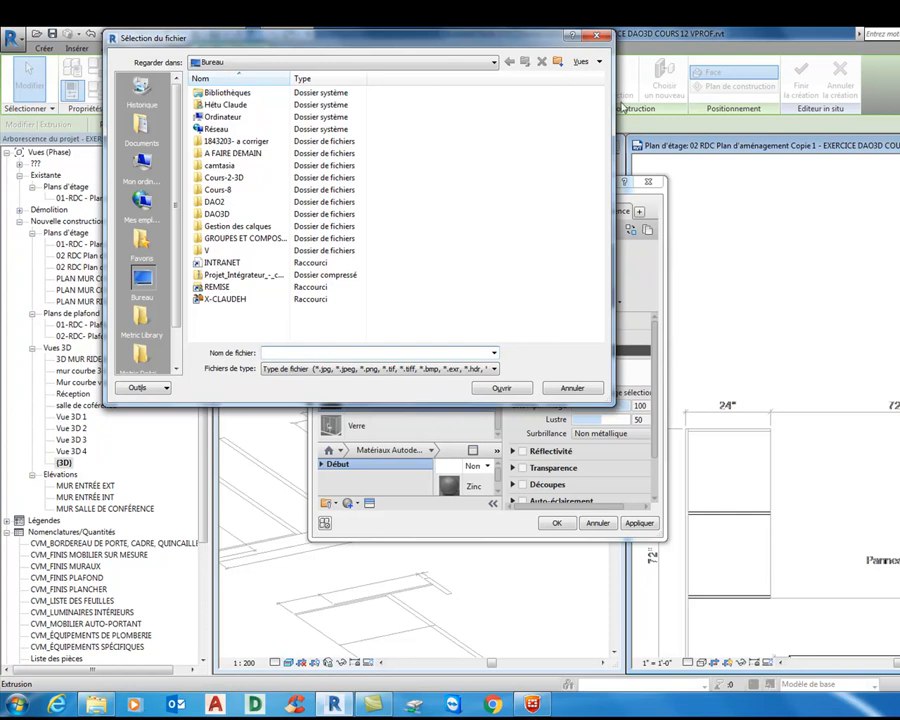
left_click(598, 37)
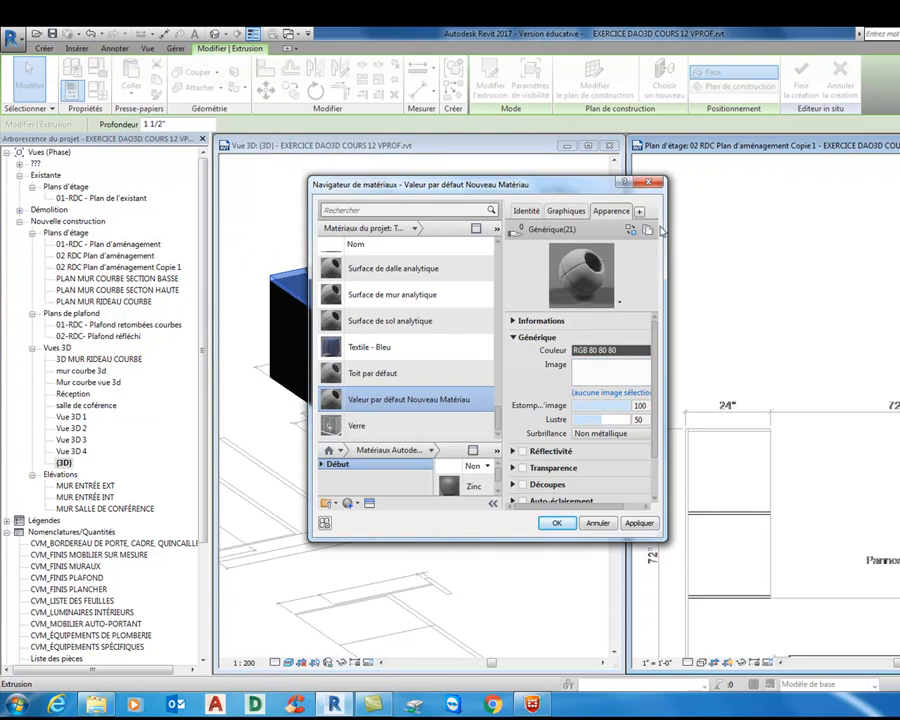
left_click(652, 184)
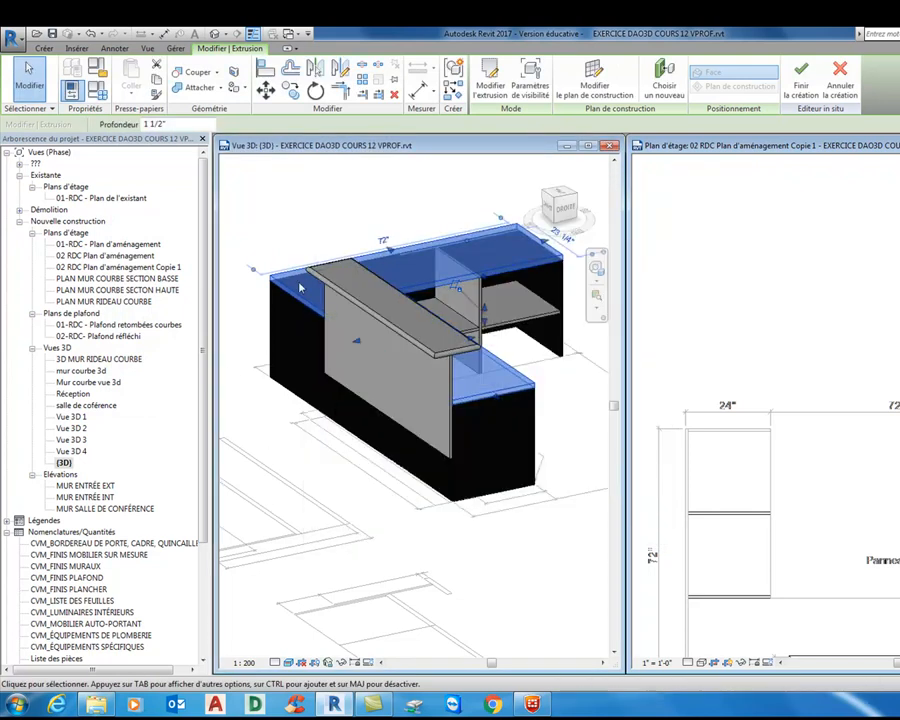
- Finish the in-place edit of the reception desk and dismiss the save reminder without saving the project
left_click(507, 555)
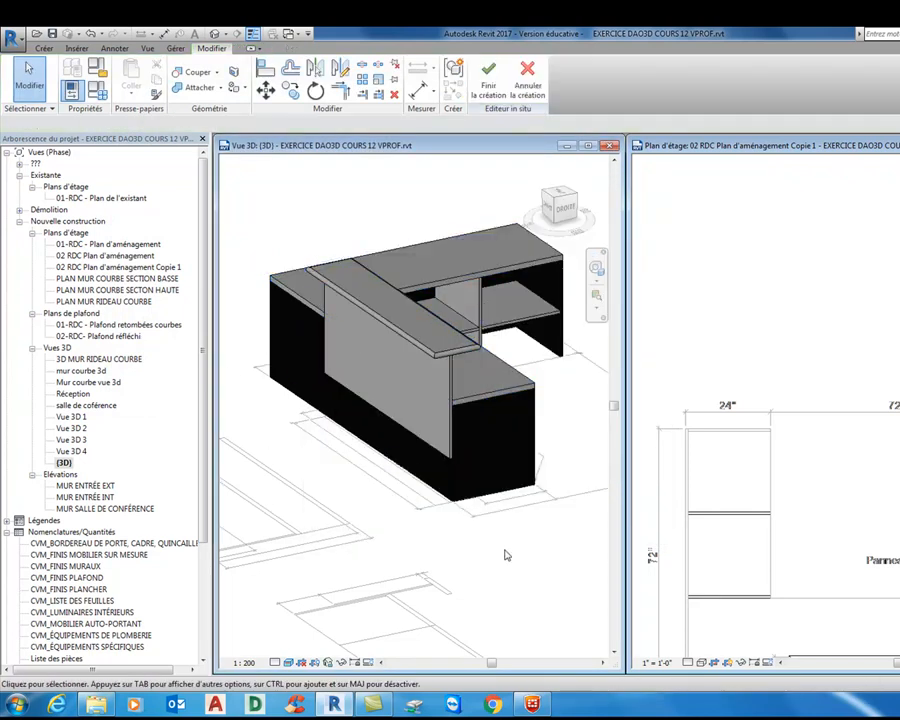
left_click(488, 74)
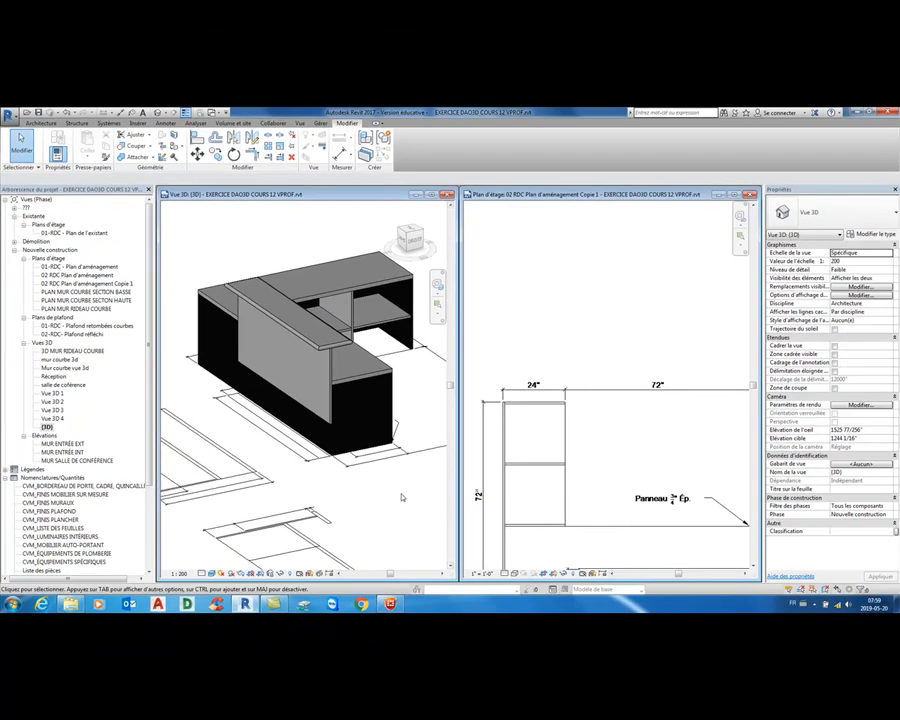
scroll(401, 497, "down", 2)
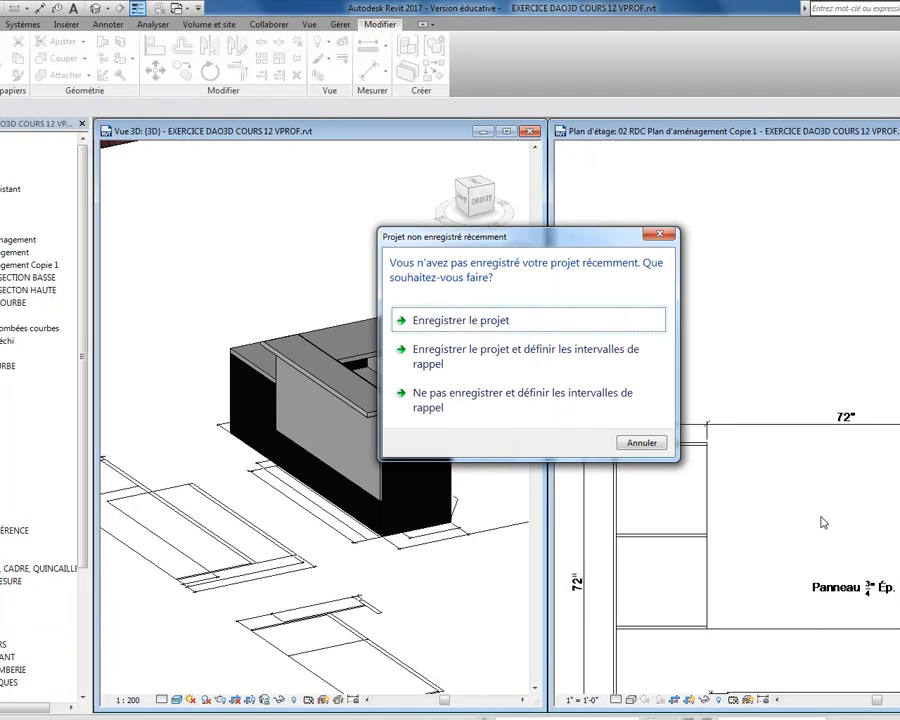
left_click(651, 443)
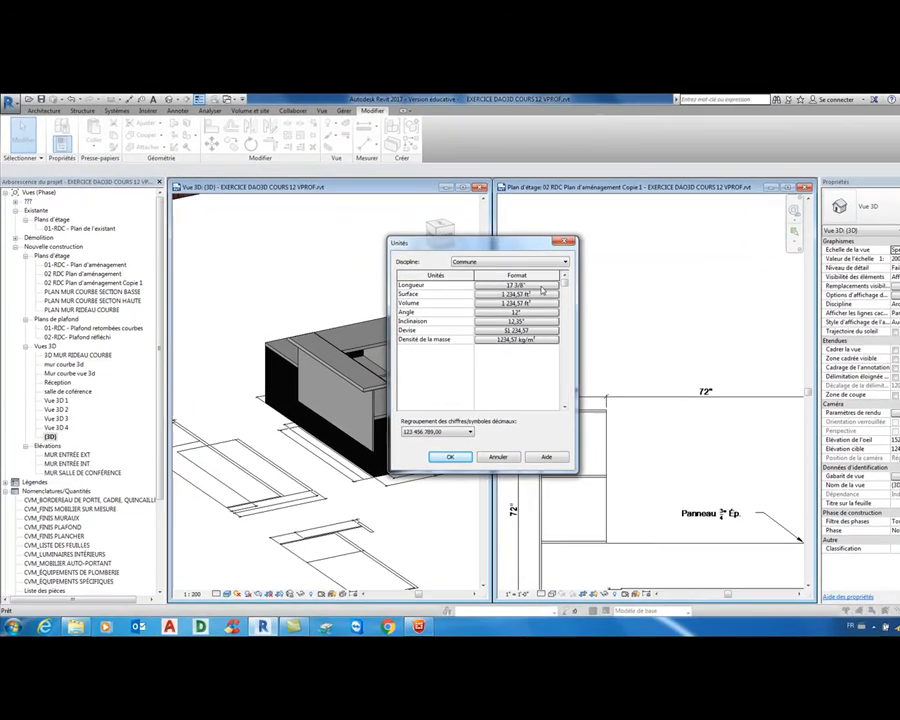
- Examine the unit choices in the project's length format, keep Fractions de pouces, and close the format settings without applying
left_click(481, 286)
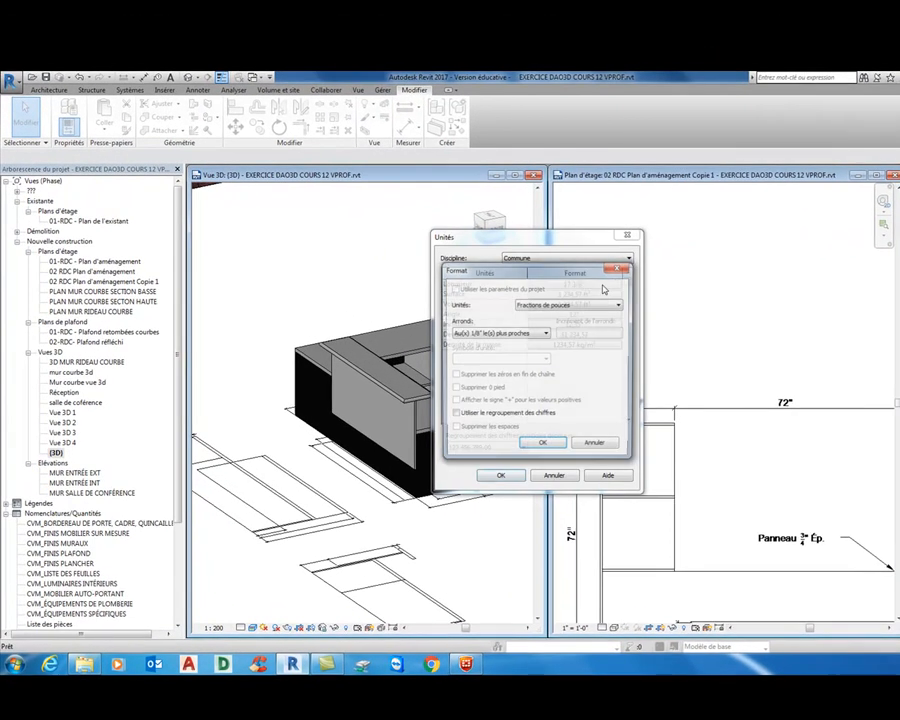
left_click(591, 307)
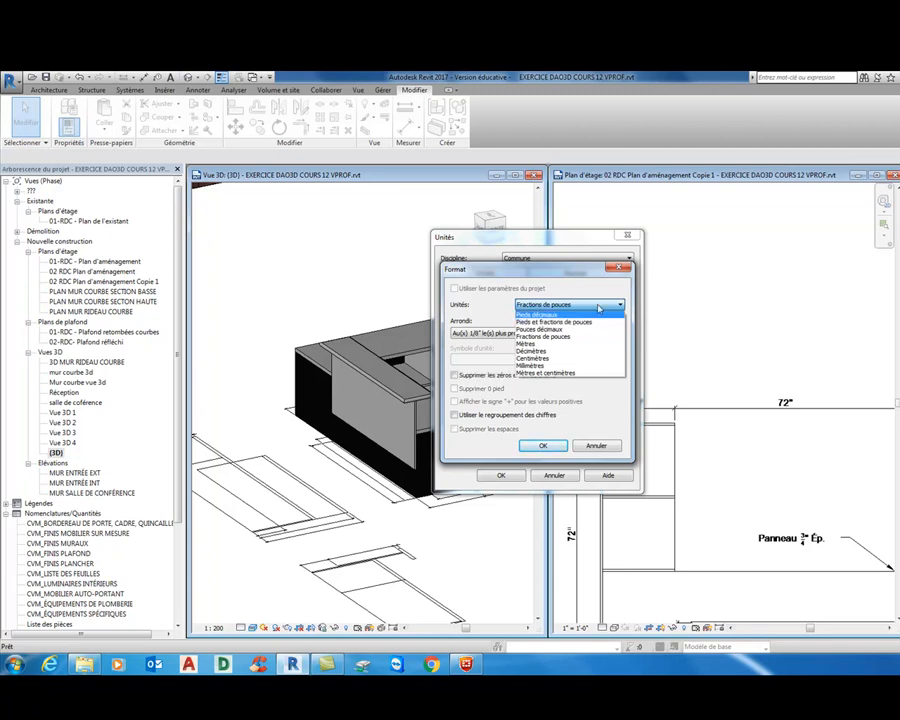
left_click(560, 336)
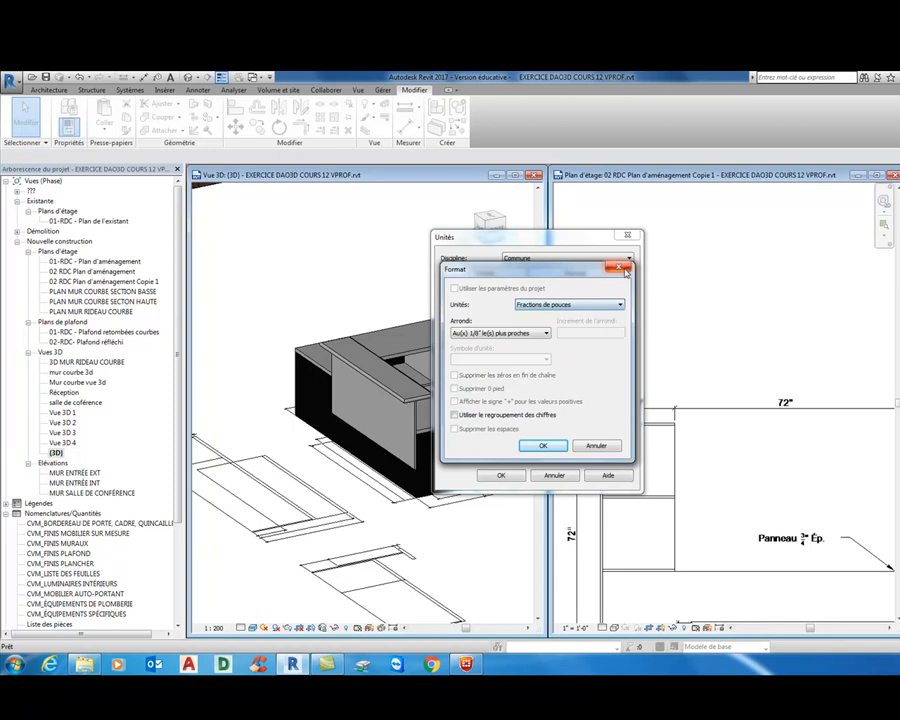
left_click(619, 270)
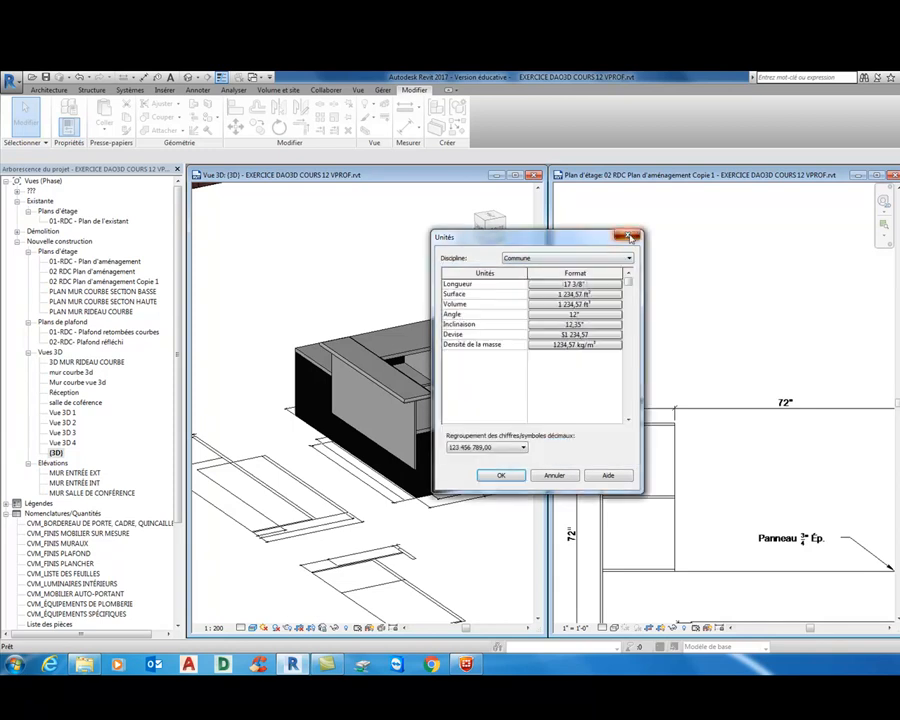